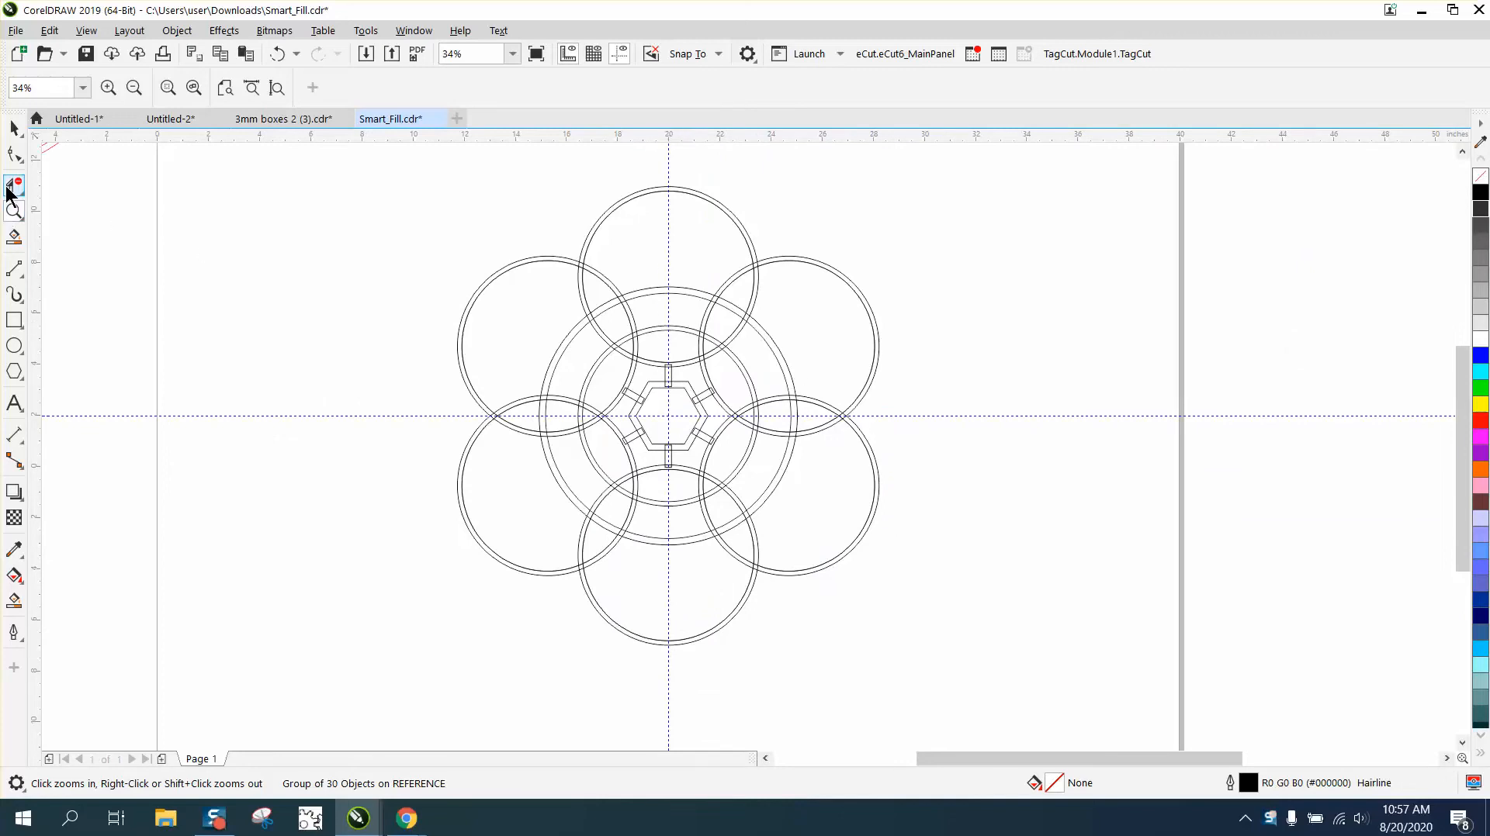
Step: Unlock all locked objects in the drawing
left_click(13, 129)
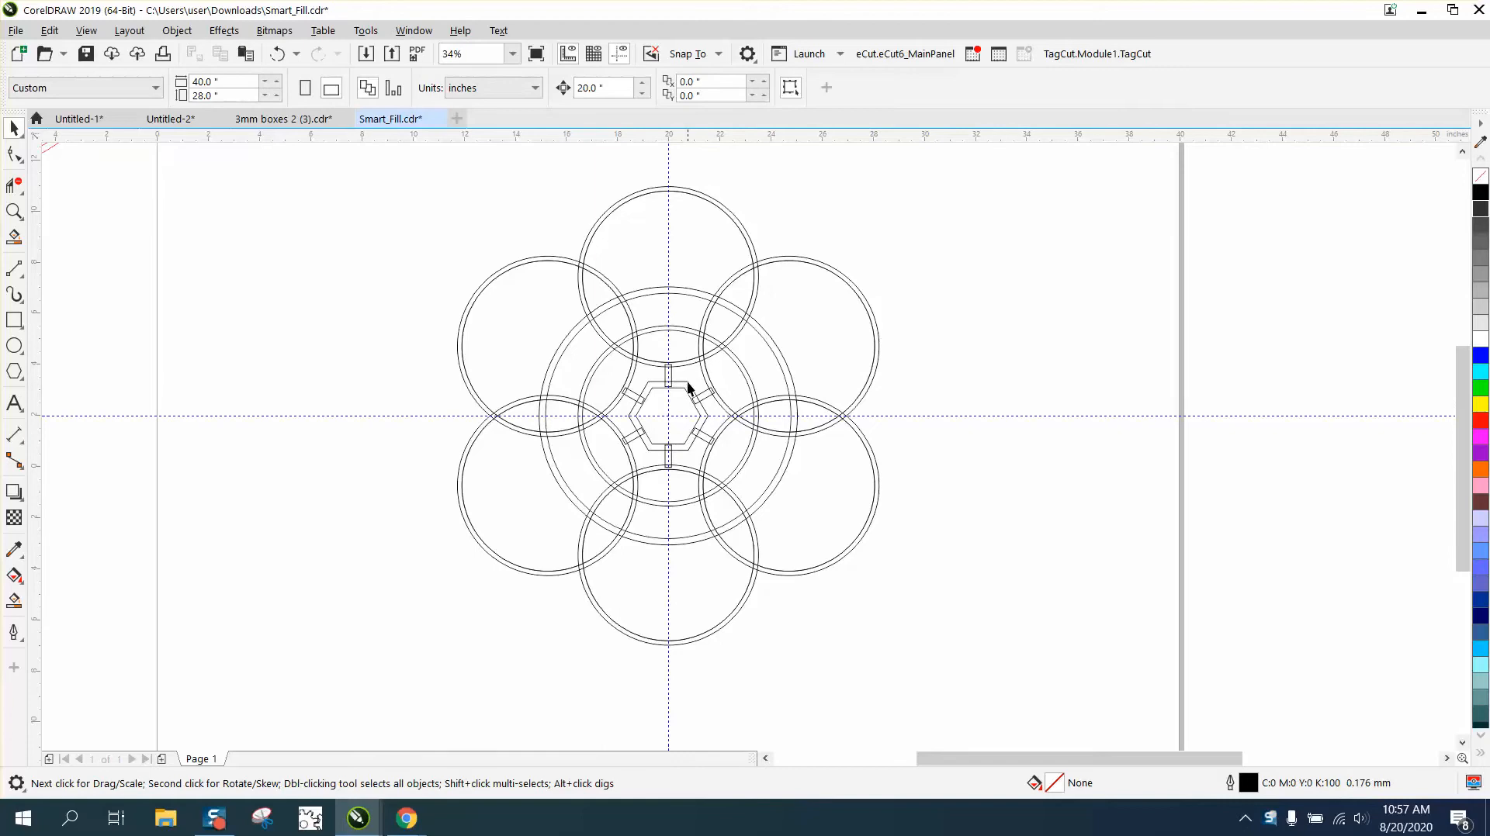
left_click(172, 31)
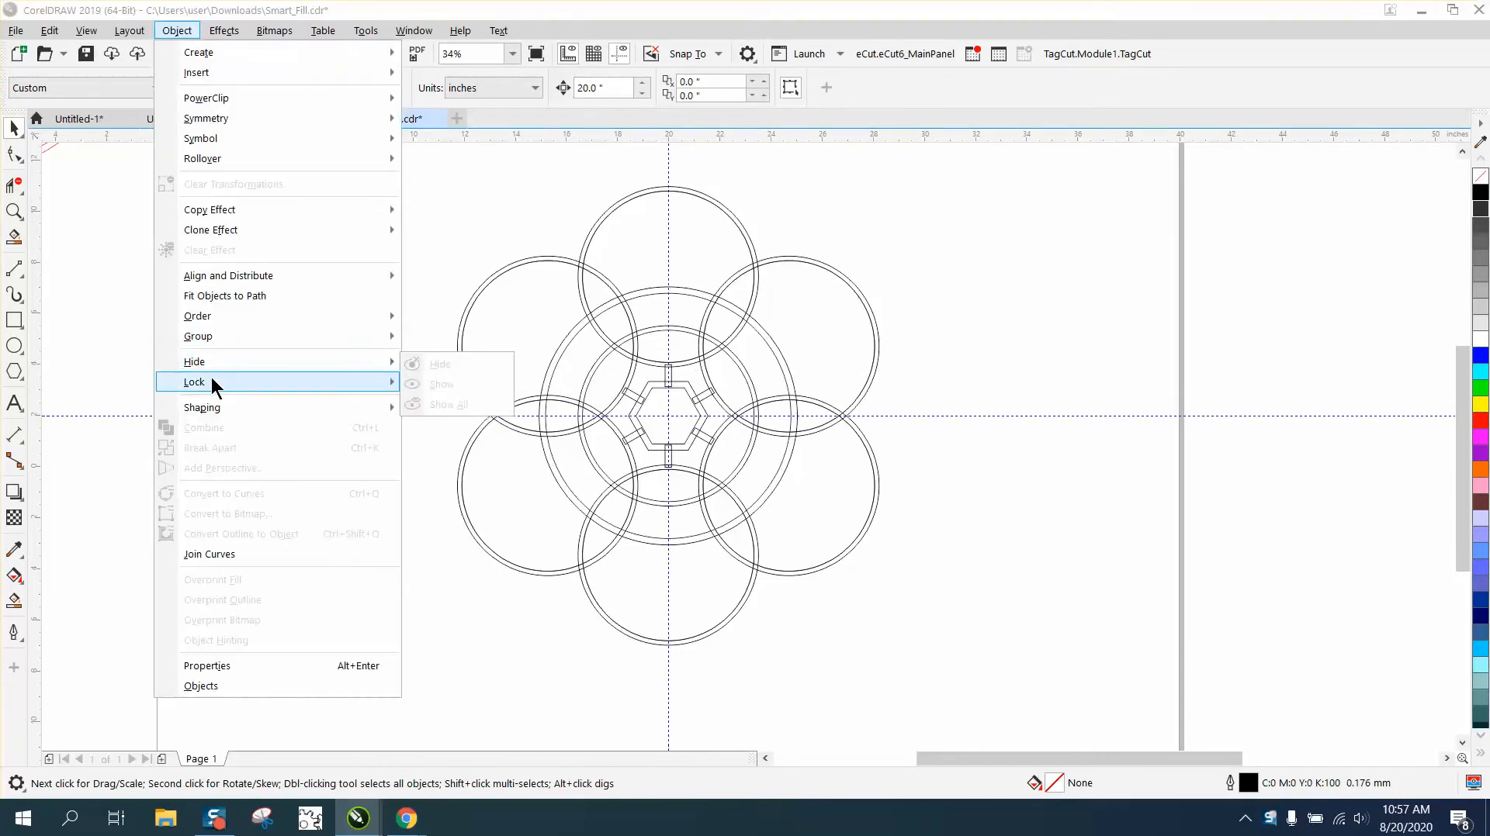
mouse_move(319, 394)
left_click(474, 424)
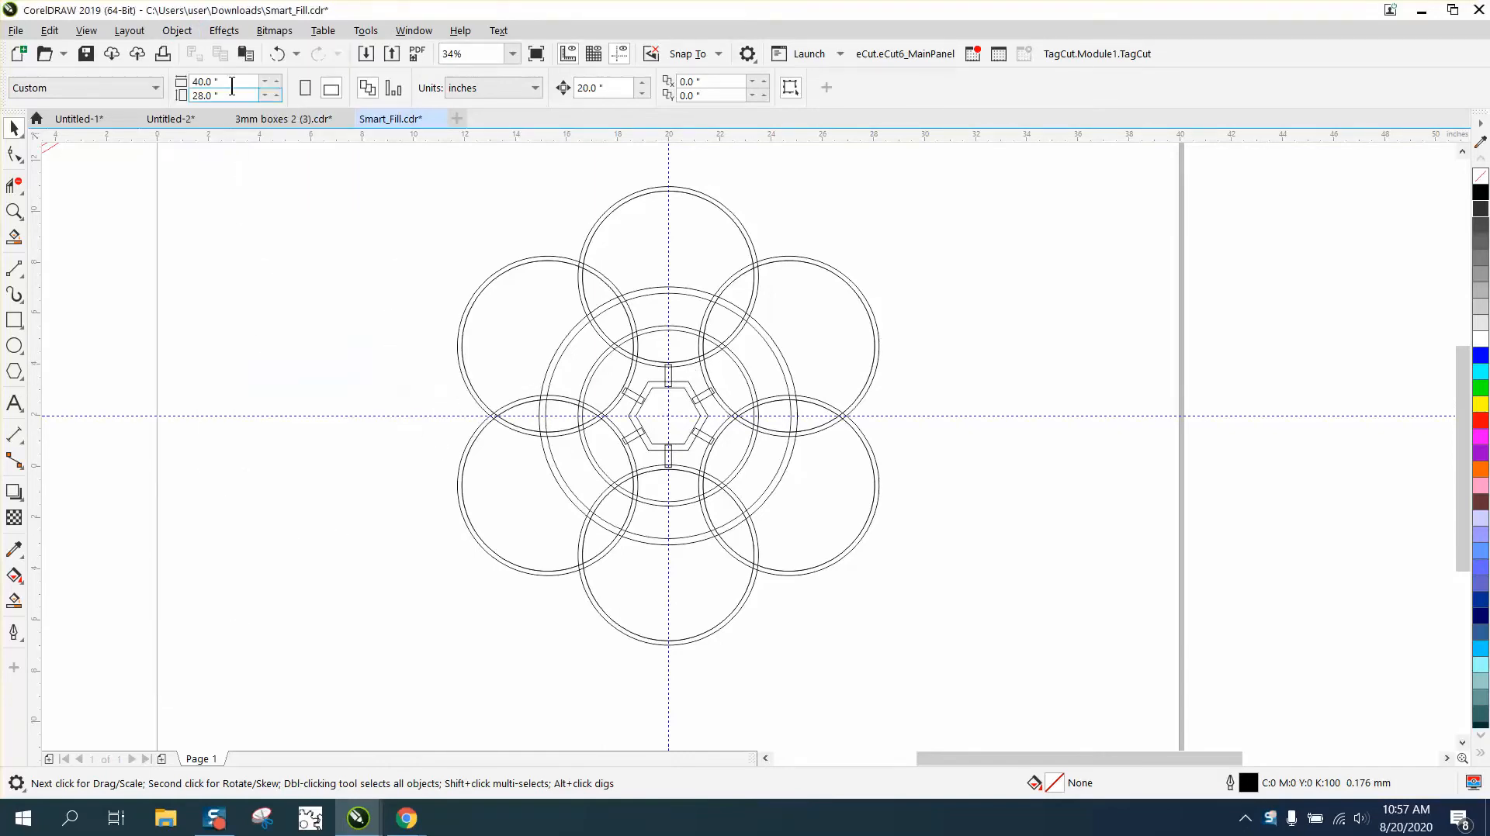
left_click(182, 31)
mouse_move(235, 384)
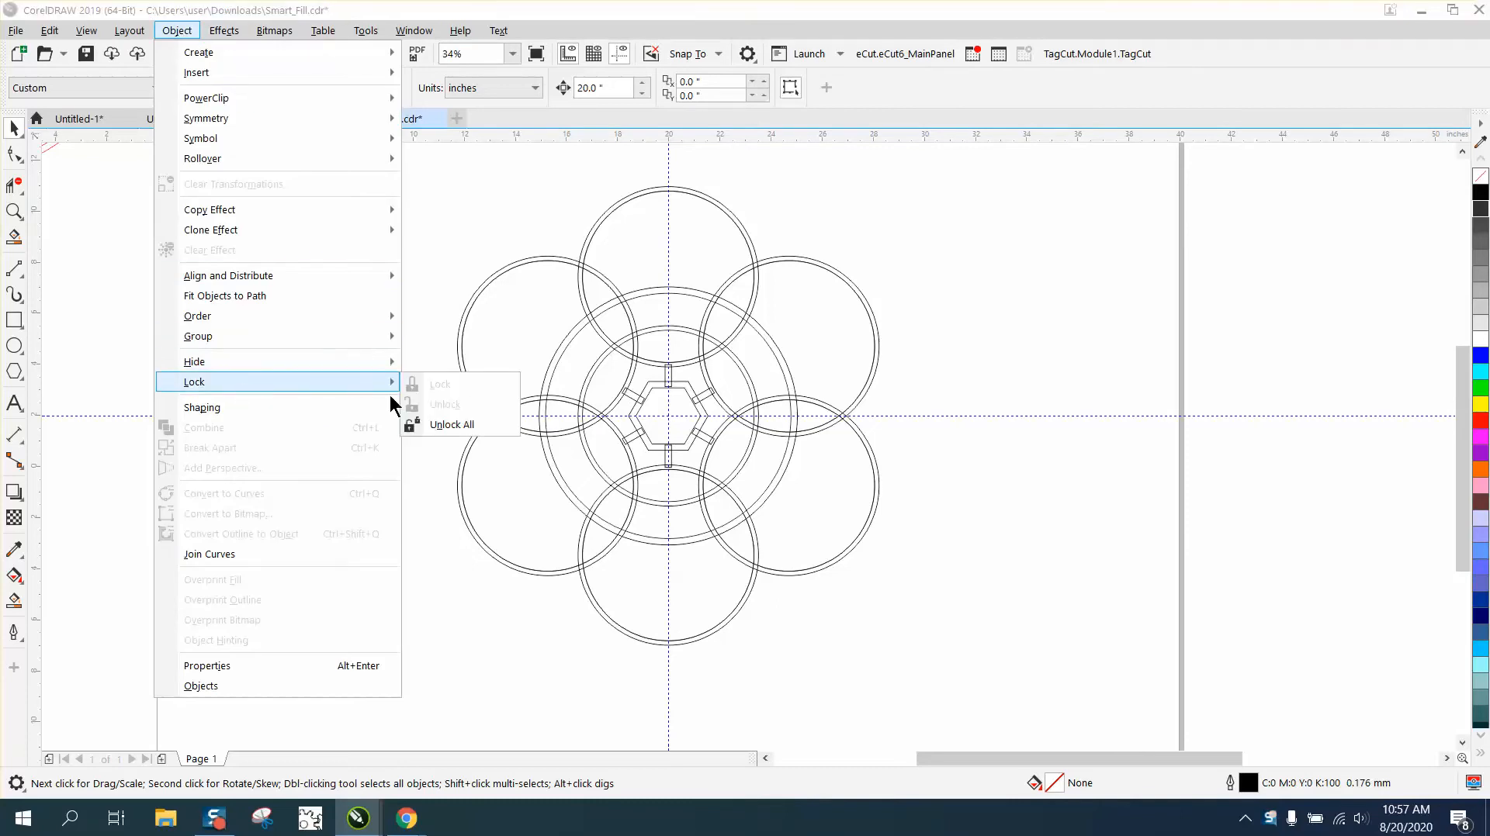
left_click(450, 424)
left_click(562, 372)
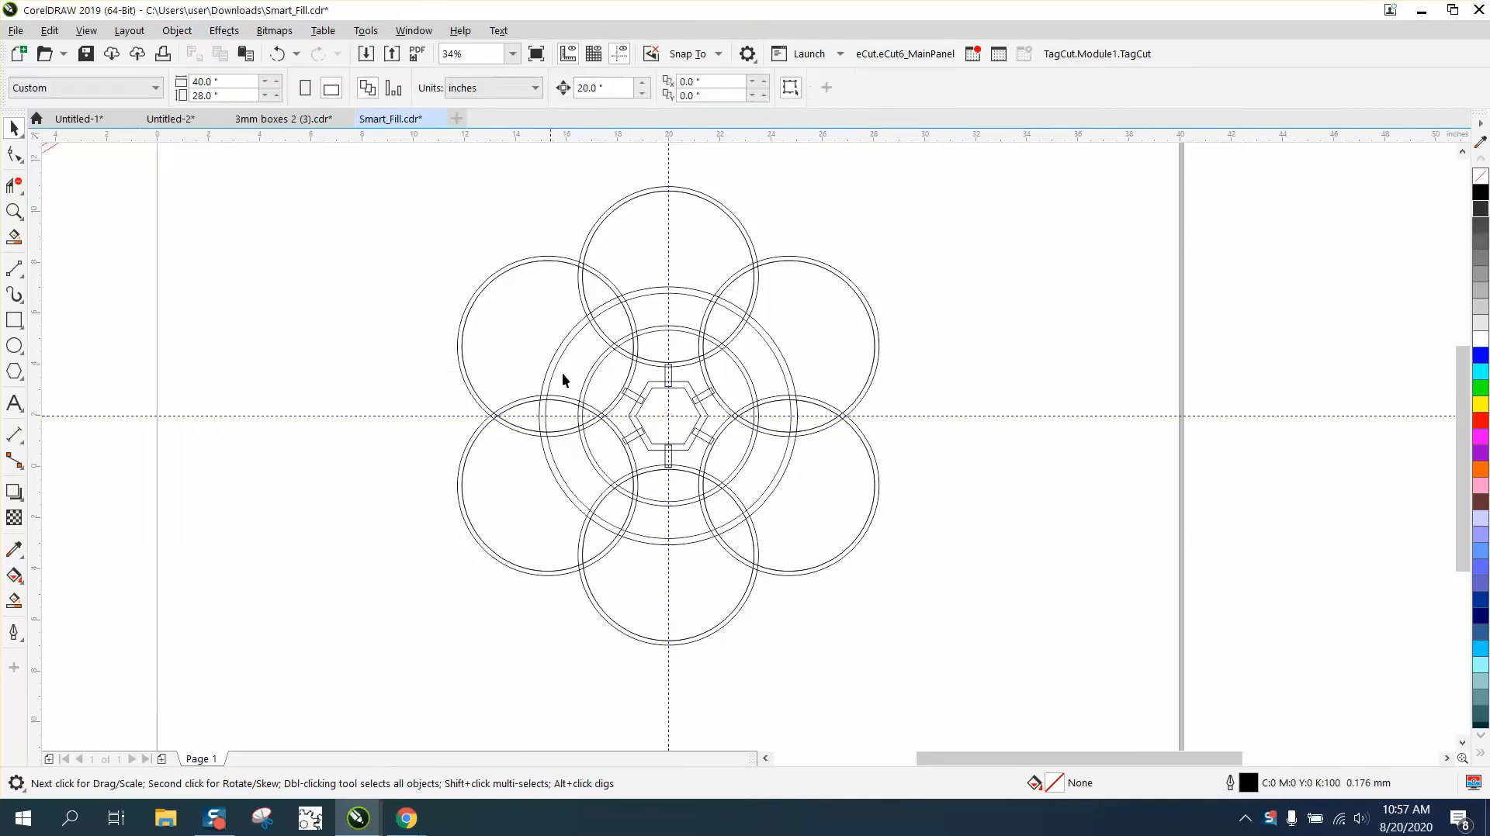
Step: Select the grouped circle-and-hexagon pattern and ungroup it one level
left_click(656, 336)
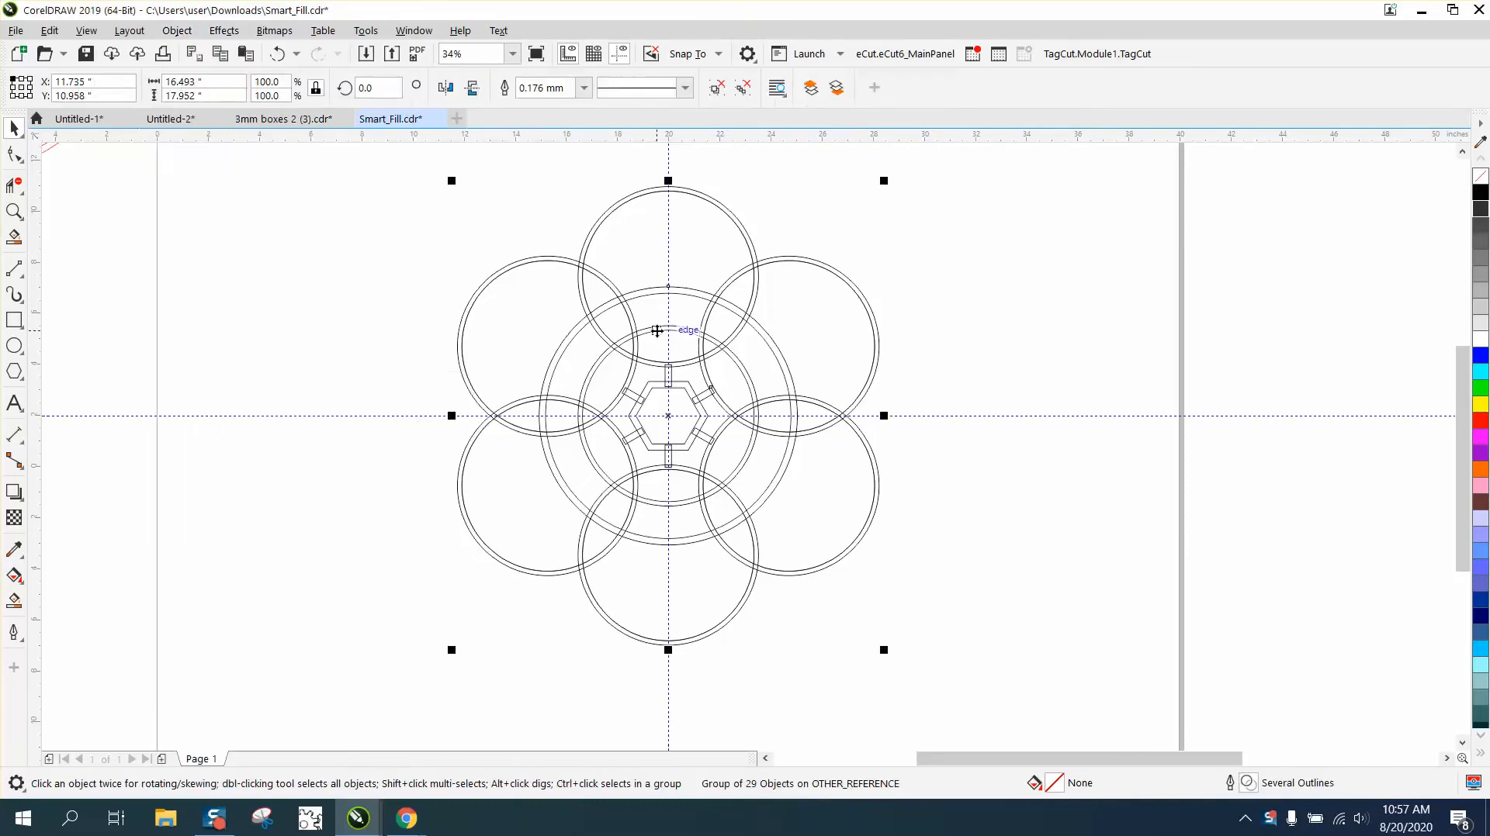
left_click(166, 34)
mouse_move(230, 342)
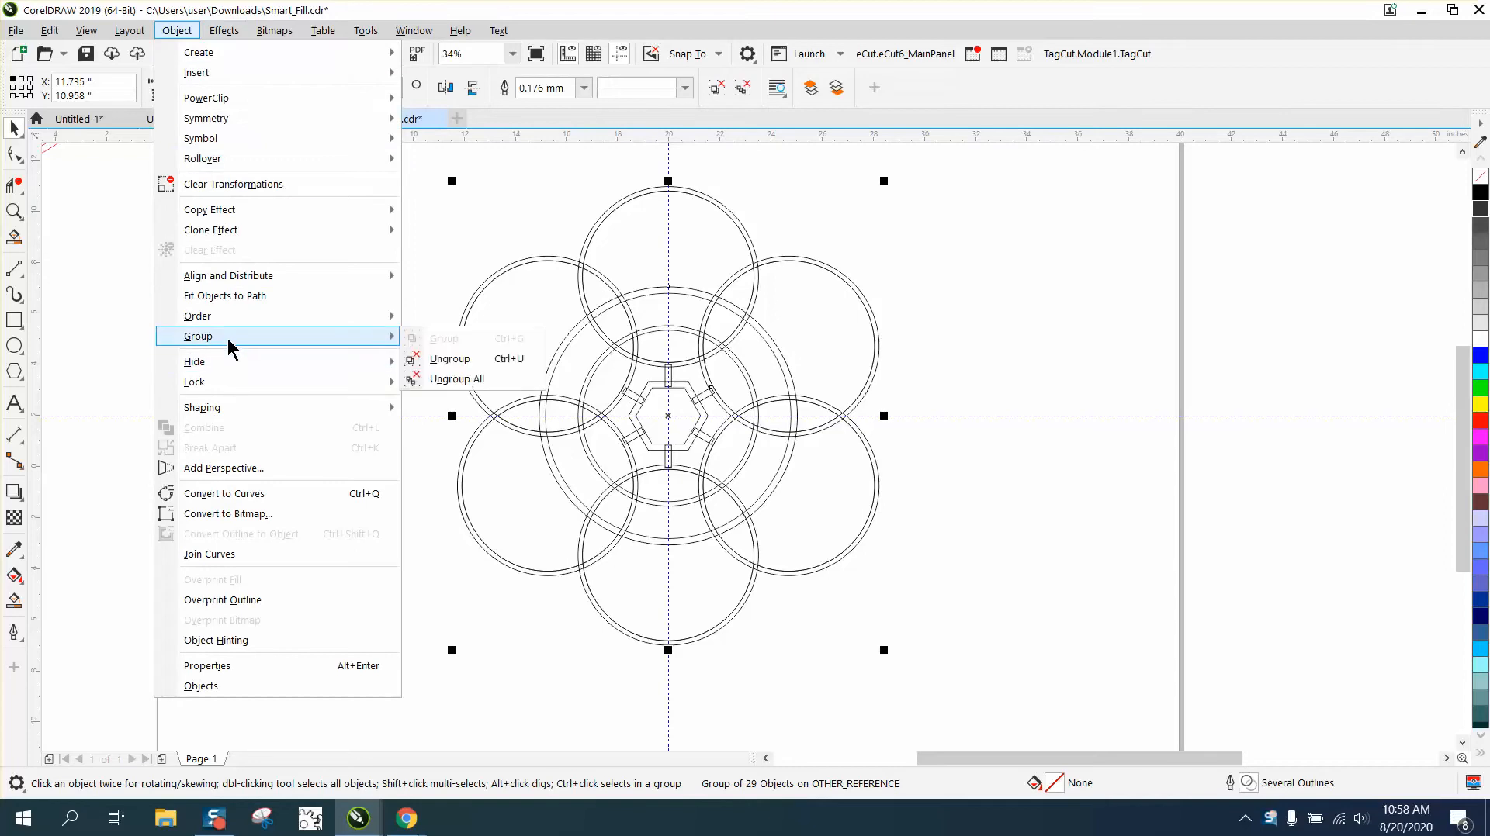
left_click(446, 358)
left_click(392, 357)
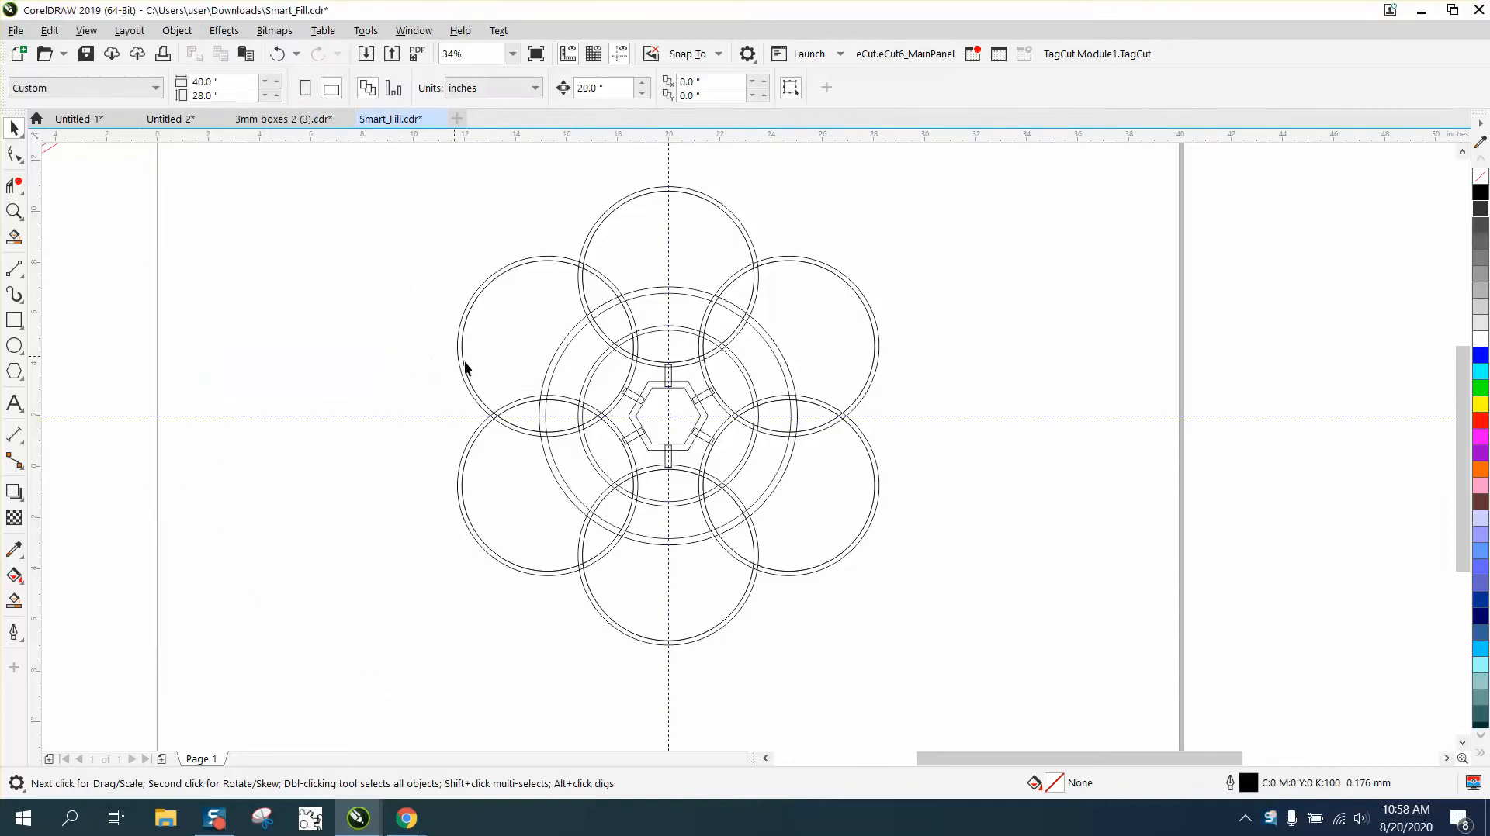
Step: Duplicate the inner double circle around the hexagon and place the copy about 0.75 inches higher on the vertical guideline
left_click(690, 333)
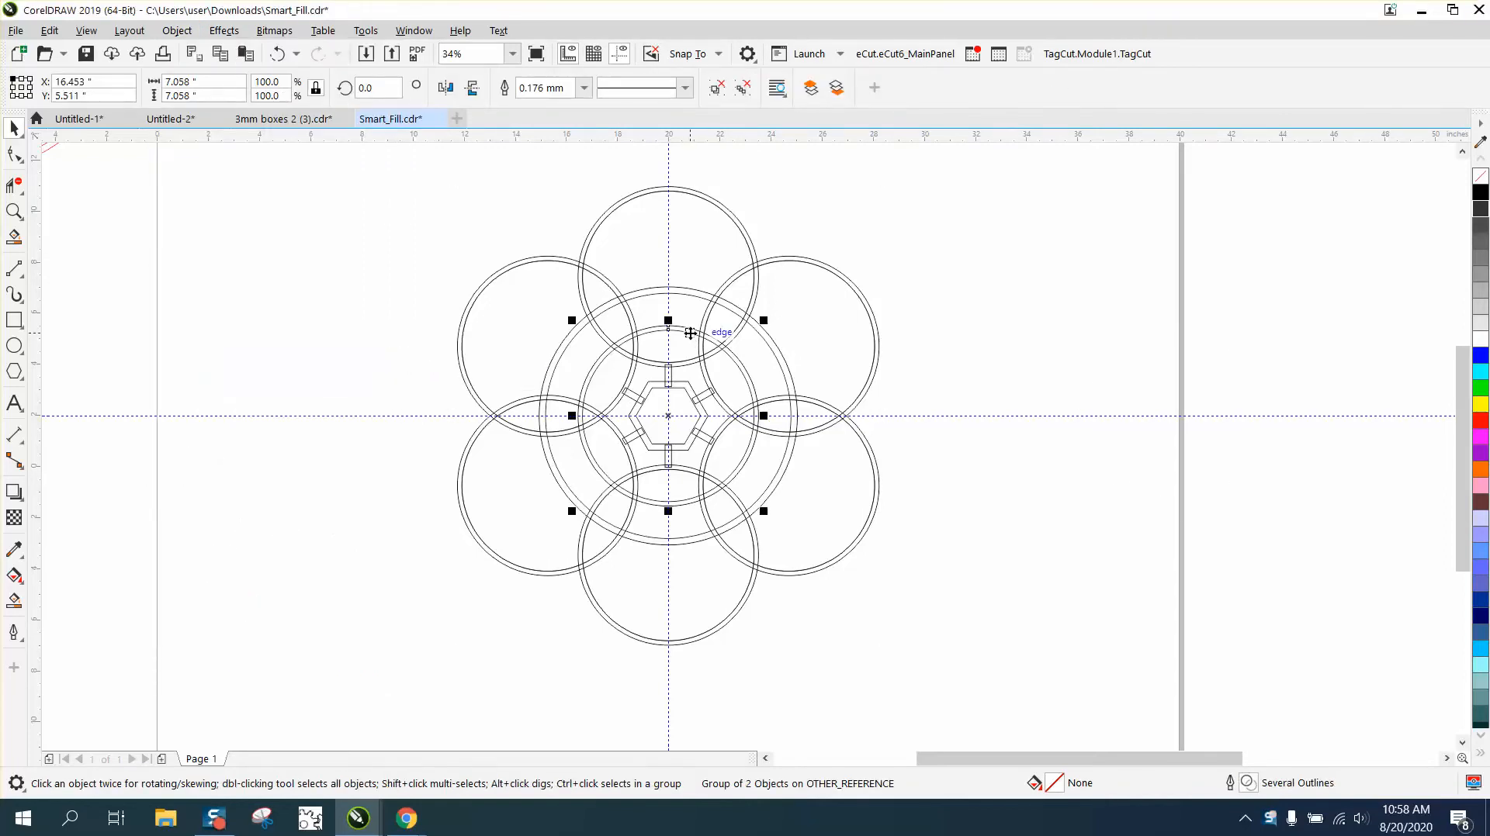
key("Right")
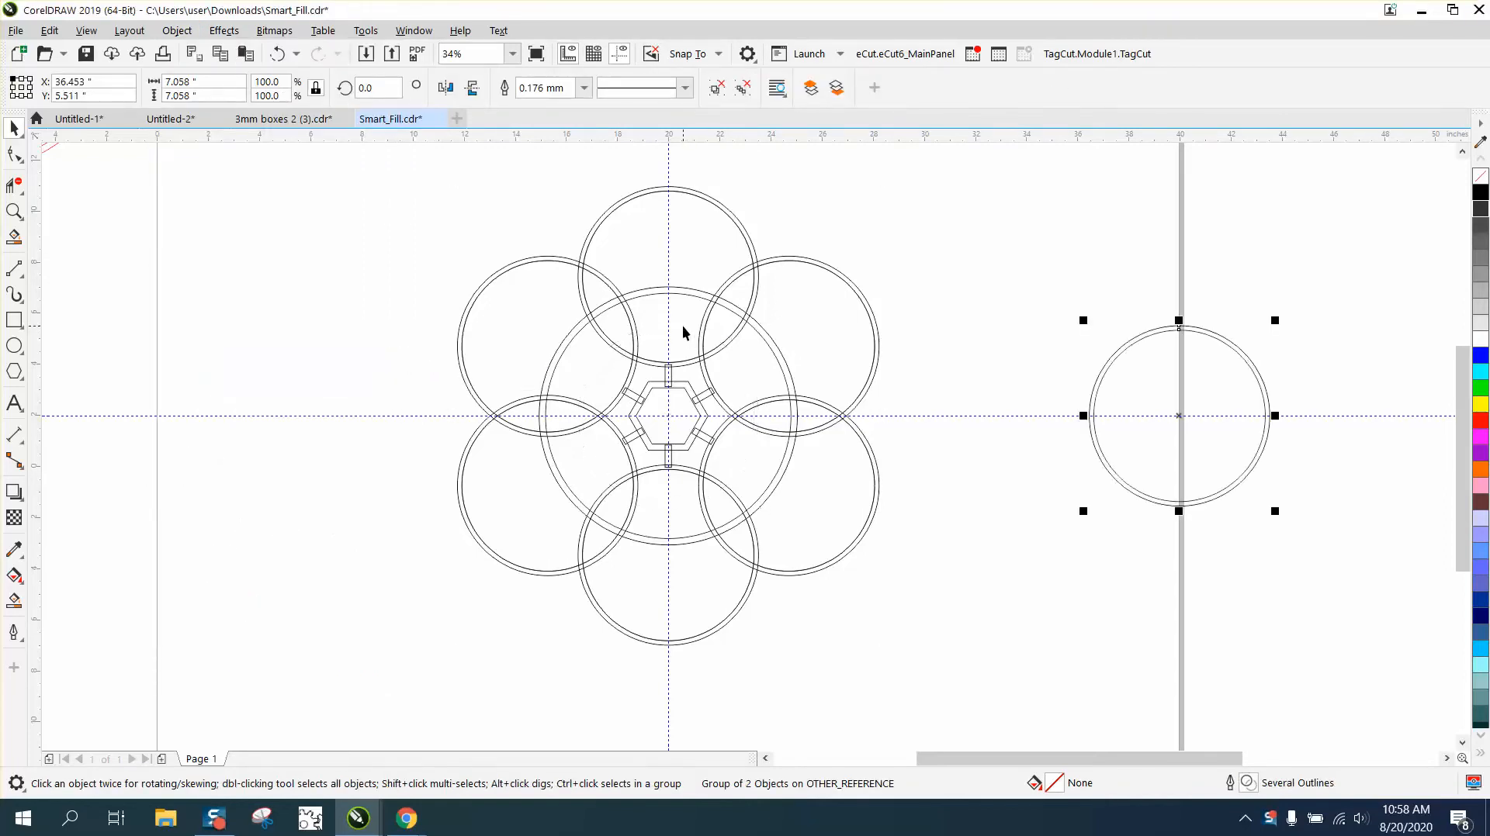
left_click(1094, 331)
left_click(1117, 351)
key("Left")
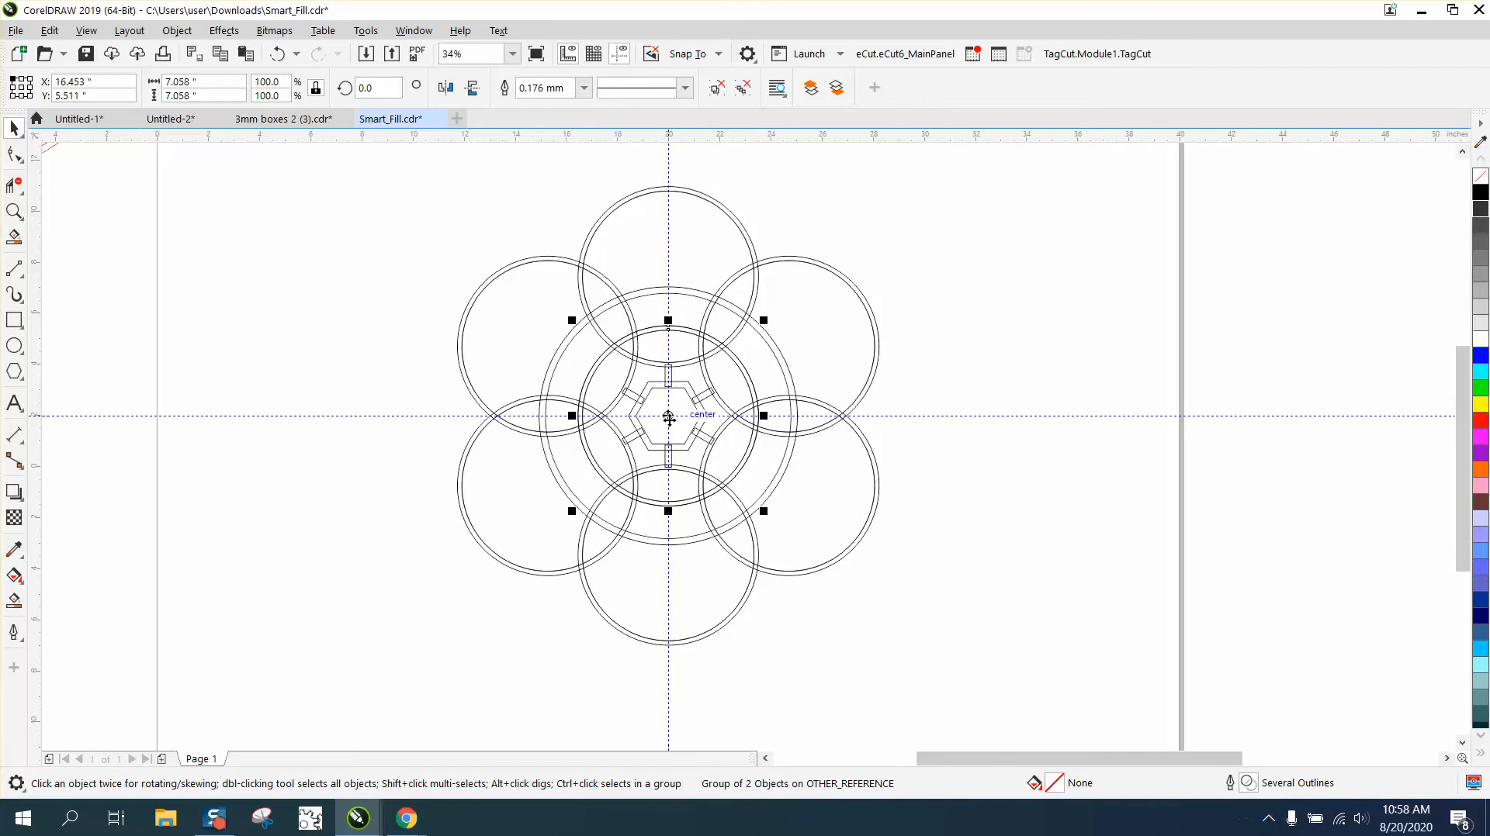
mouse_move(669, 417)
left_mouse_down()
mouse_move(671, 240)
mouse_move(671, 397)
left_mouse_up()
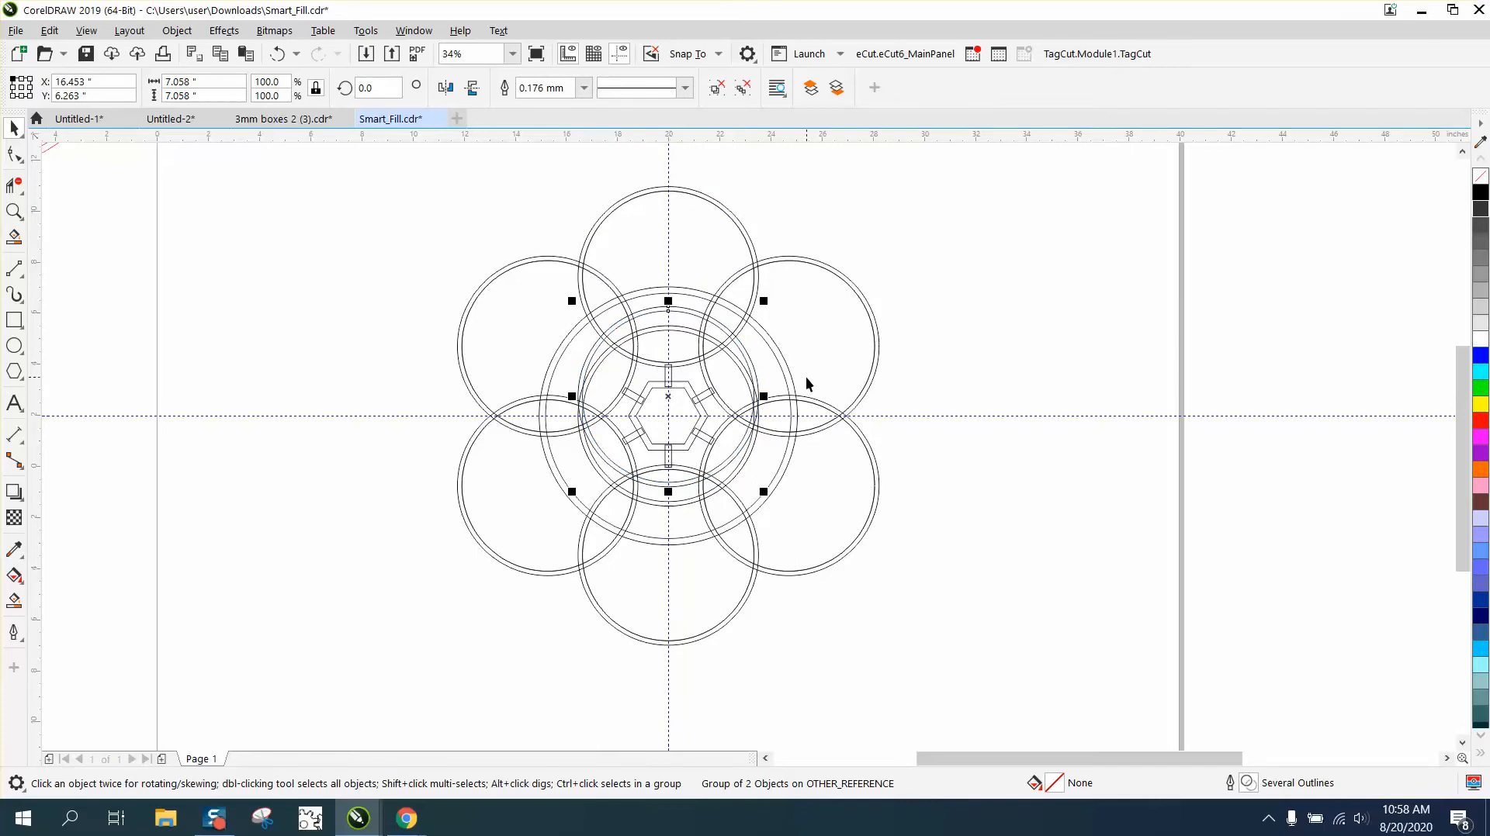
Step: Delete the segments of the raised double circle on both sides of its top arc, between the intersecting circles, with virtual segment deletion
left_click(20, 216)
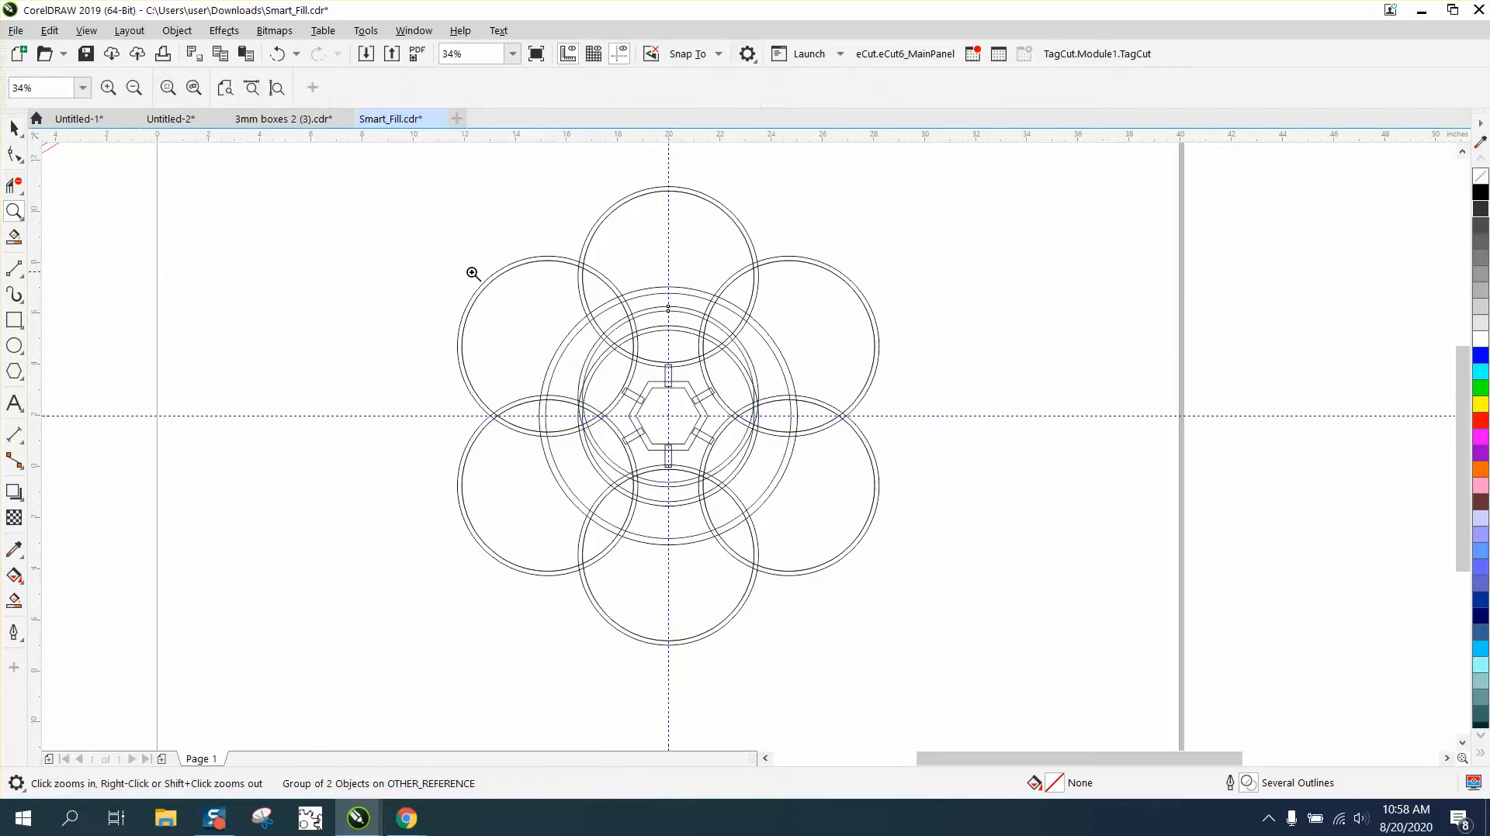
left_click_drag(506, 258, 956, 477)
left_click(16, 187)
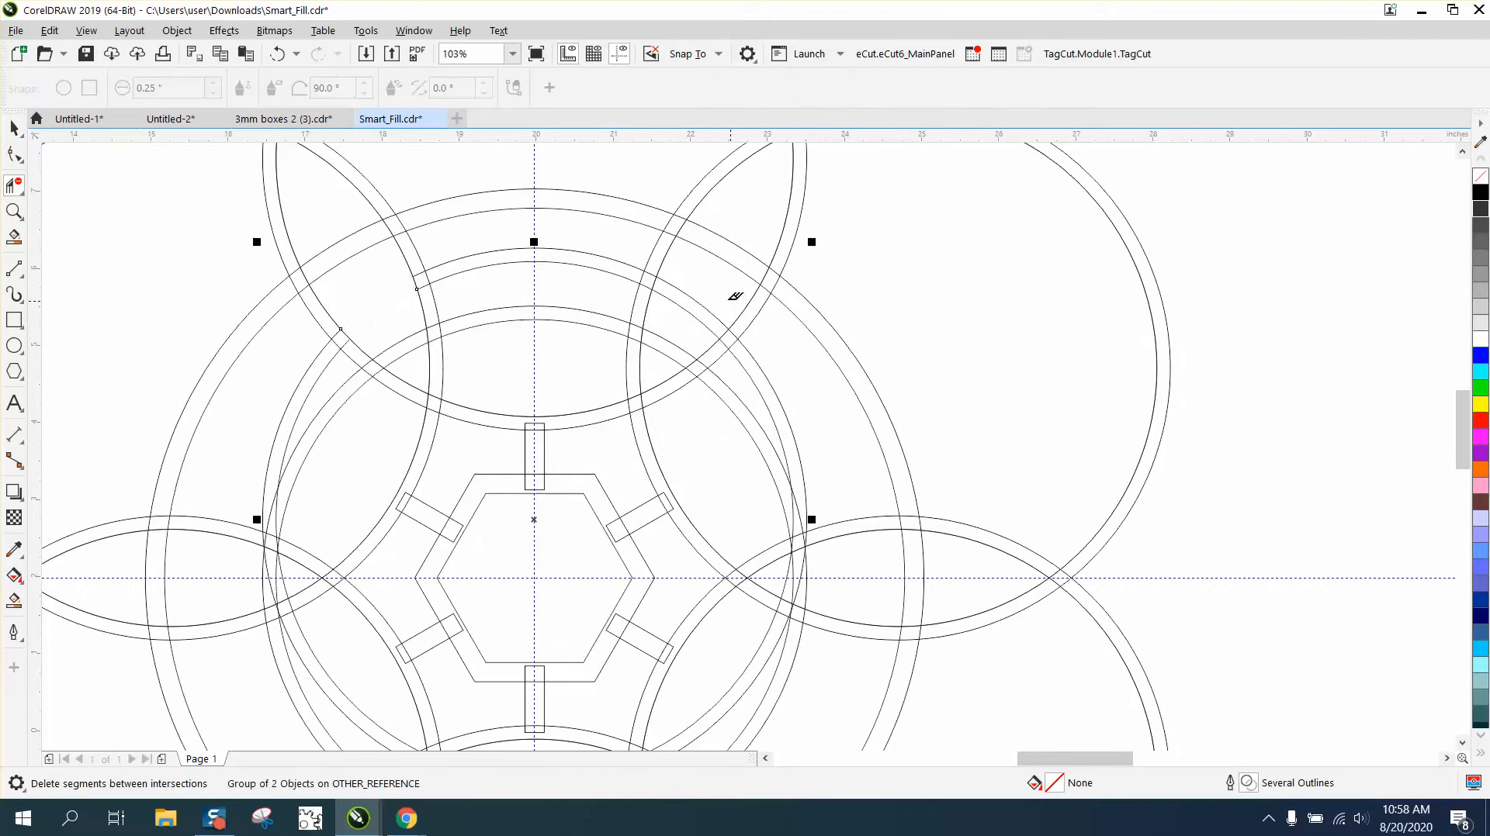
left_click(688, 314)
Step: Move the trimmed double circle 20 inches to the right, clear of the pattern, and ungroup it
left_click(14, 128)
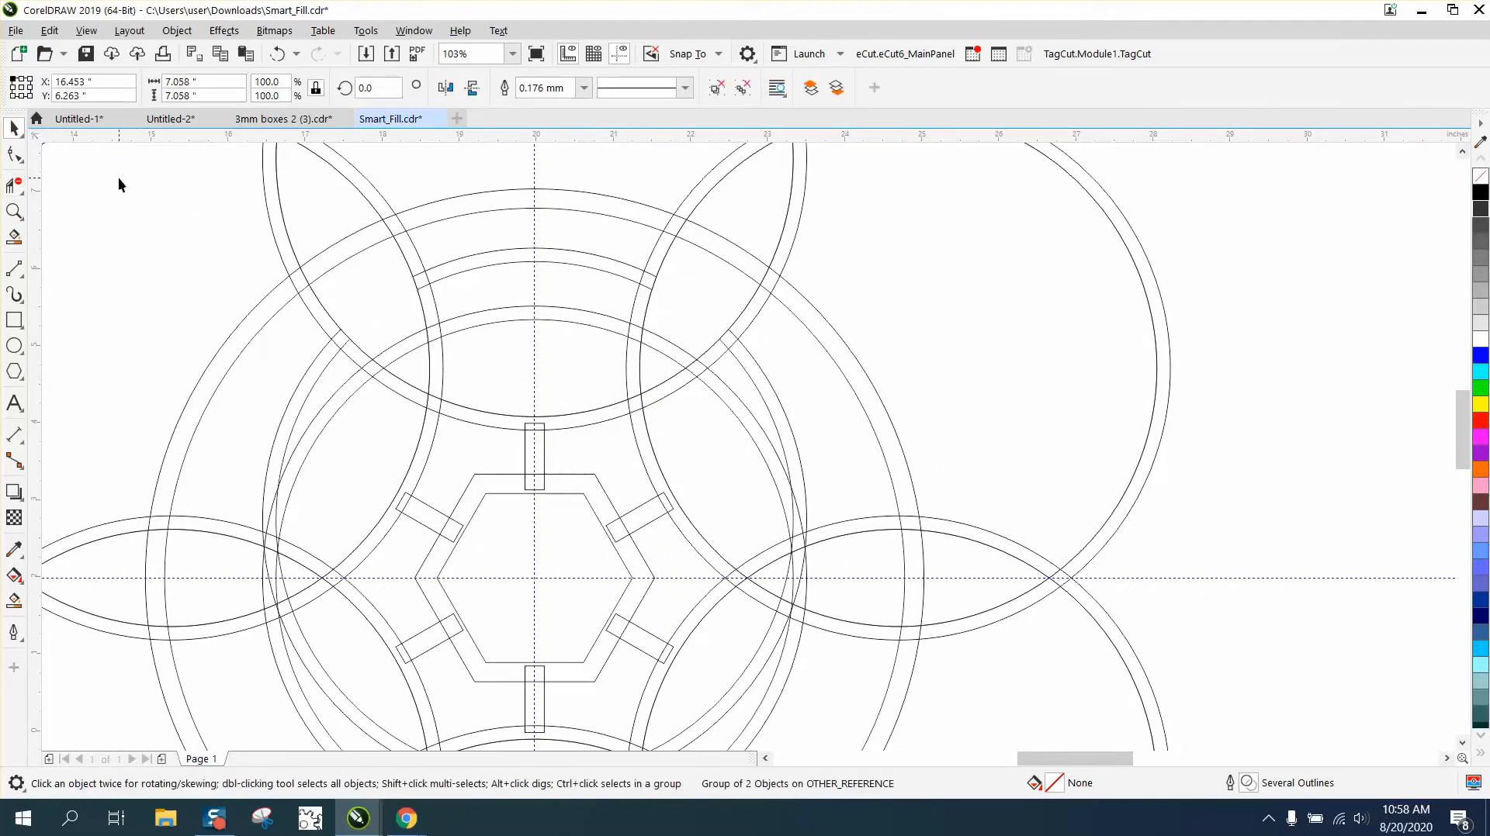
left_click(599, 265)
left_click(599, 269)
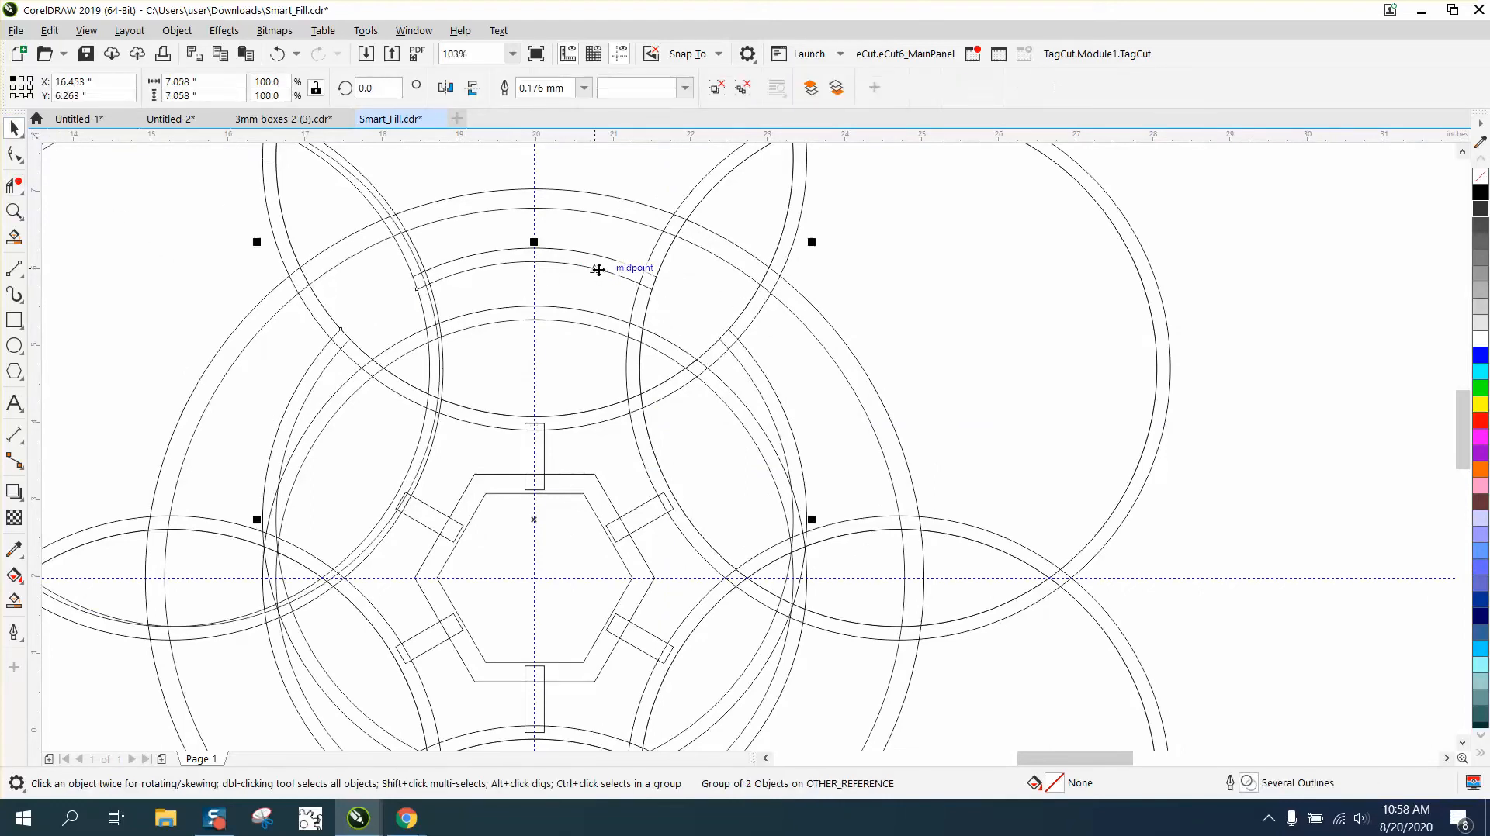
key("Right")
scroll(474, 302, "down", 2)
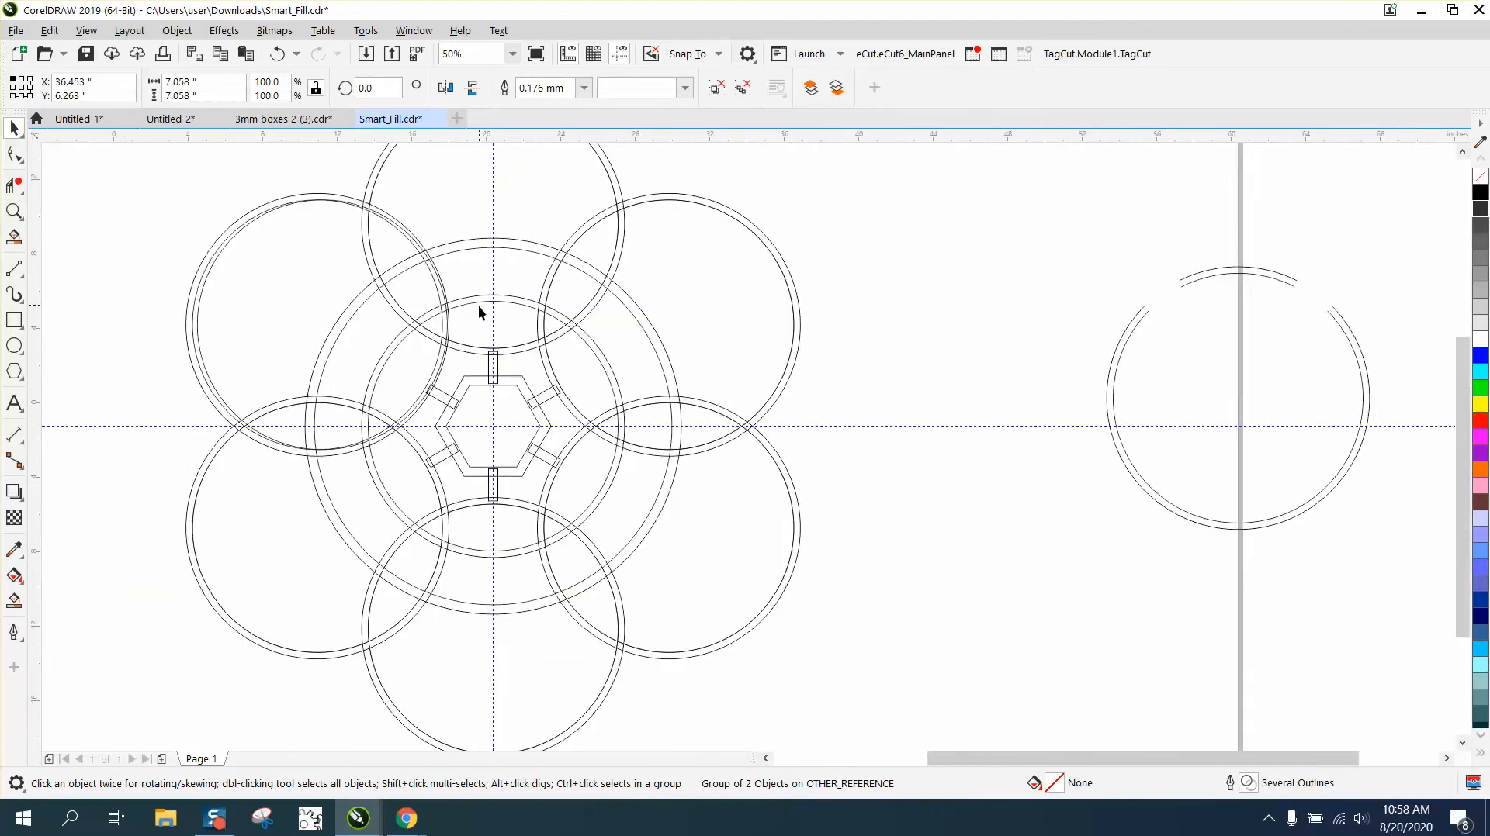
left_click(177, 31)
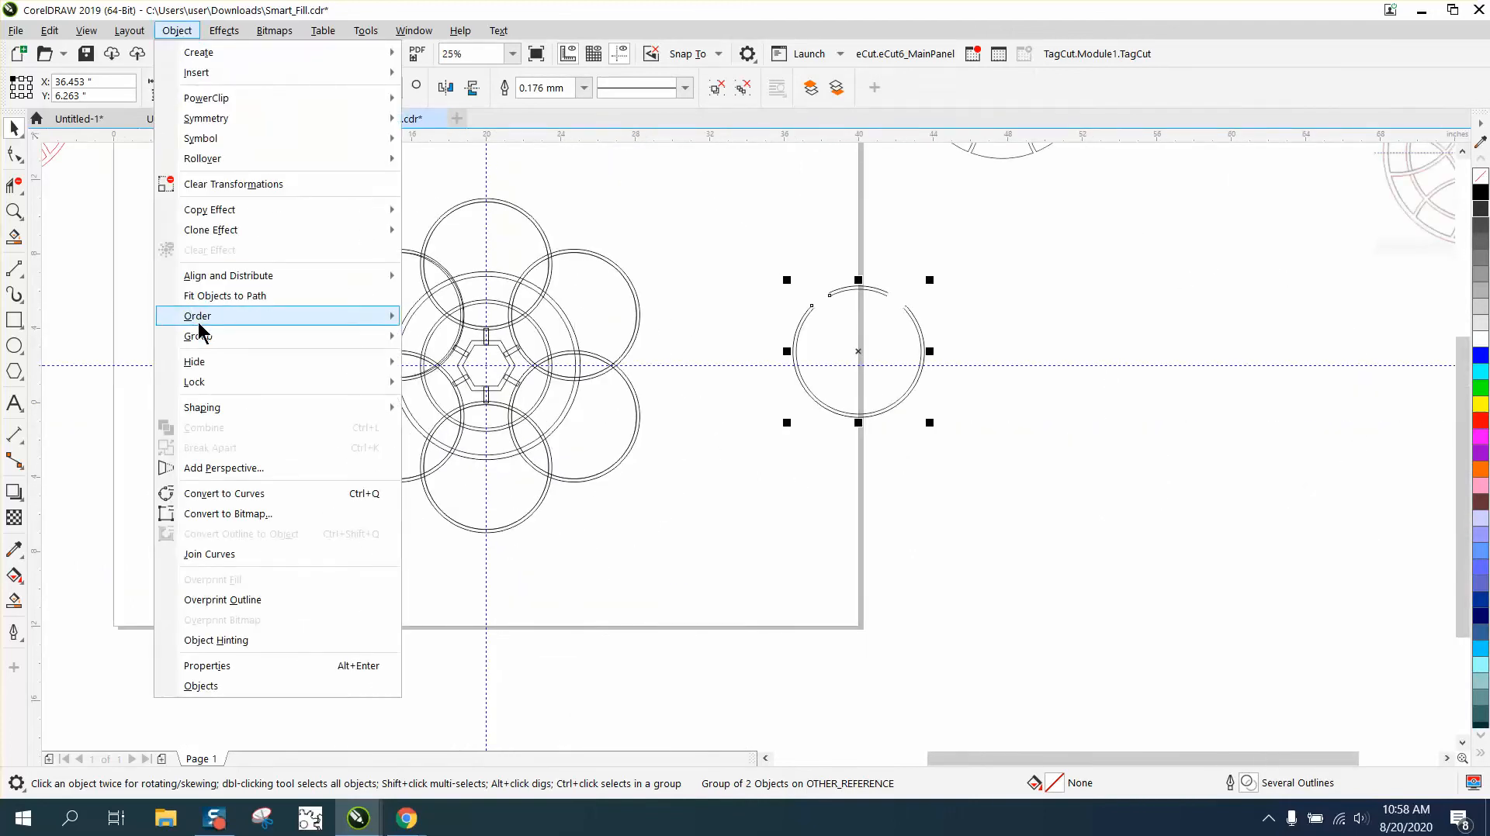
mouse_move(265, 342)
left_click(449, 358)
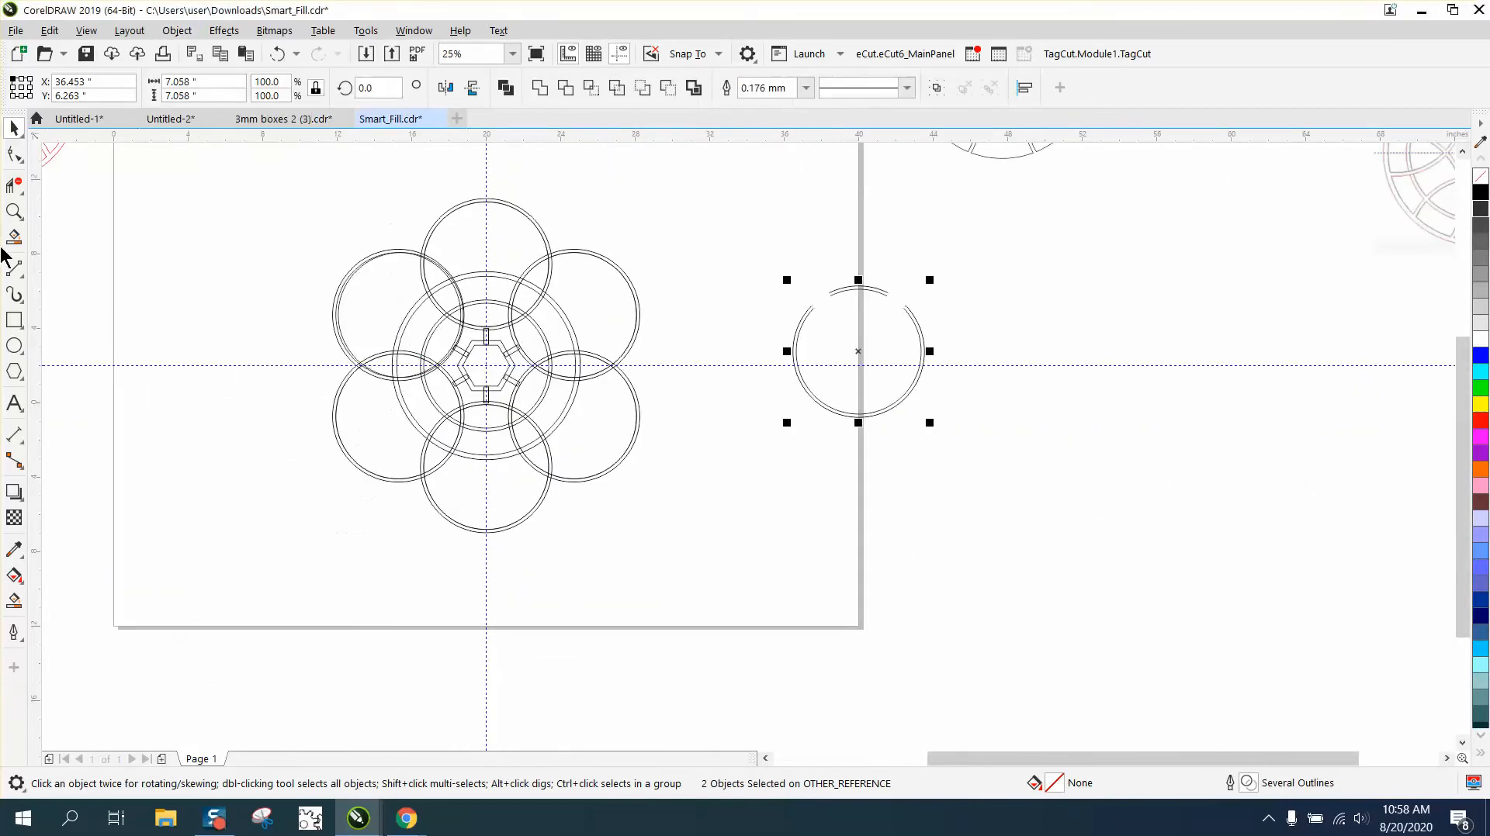
Step: Delete the large lower arcs of the trimmed double circle and move the short top arcs 20 inches left, back into the pattern
left_click(14, 186)
left_click_drag(775, 356, 1017, 426)
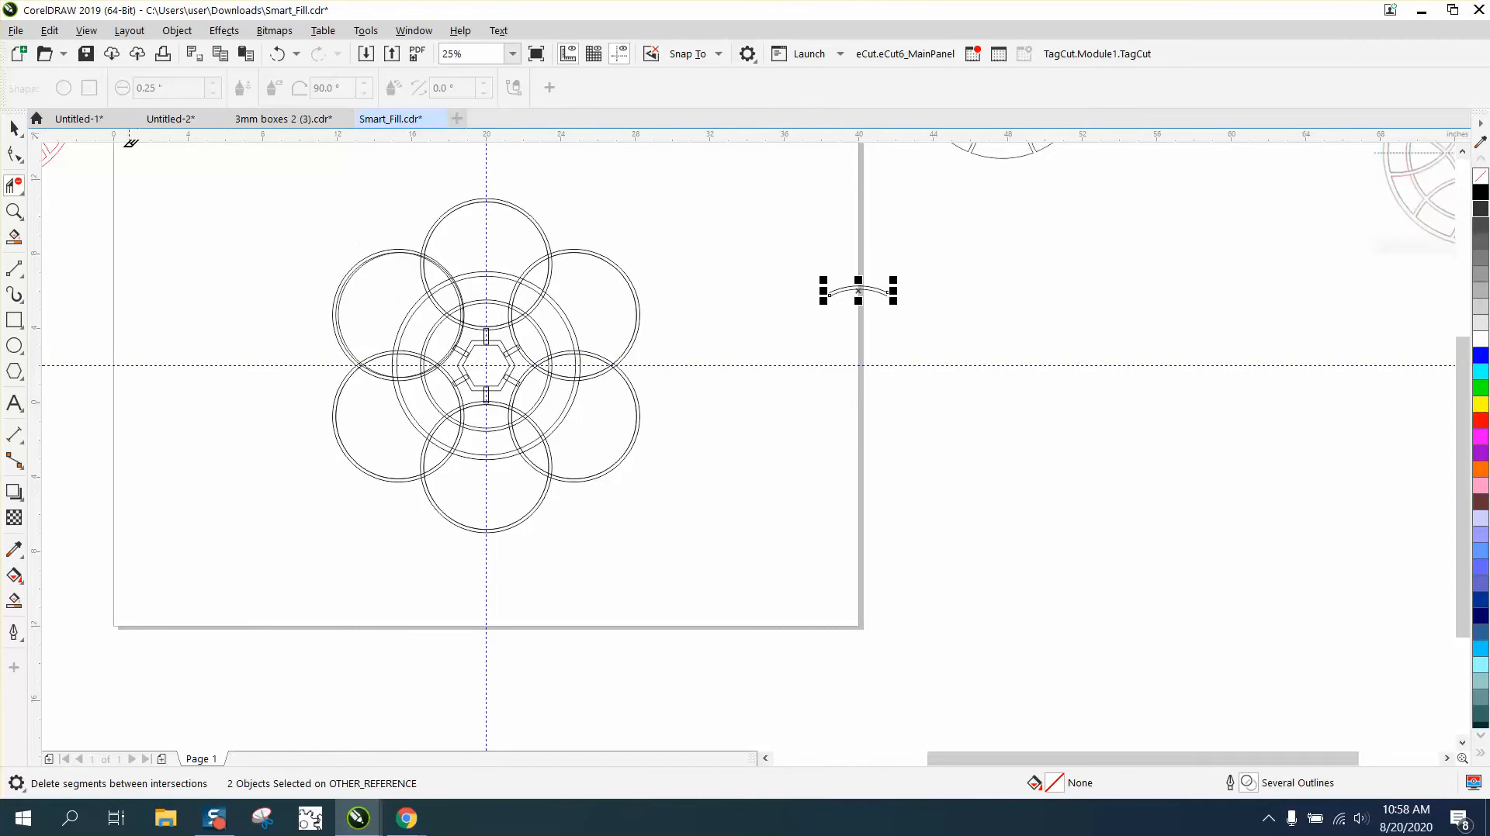
left_click(13, 125)
key("Left")
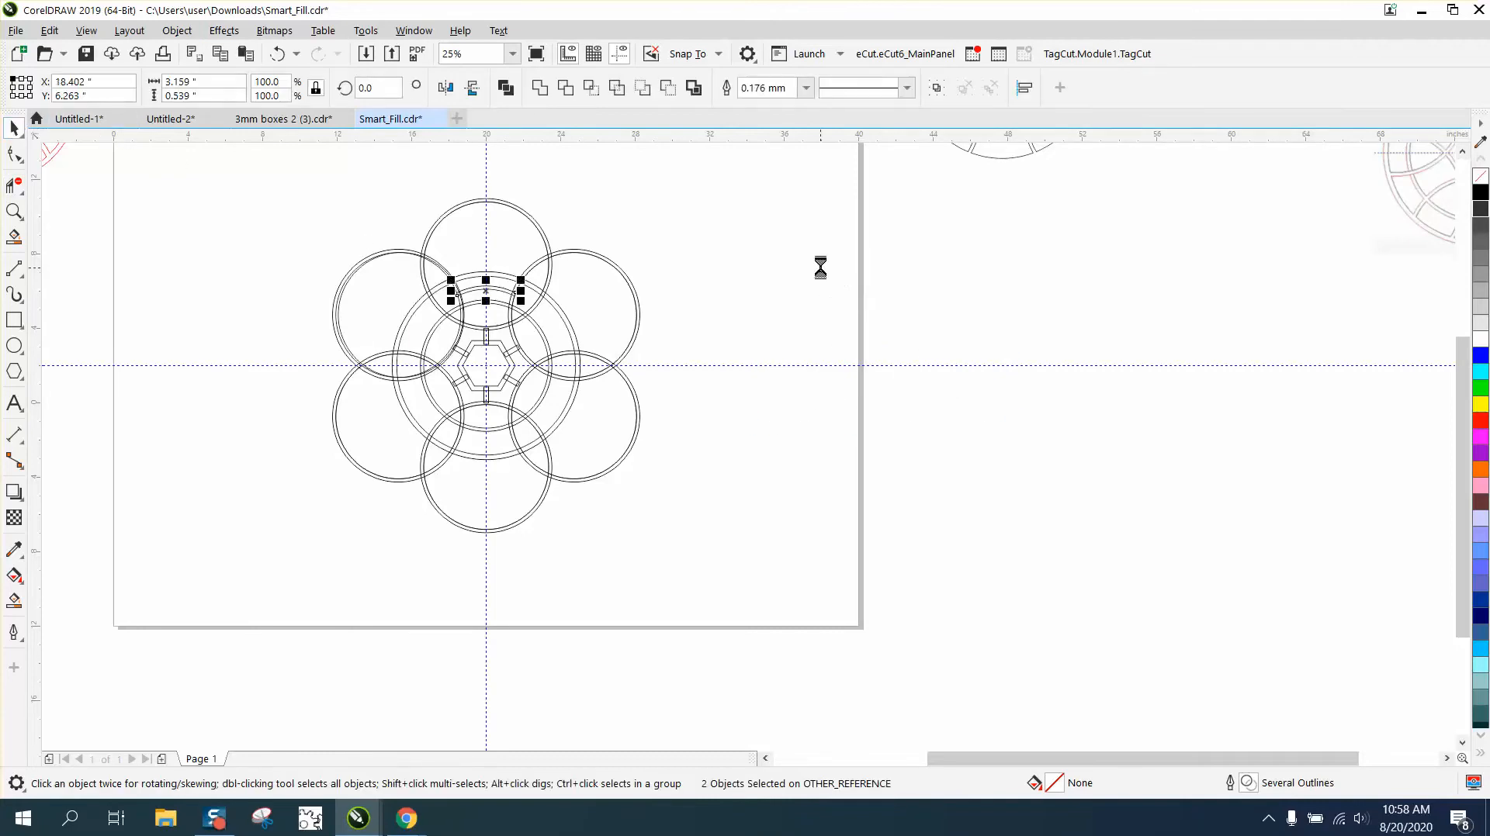
Step: Delete the stray, slightly offset duplicate circle inside the pattern's upper-left double circle
left_click(14, 211)
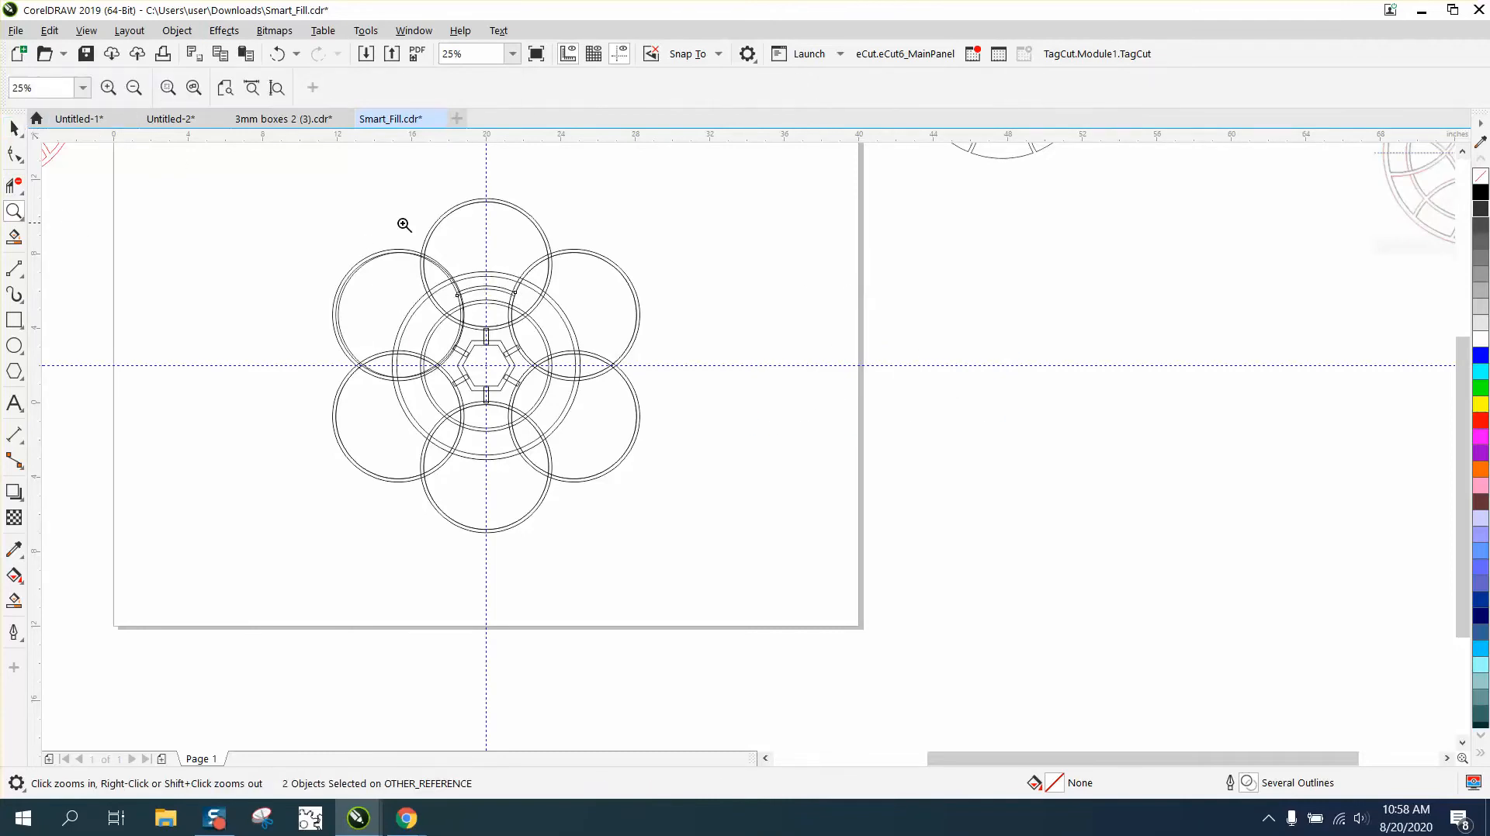
left_click_drag(402, 226, 644, 392)
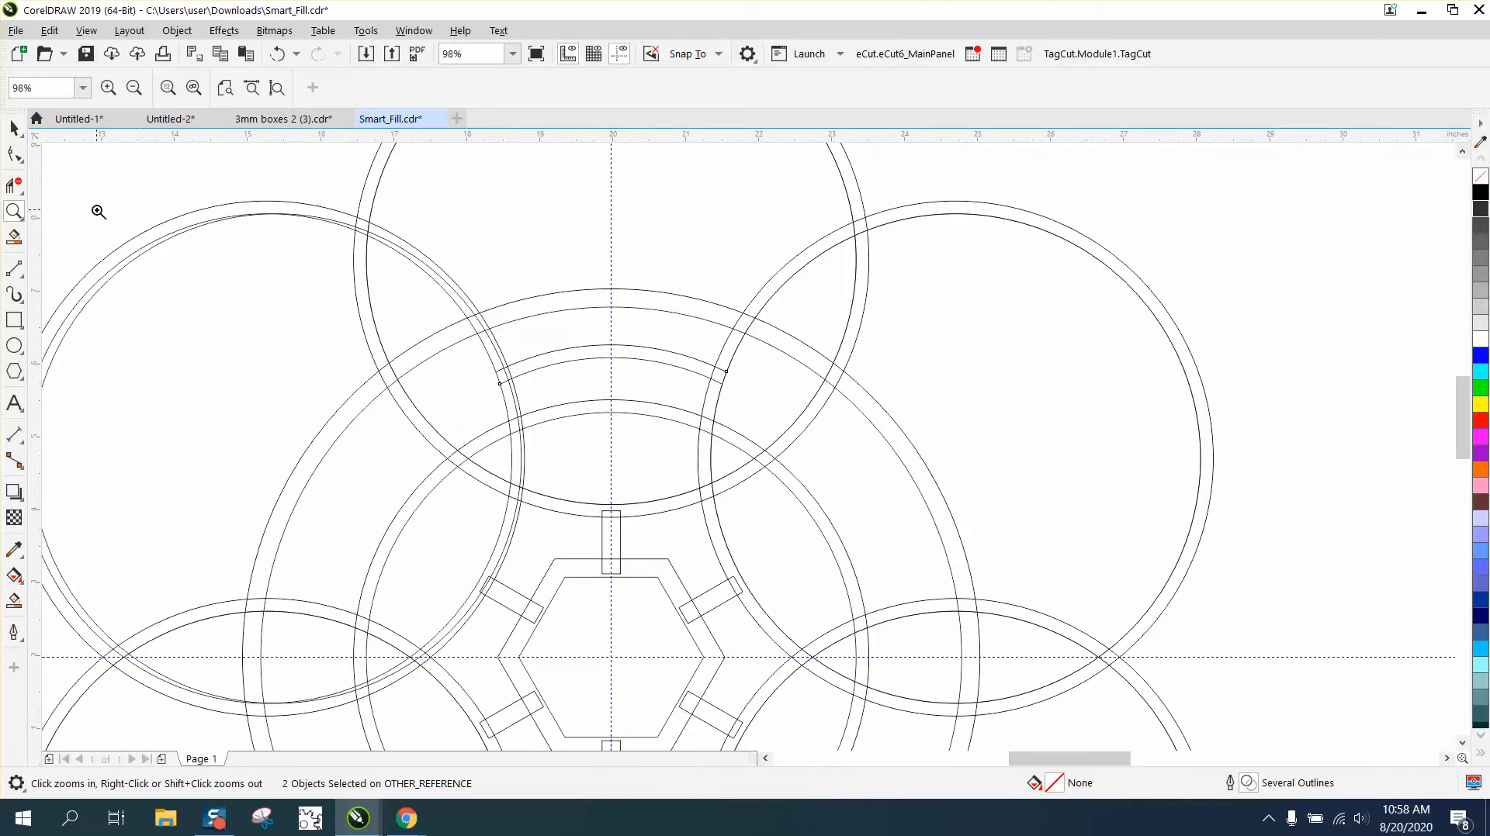
left_click(11, 128)
left_click(23, 153)
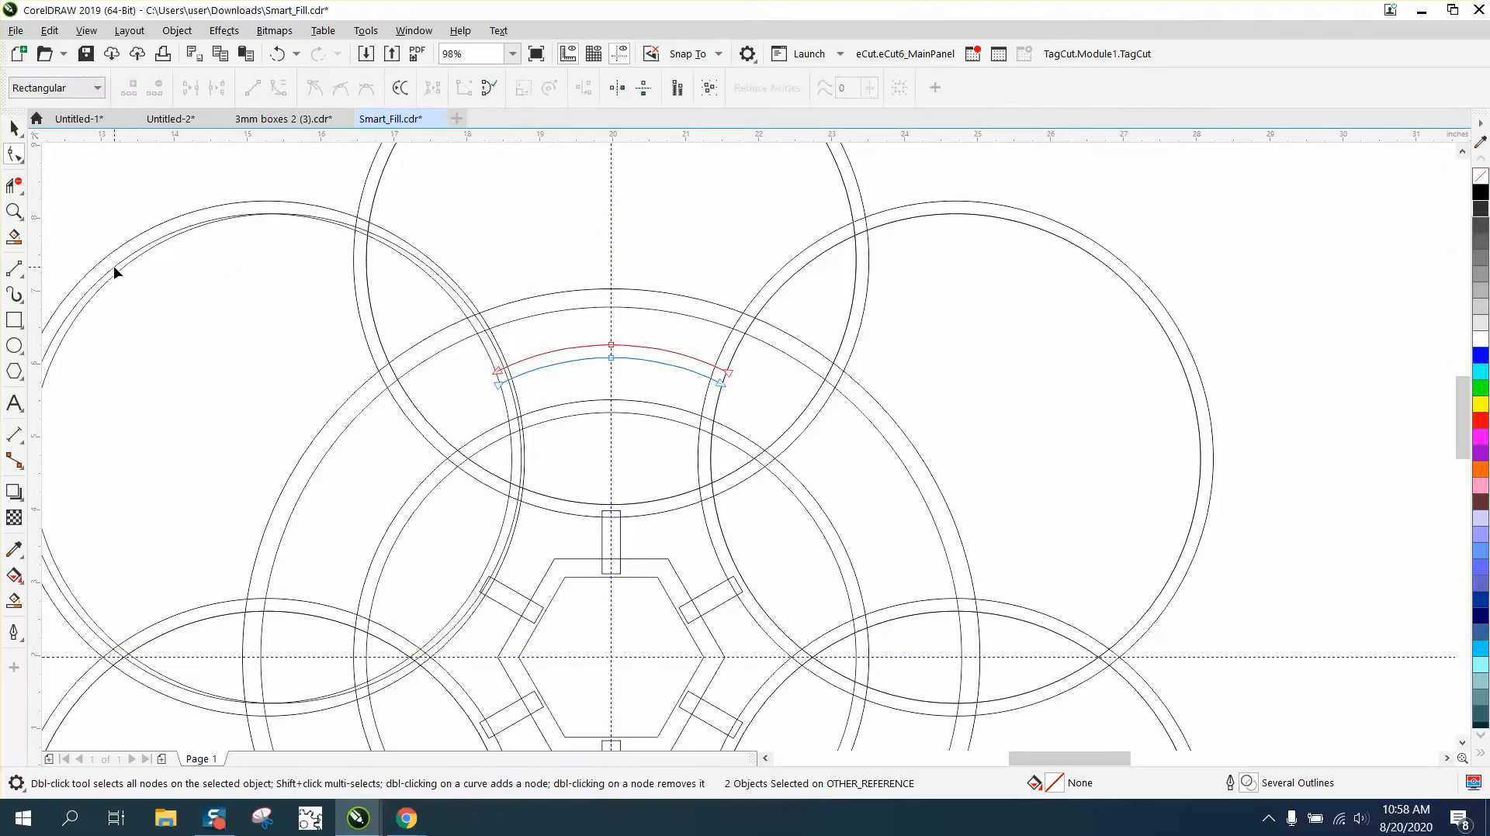
left_click(113, 266)
key("space")
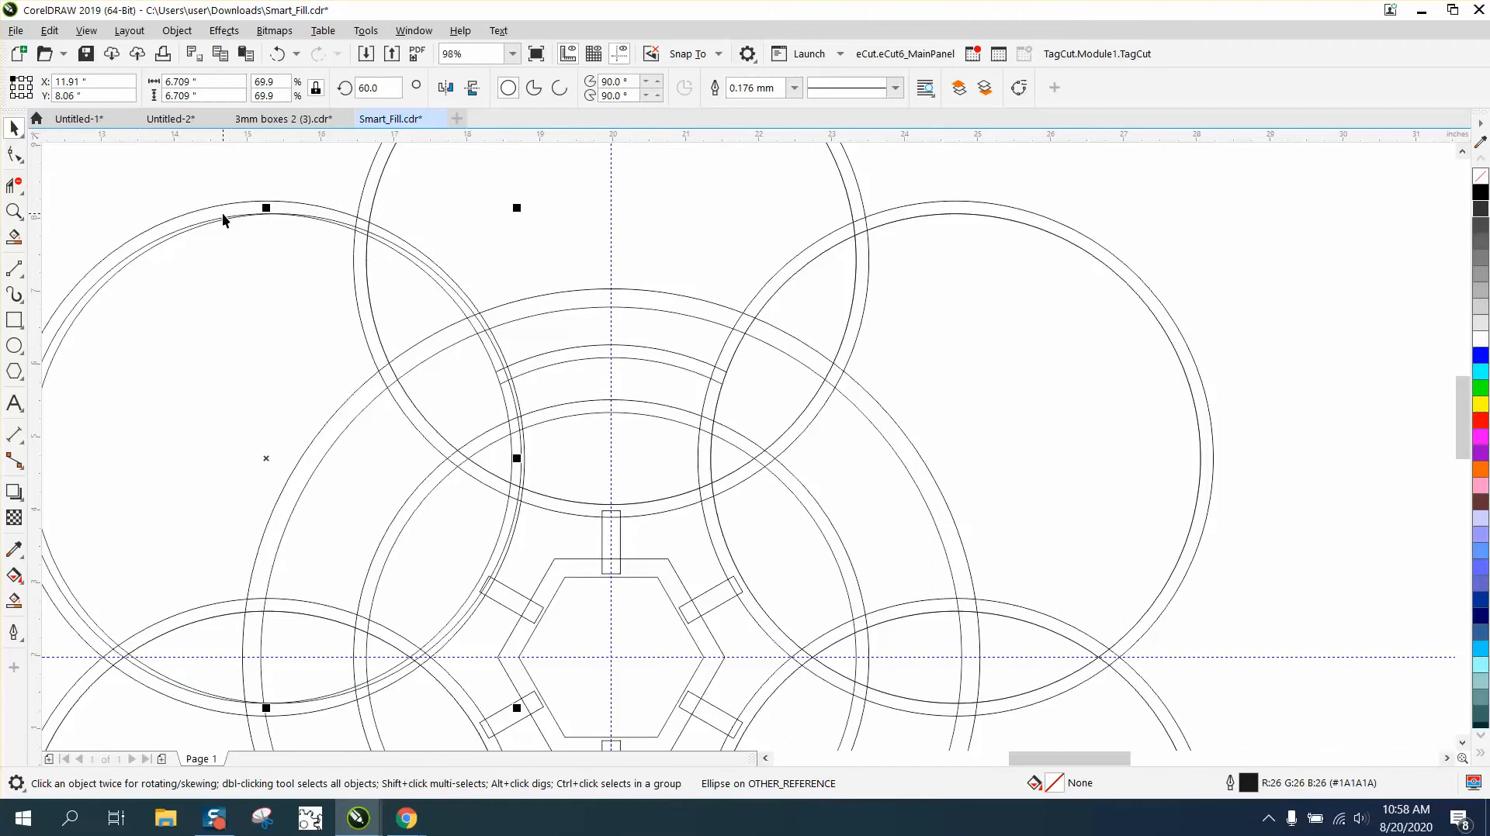
left_click(177, 31)
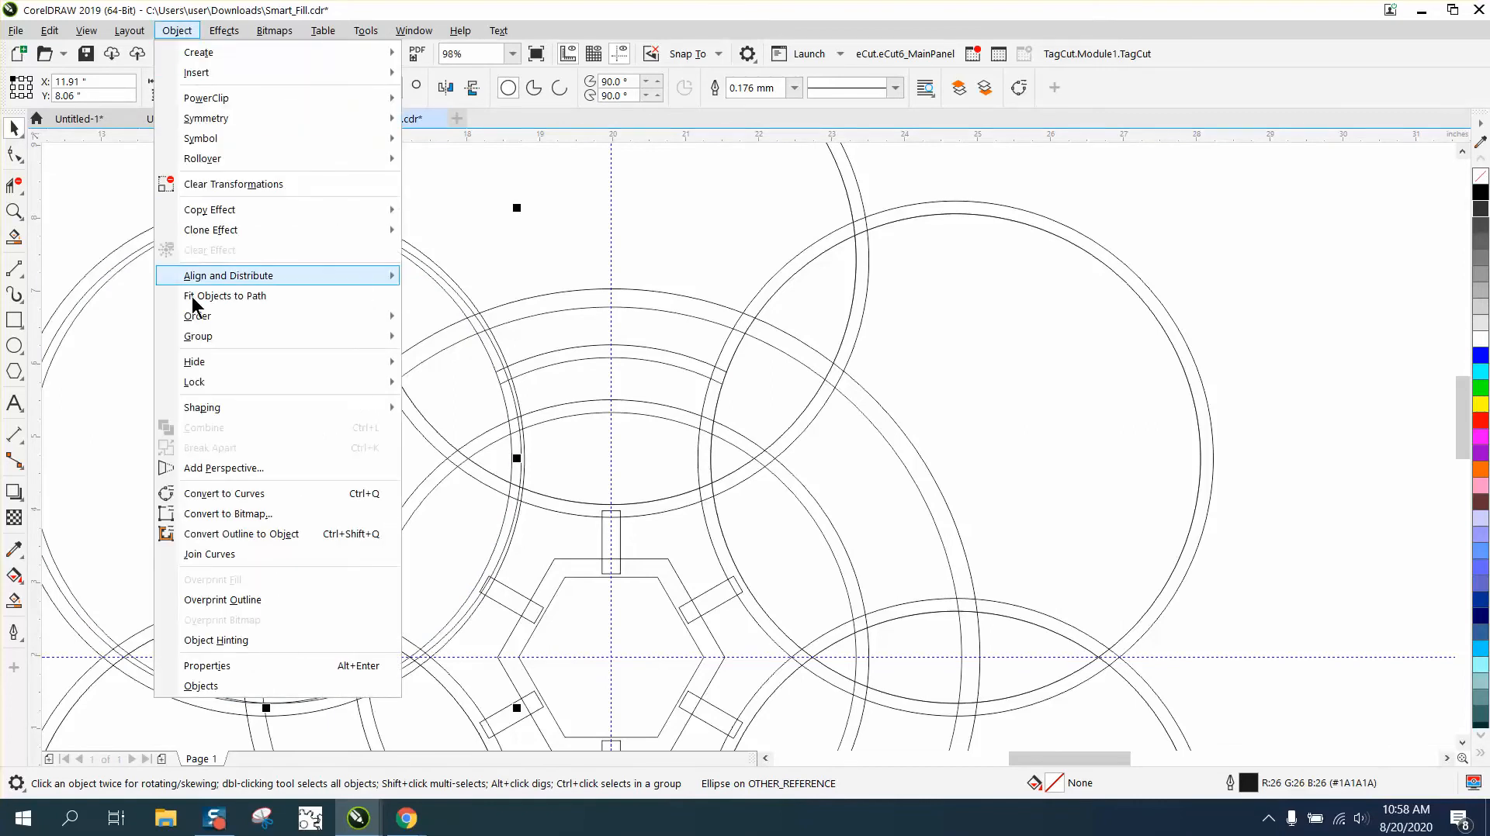
left_click(90, 223)
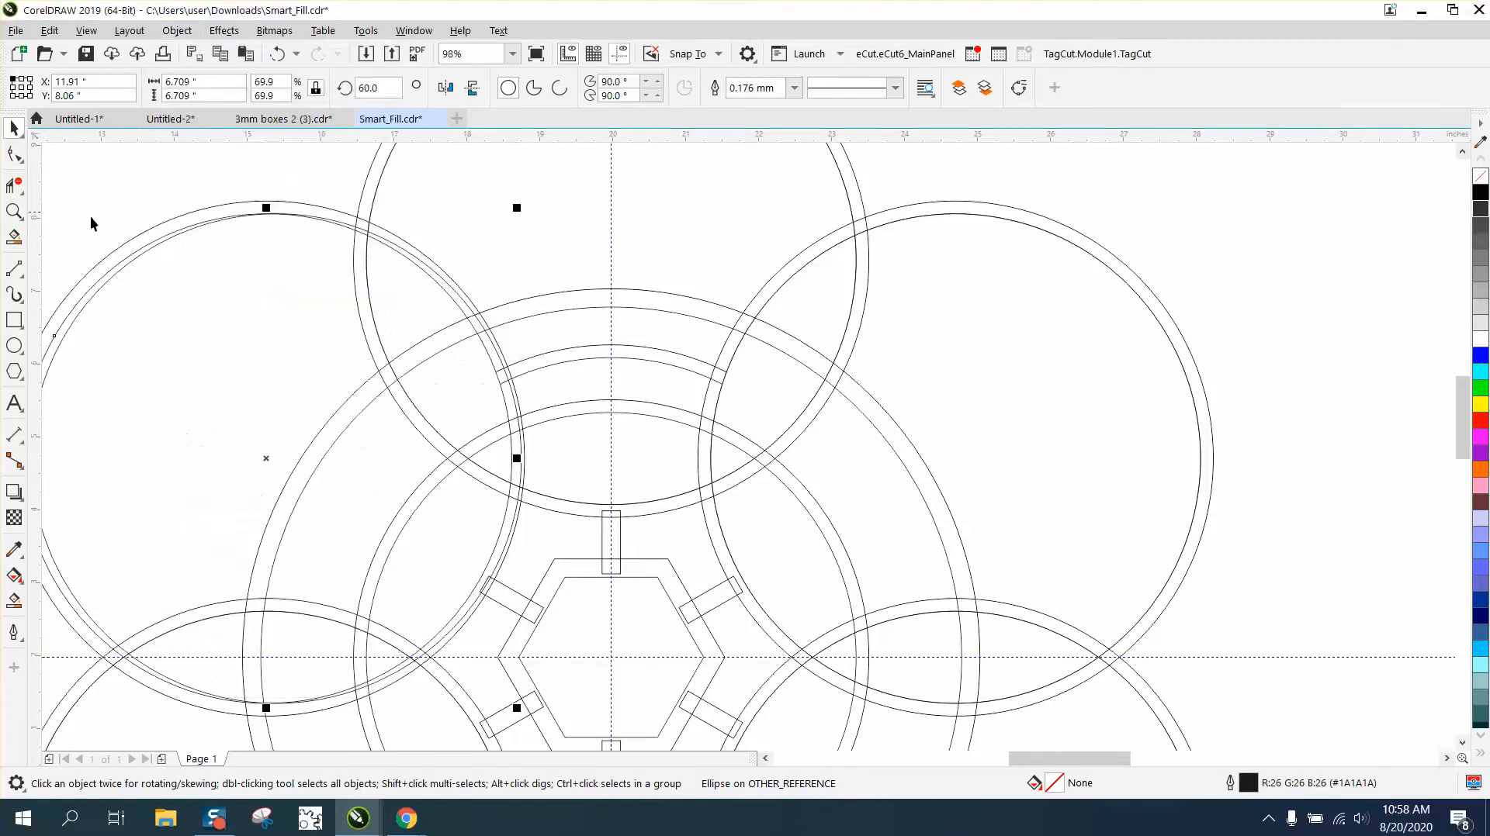
left_click(103, 206)
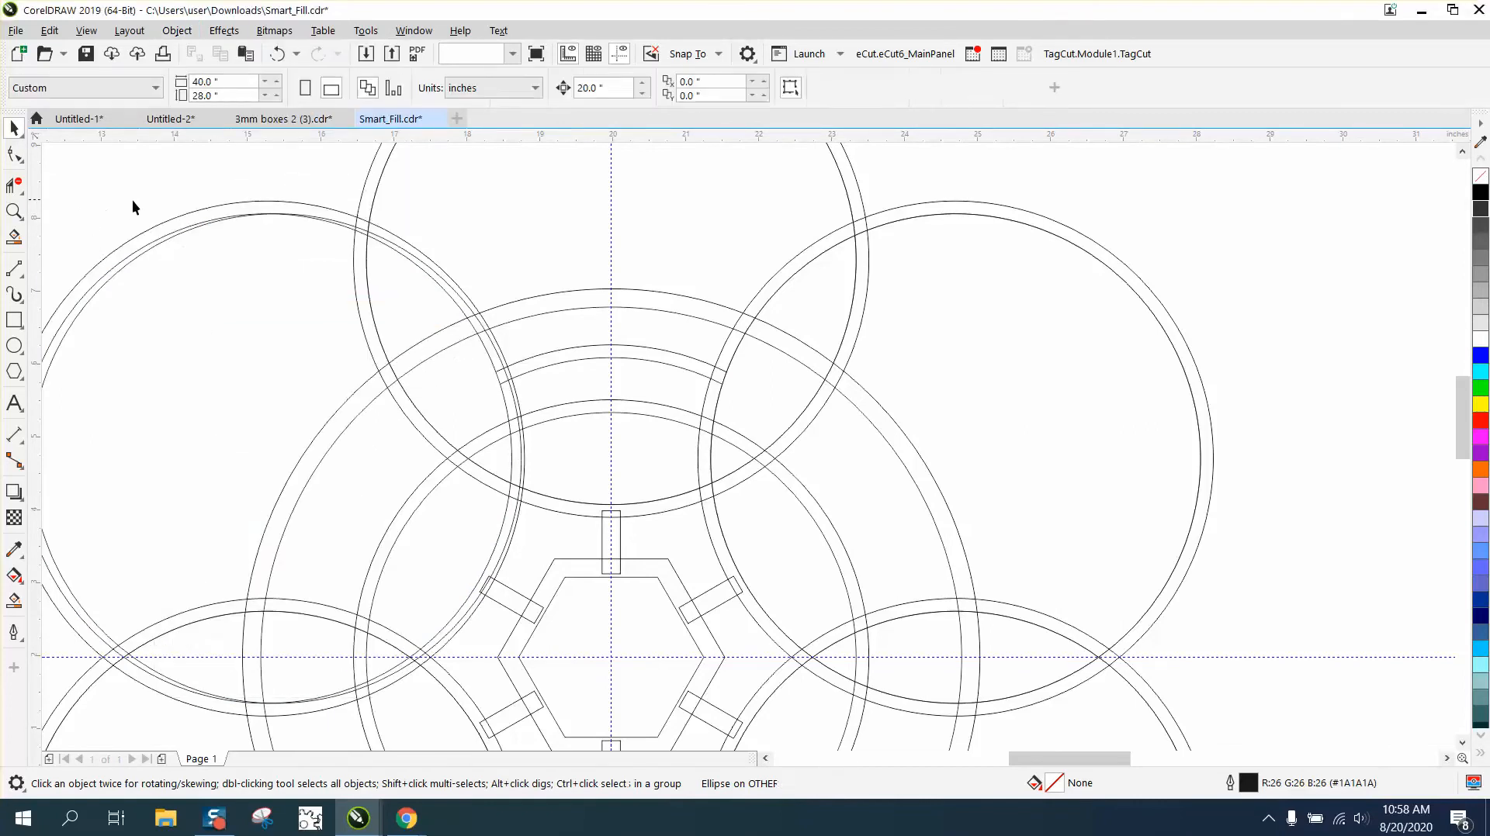
left_click(491, 344)
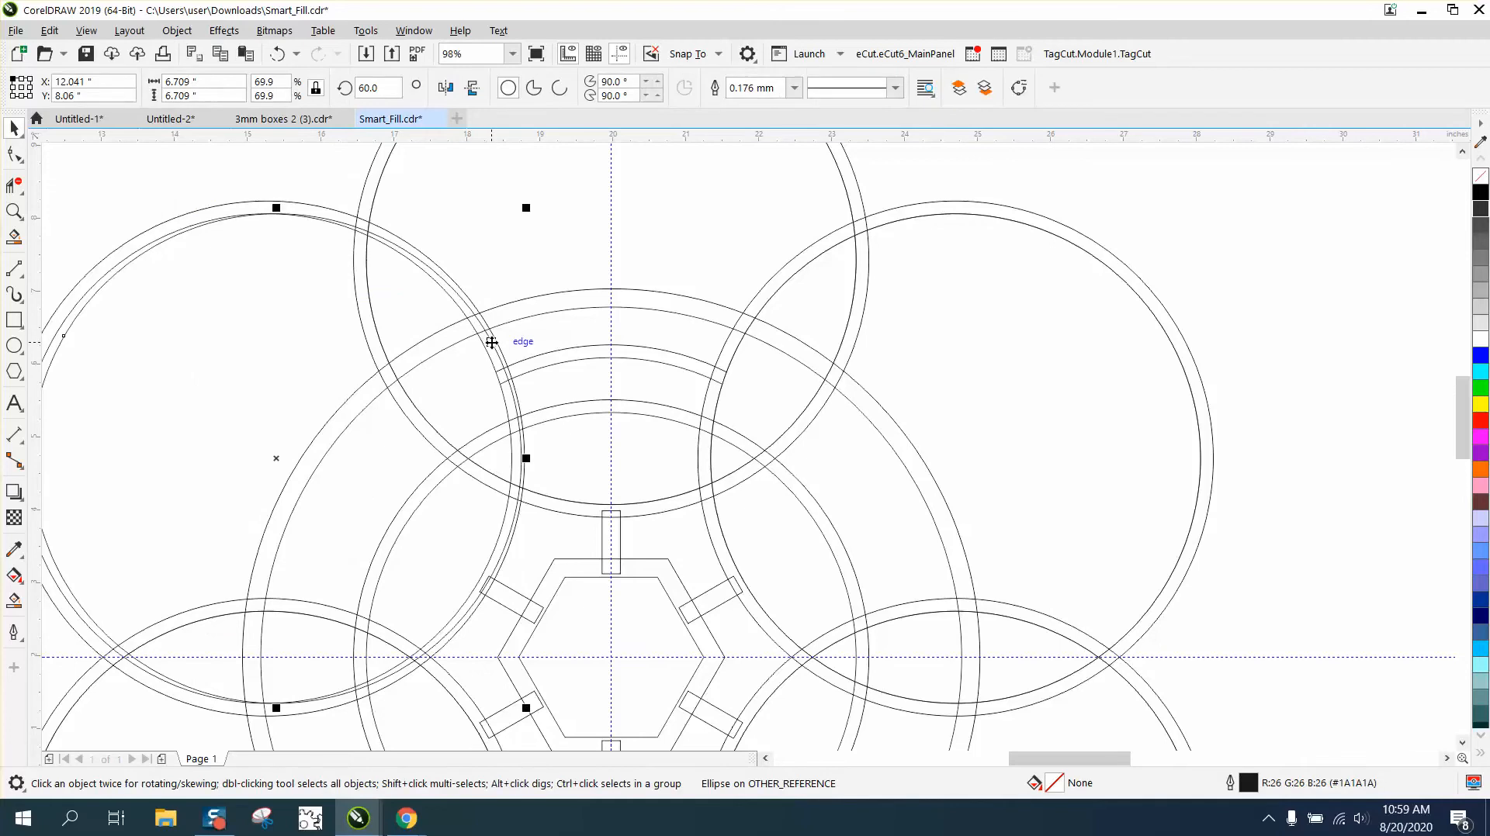
left_click(491, 348)
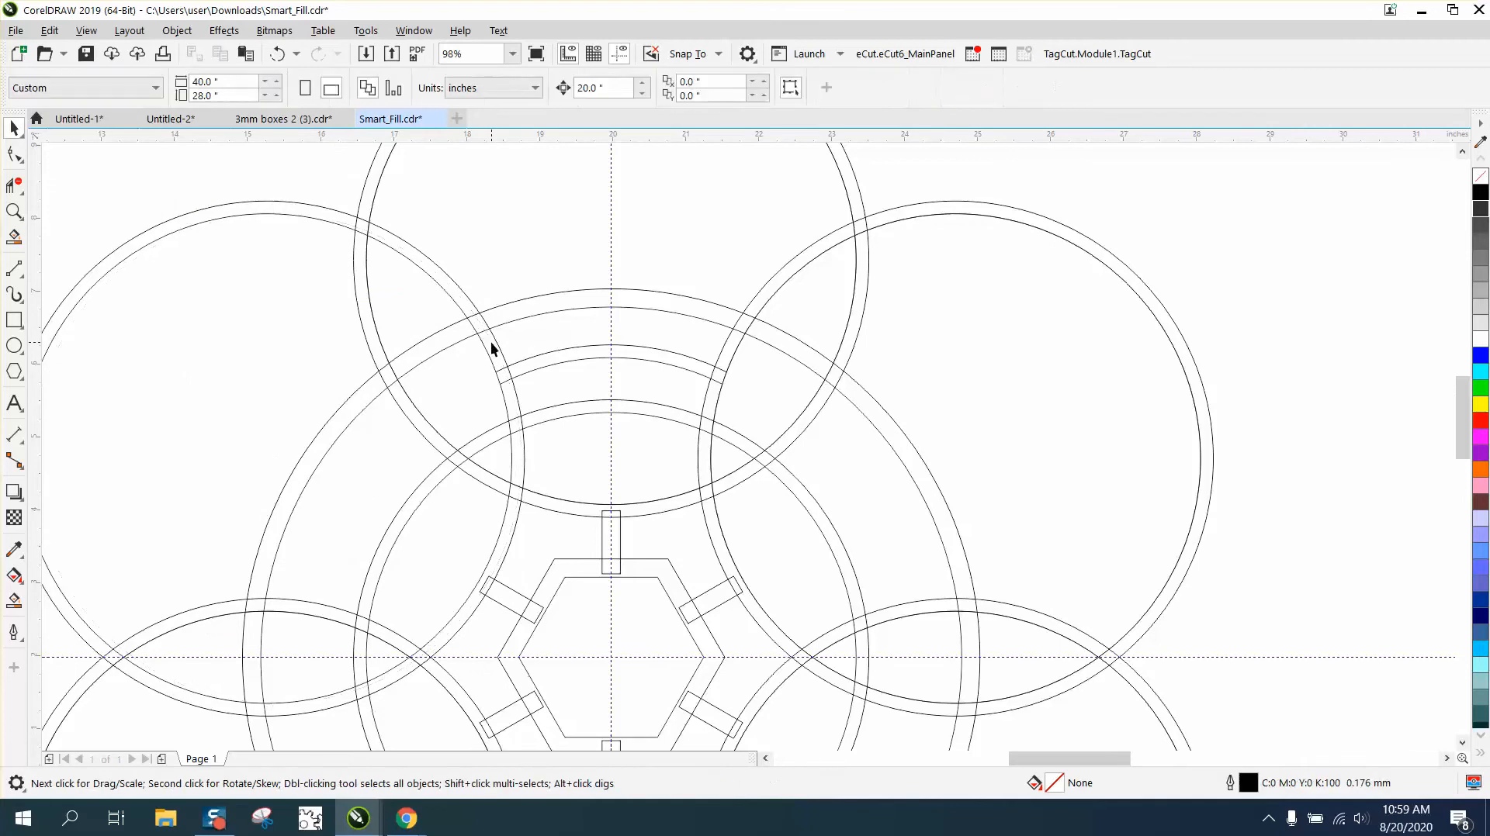
Step: Move the two short arcs 20 inches to the right, outside the pattern, and group them together
left_click(648, 357)
left_click(648, 355)
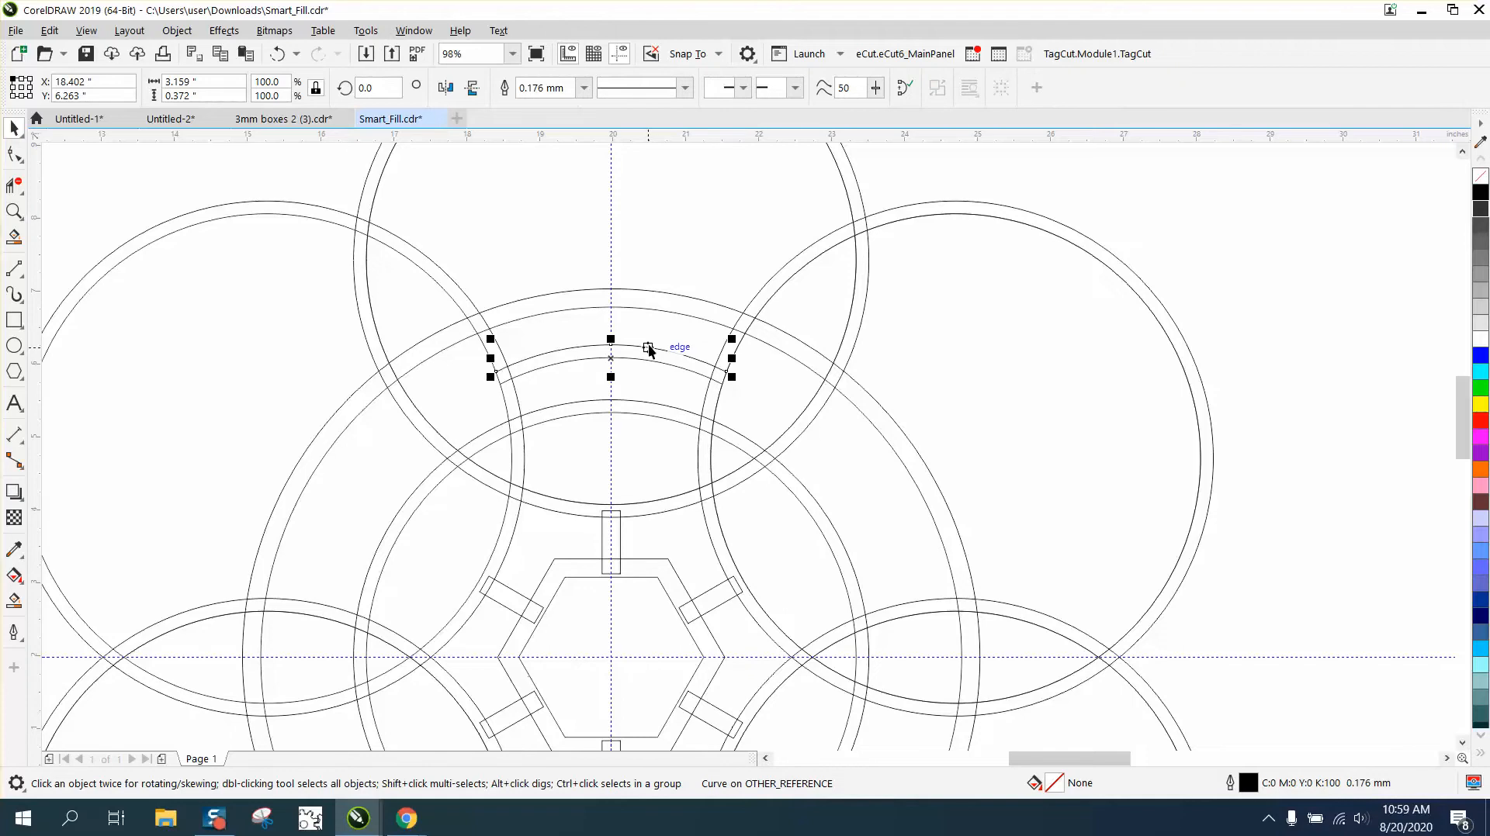
key("Right")
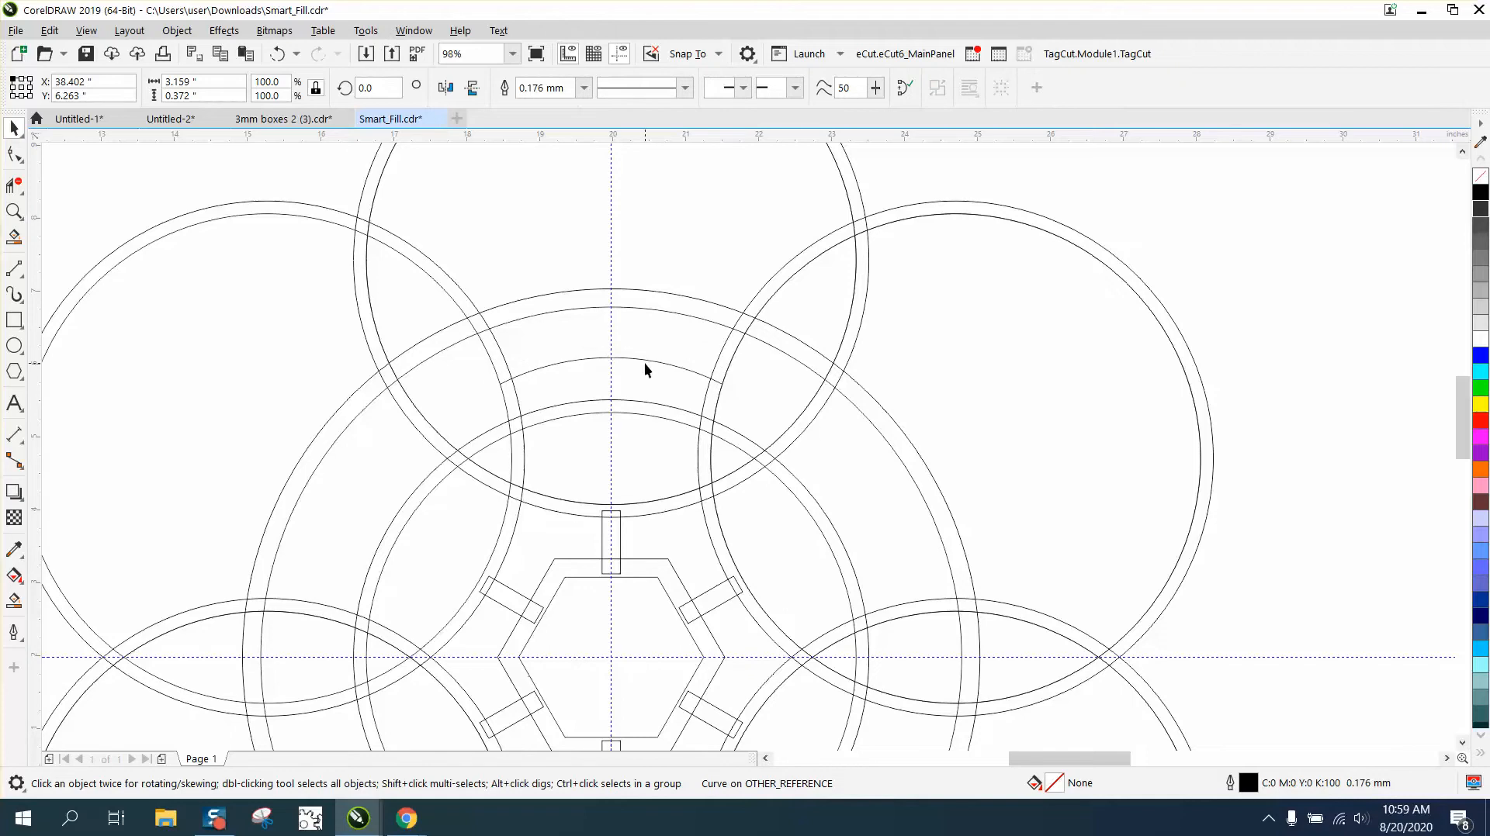
left_click(644, 362)
left_click(644, 358)
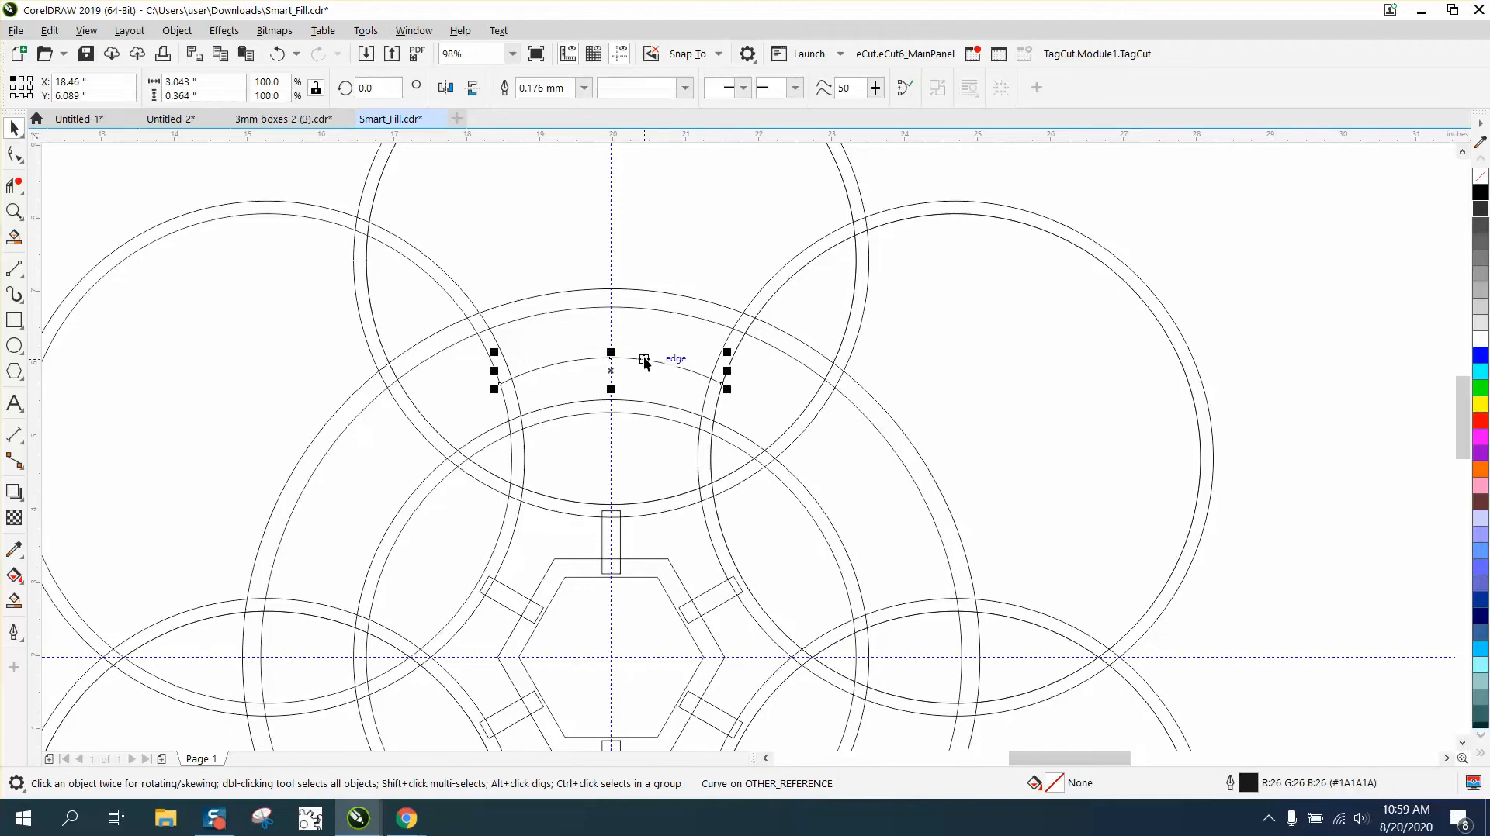
key("Right")
scroll(648, 358, "down", 2)
scroll(1255, 351, "down", 2)
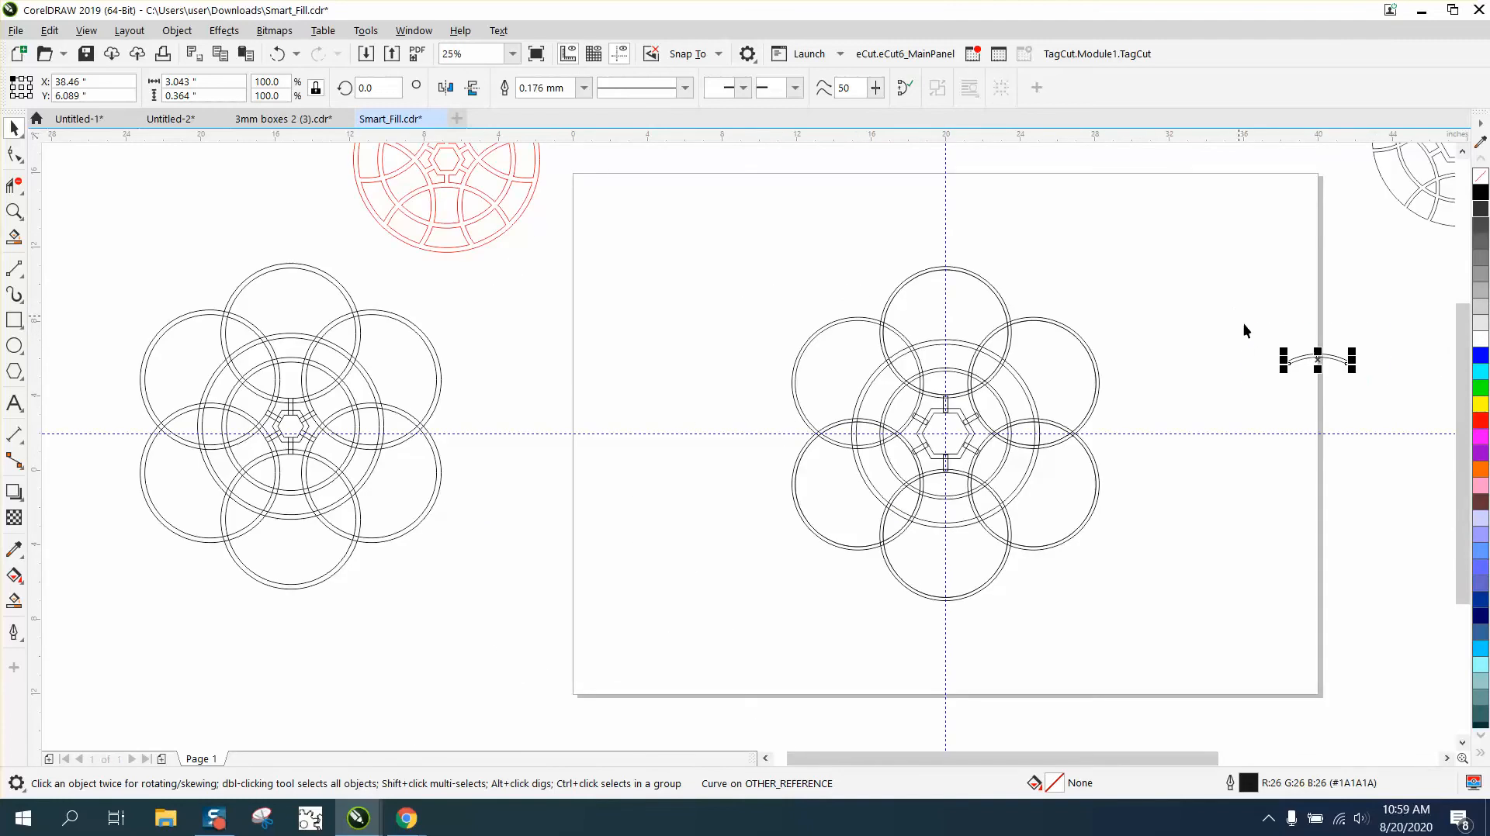
left_click_drag(1243, 323, 1386, 400)
key("ctrl+g")
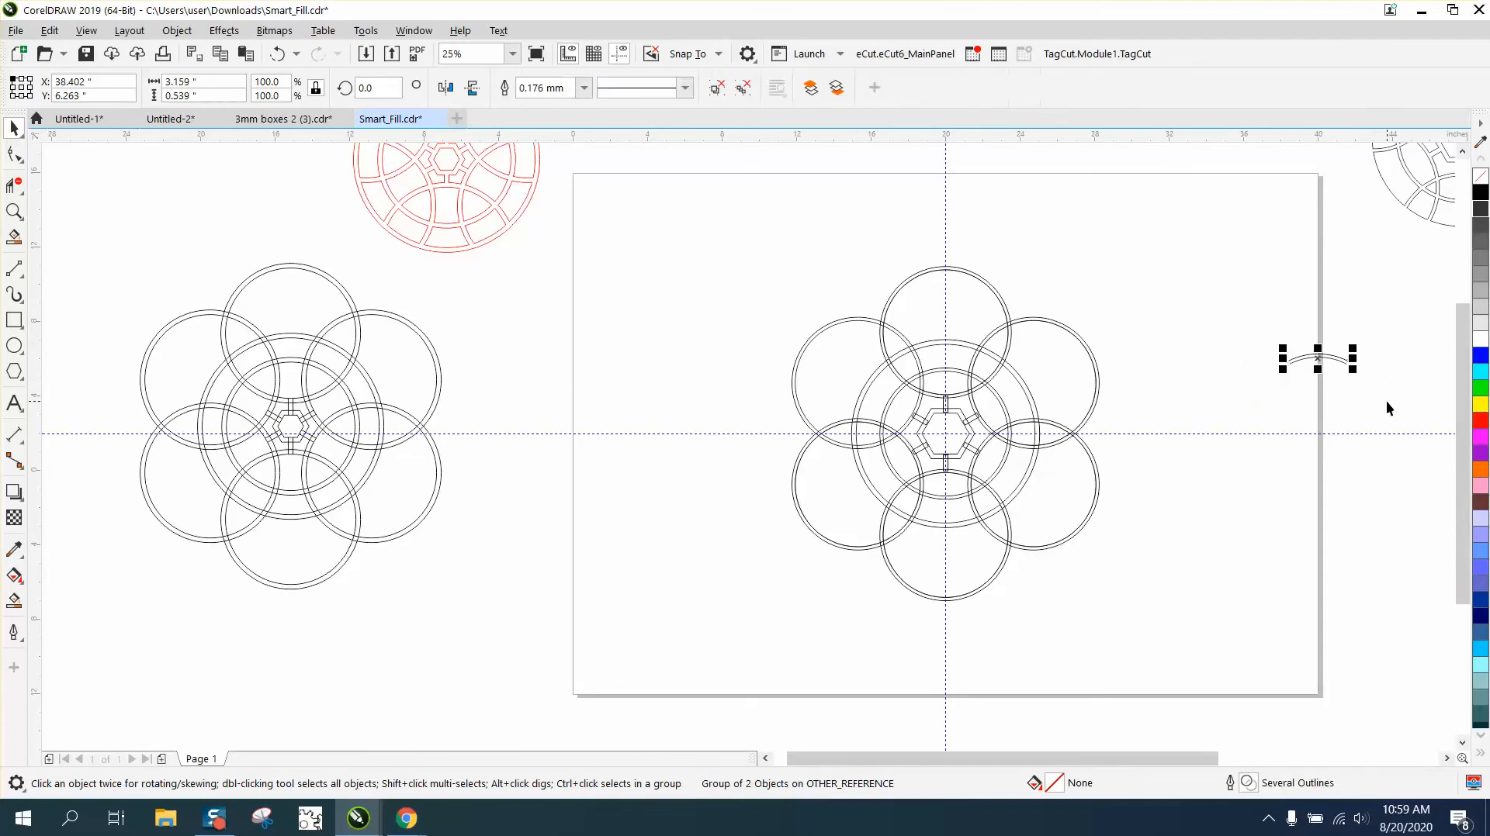
Step: Move the grouped double arc 20 inches left, back into the top of the circular pattern
key("Left")
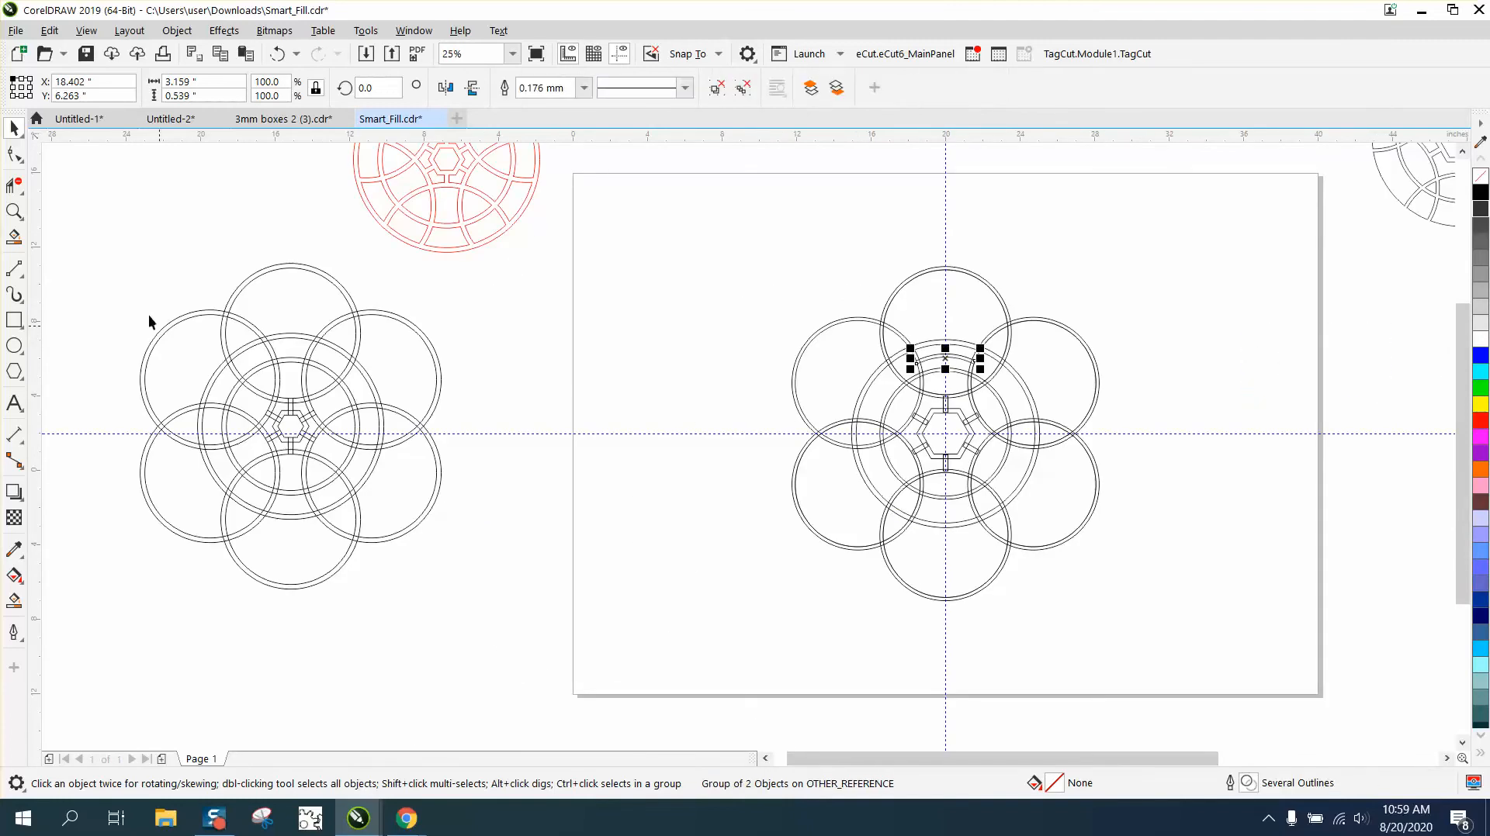
left_click(14, 210)
left_click_drag(818, 280, 1182, 476)
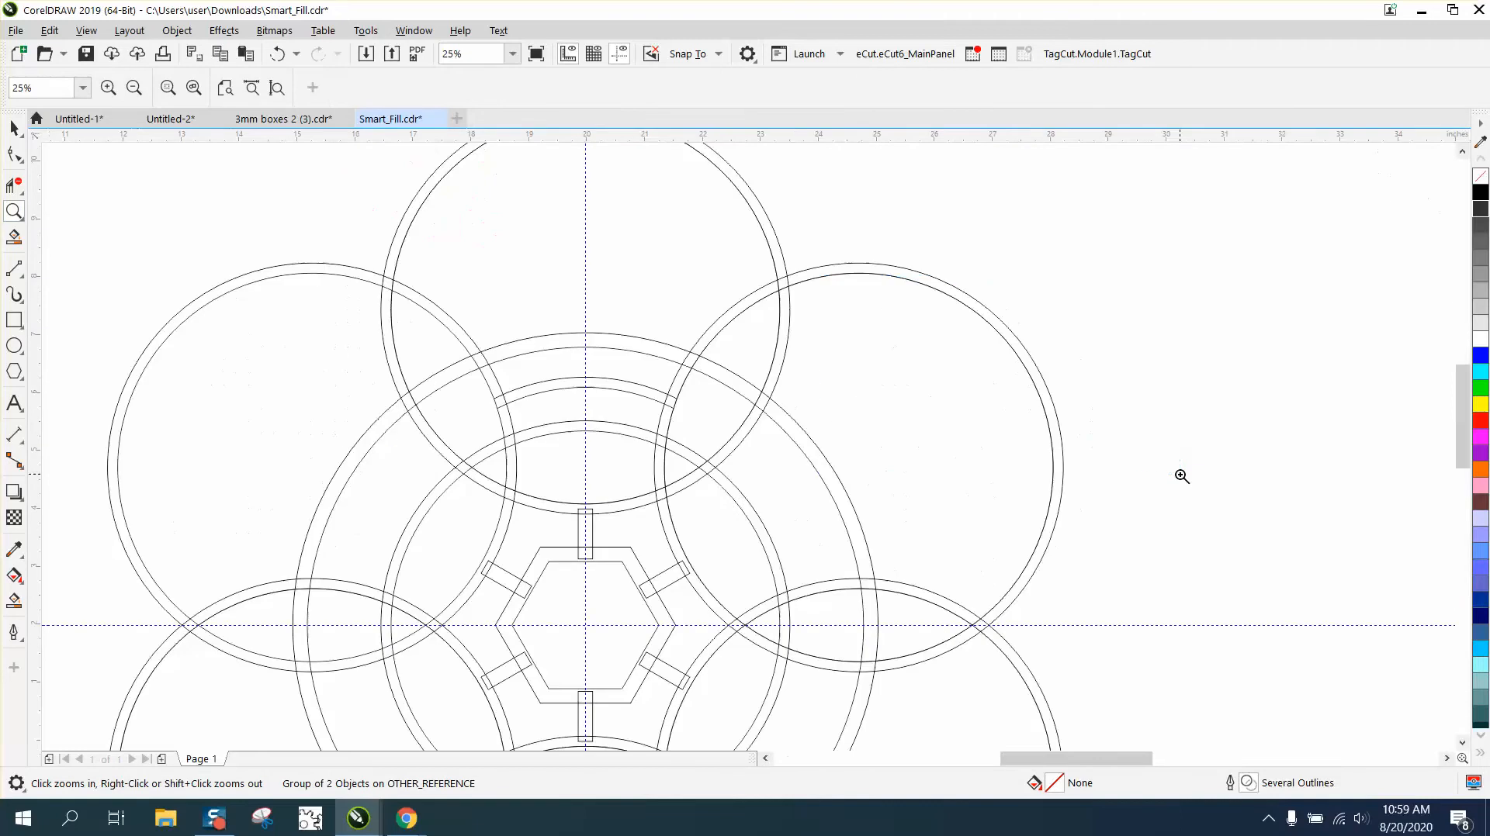
left_click(14, 128)
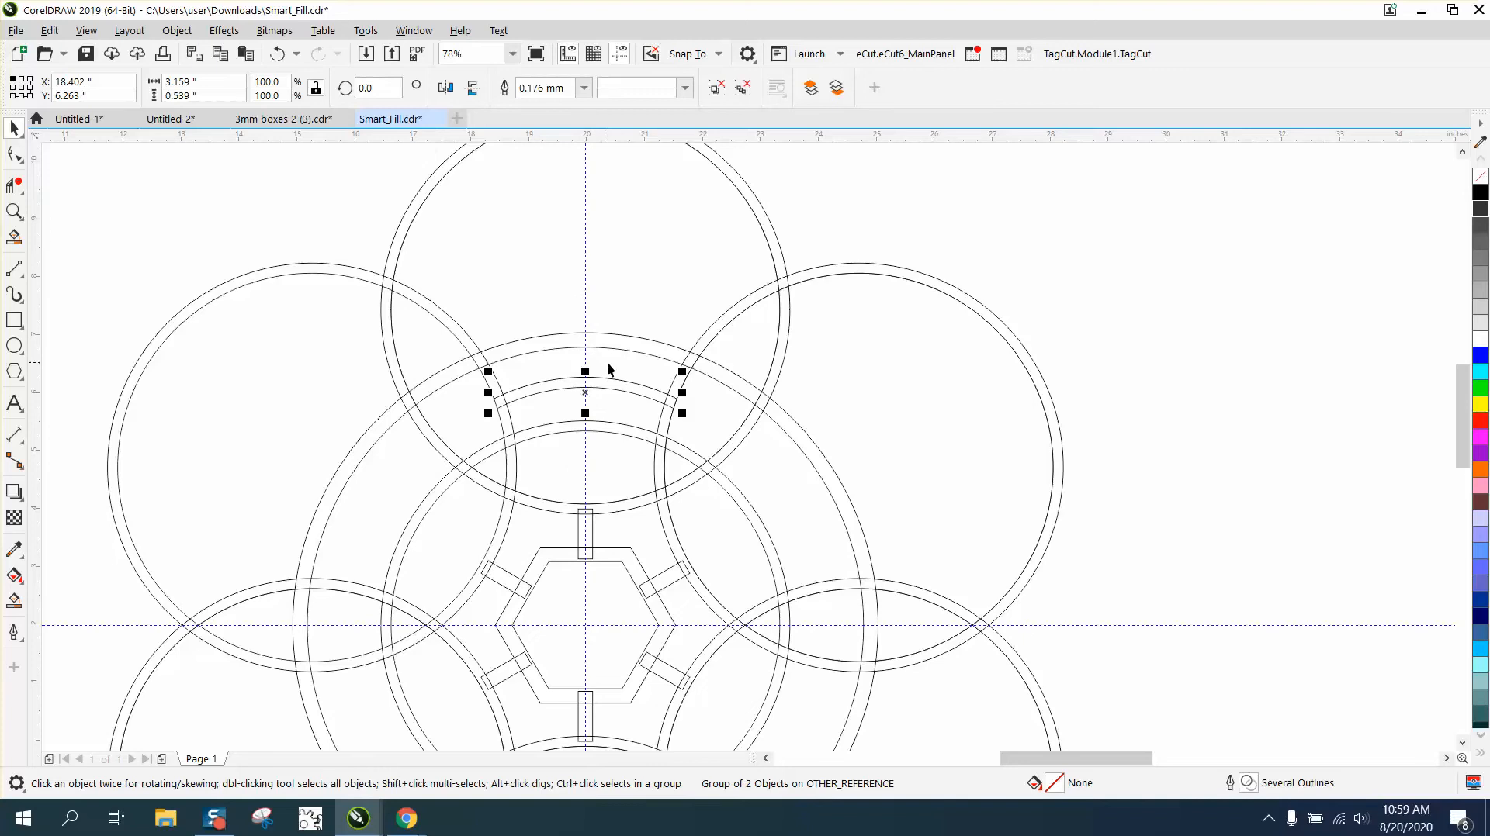
Step: Create a copy of the short double arc rotated about 80.6 degrees so that it crosses the original nearly upright
key("ctrl+u")
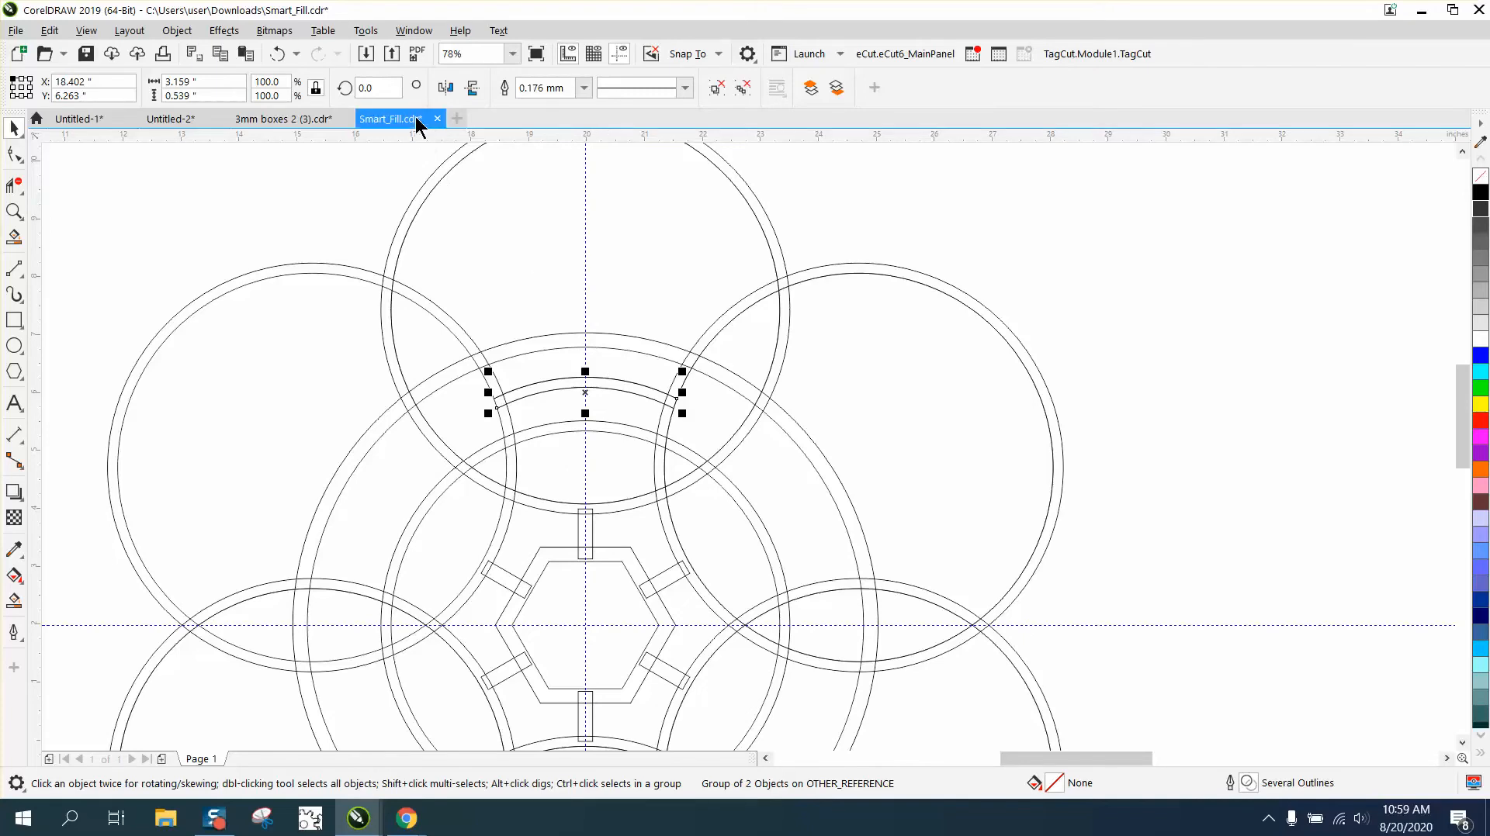
left_click(358, 89)
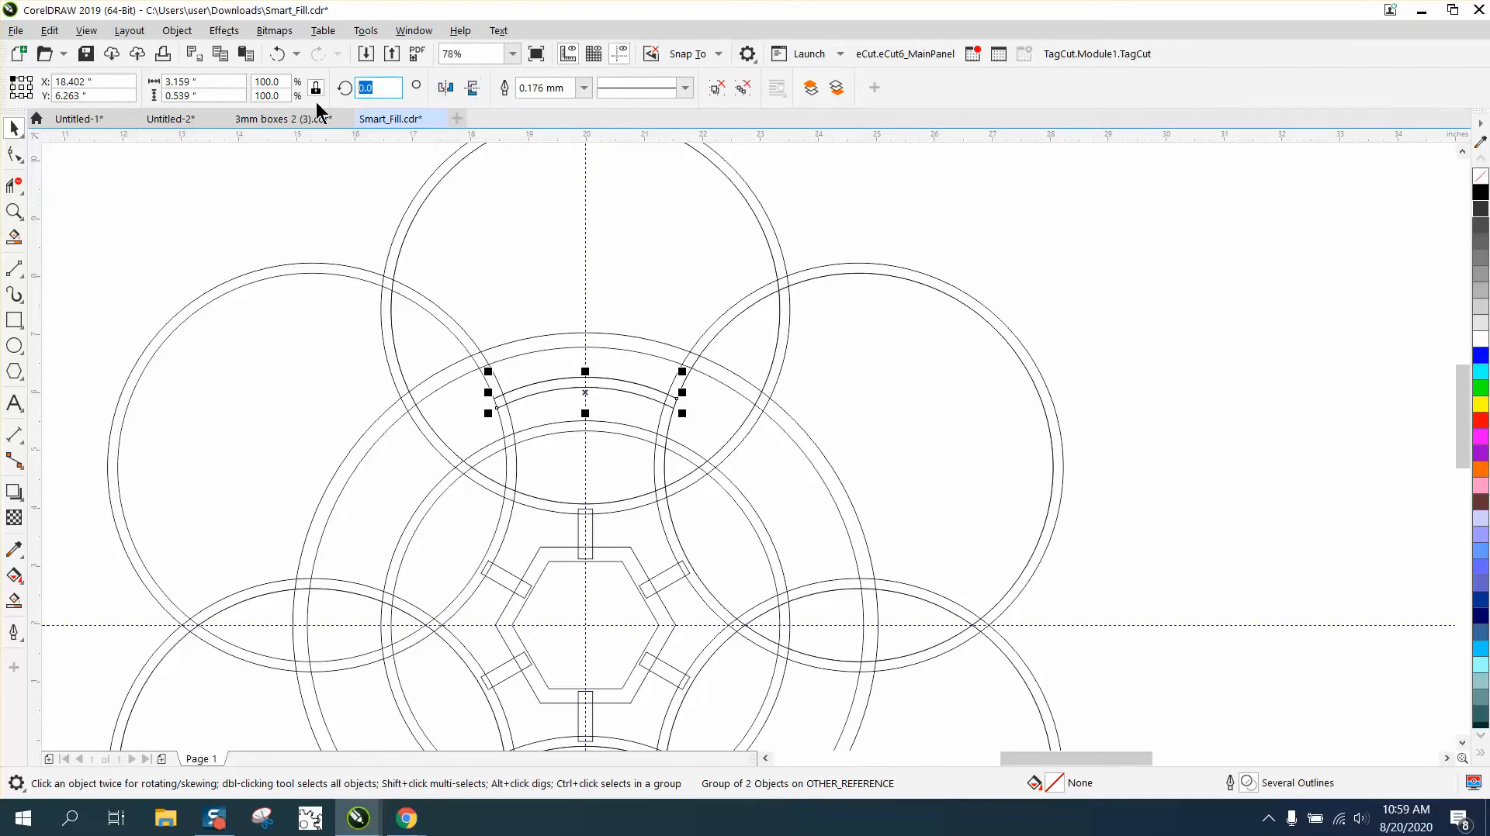
left_click(584, 376)
left_click_drag(684, 369, 575, 256)
right_click(575, 256)
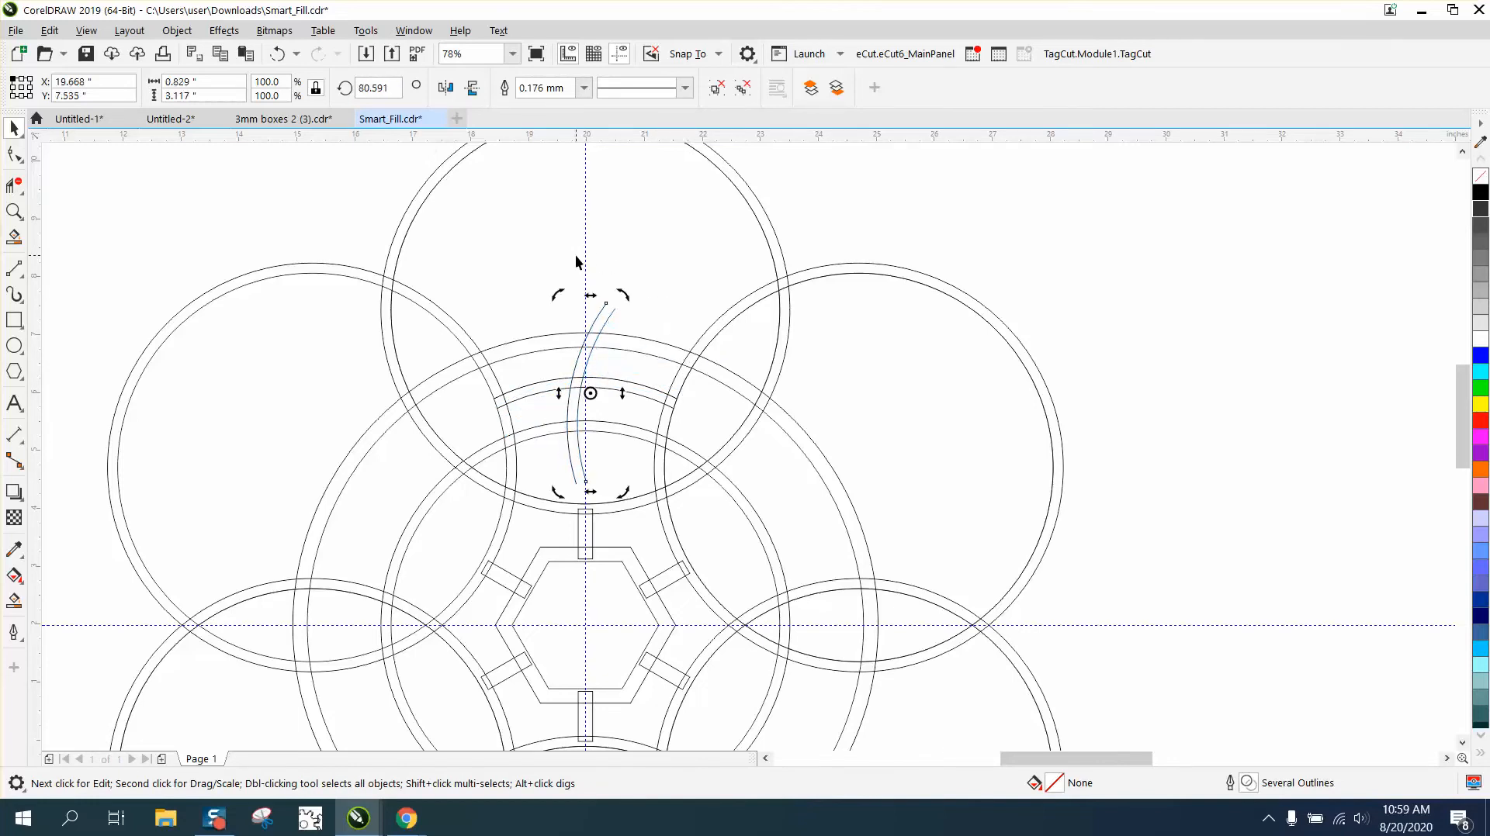
Step: Move the upright double-arc copy about 0.8 inch to the right and slightly down, off the vertical guideline
left_click(605, 284)
left_click_drag(603, 326, 650, 334)
left_click(650, 333)
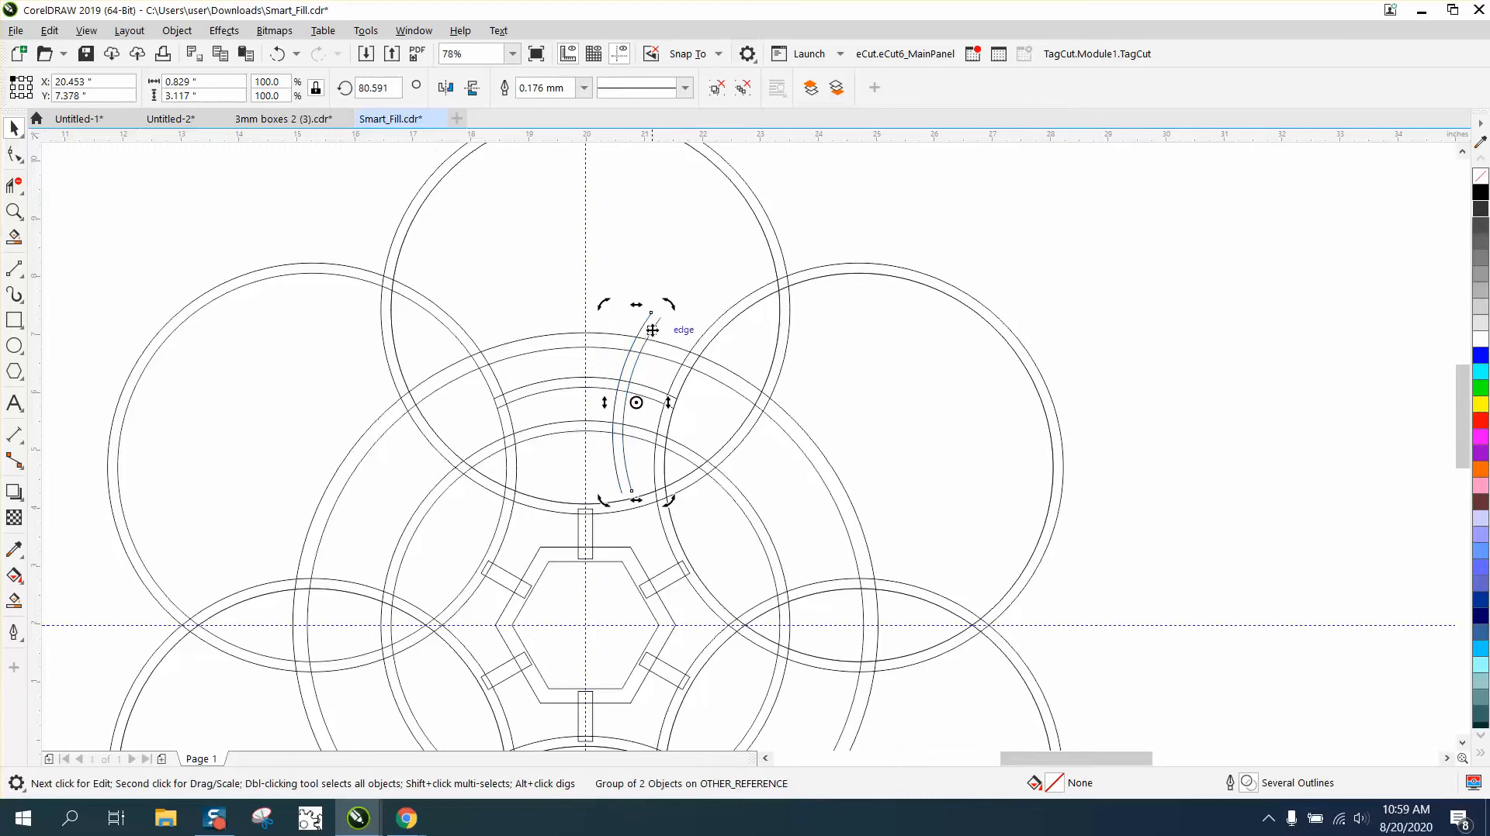
left_click(682, 316)
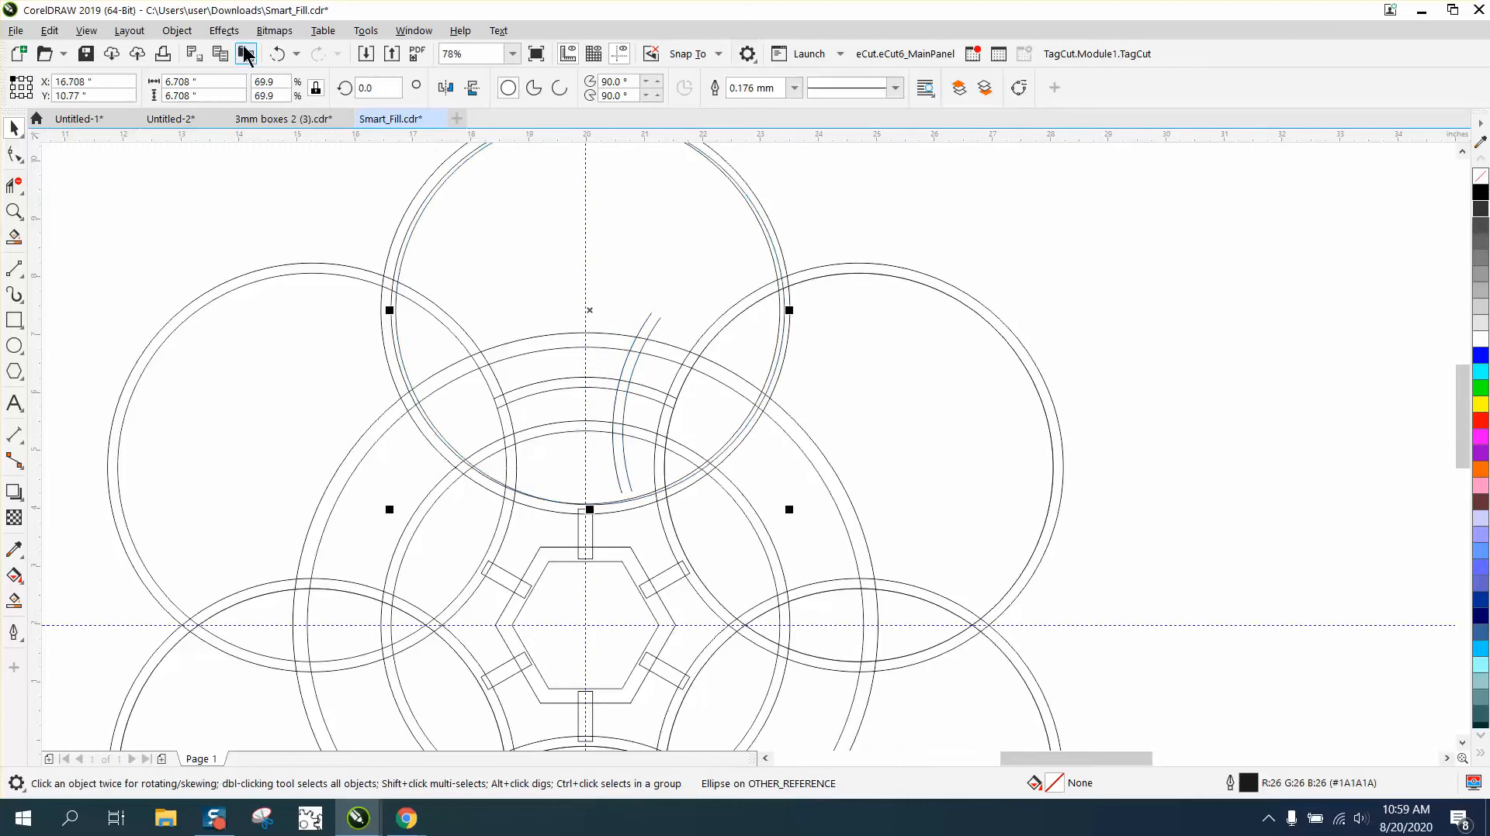
left_click(277, 54)
left_click(924, 210)
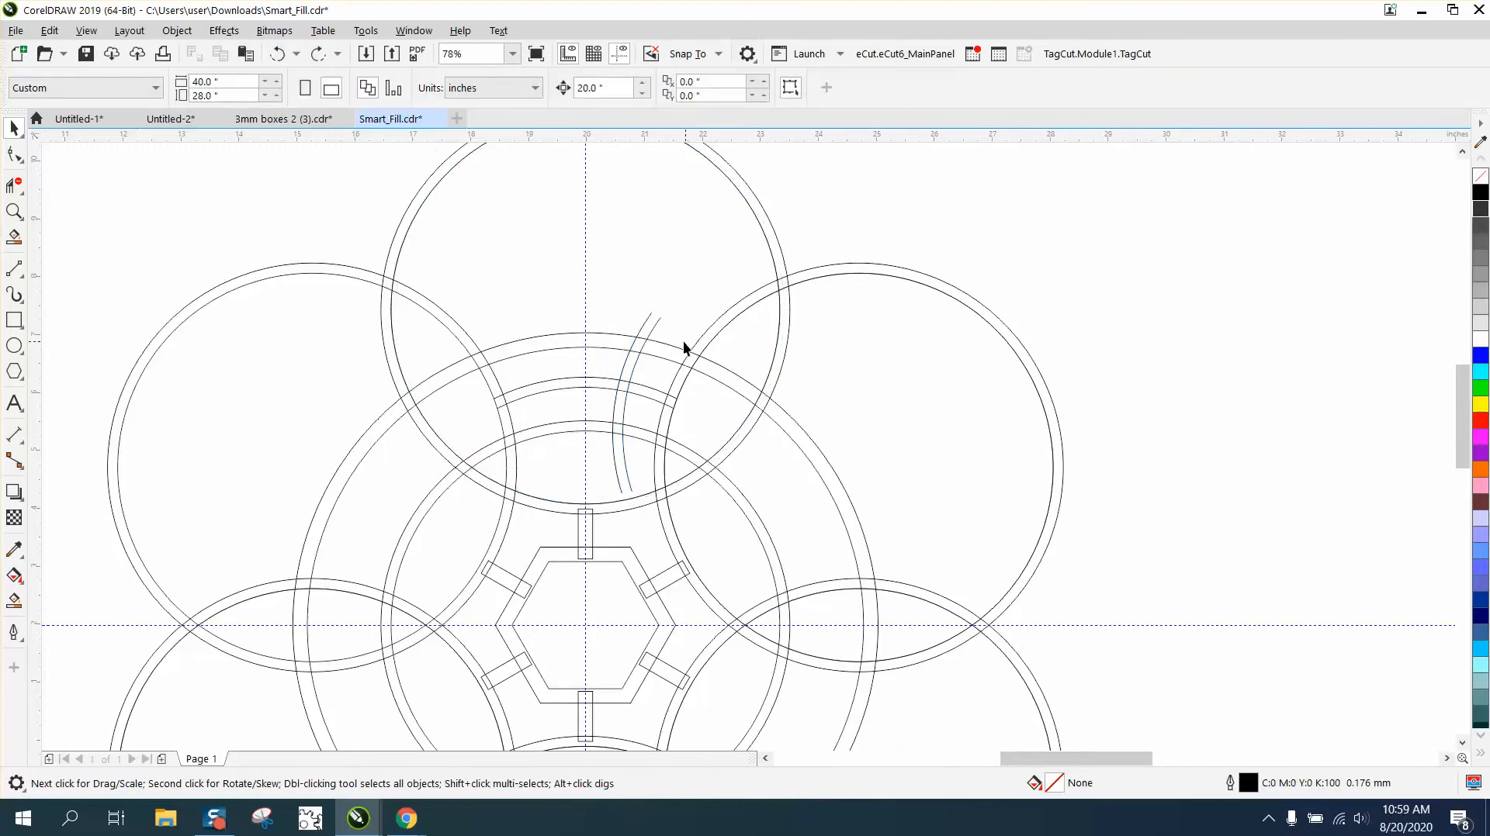
Step: Adjust the upright double arc's position slightly and tilt it to a rotation of about 76.9 degrees
left_click(654, 319)
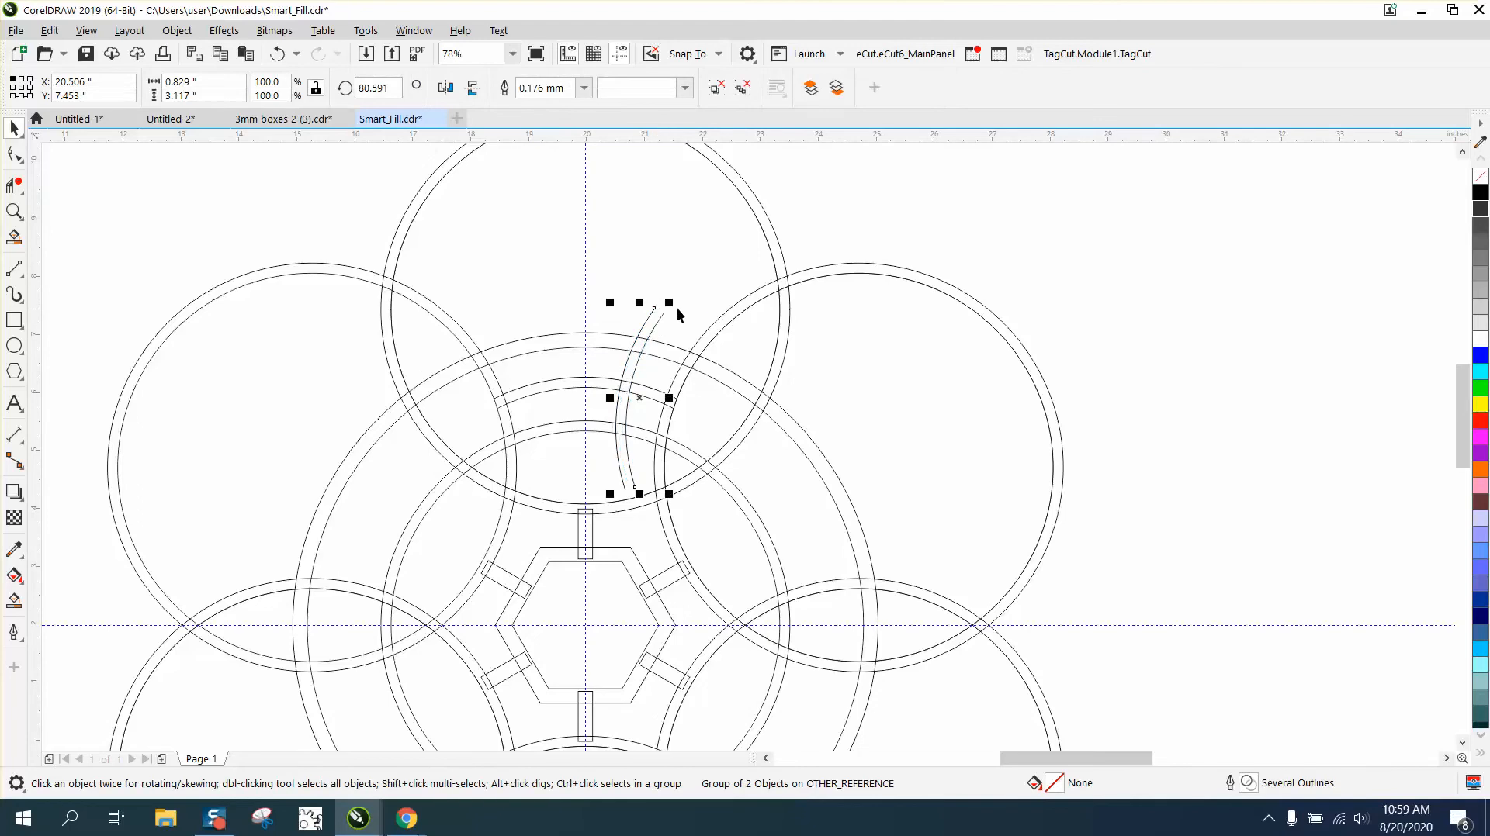
left_click(636, 397)
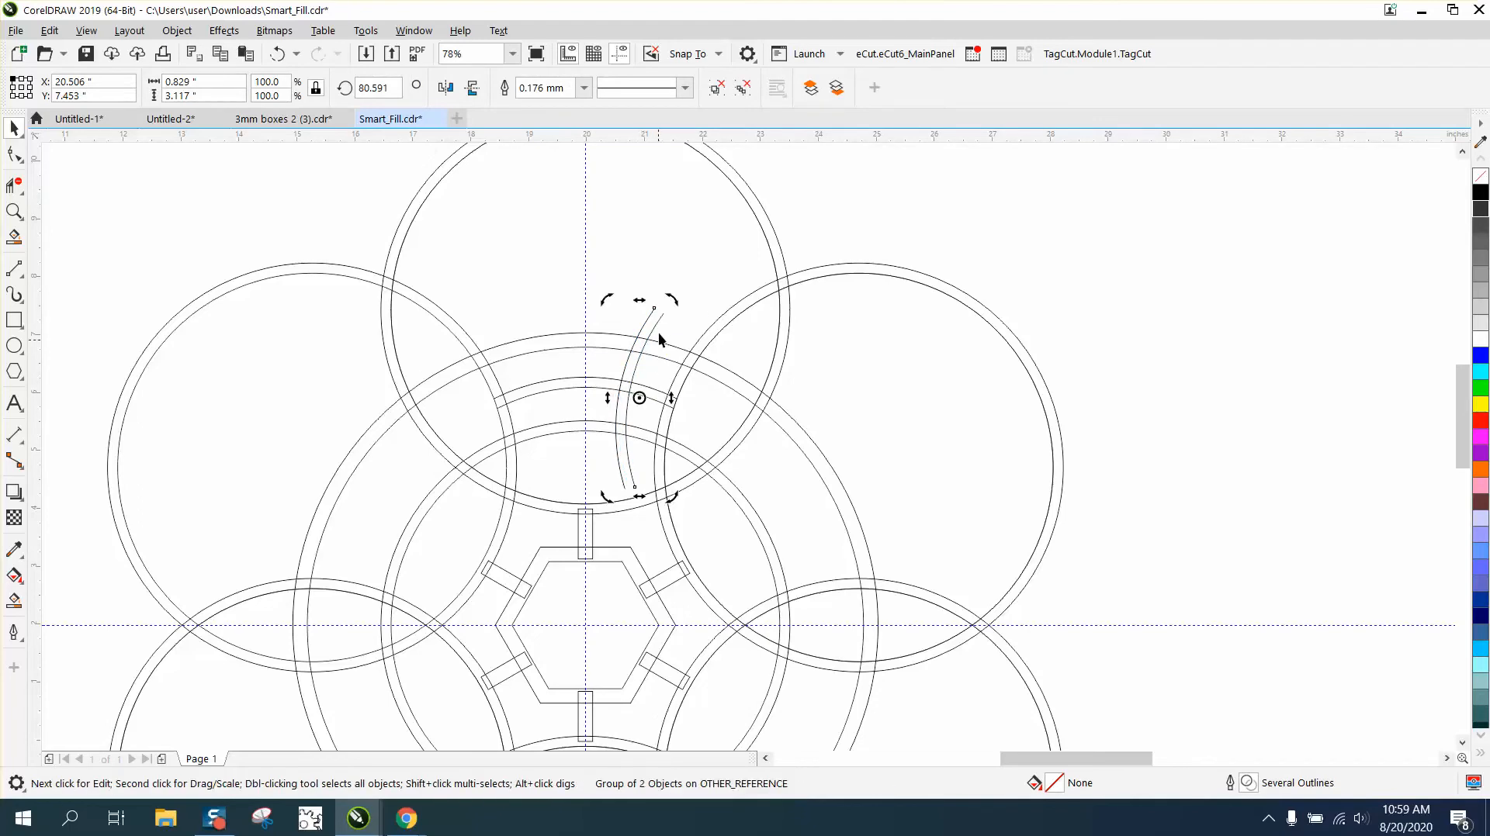
left_click_drag(672, 295, 679, 297)
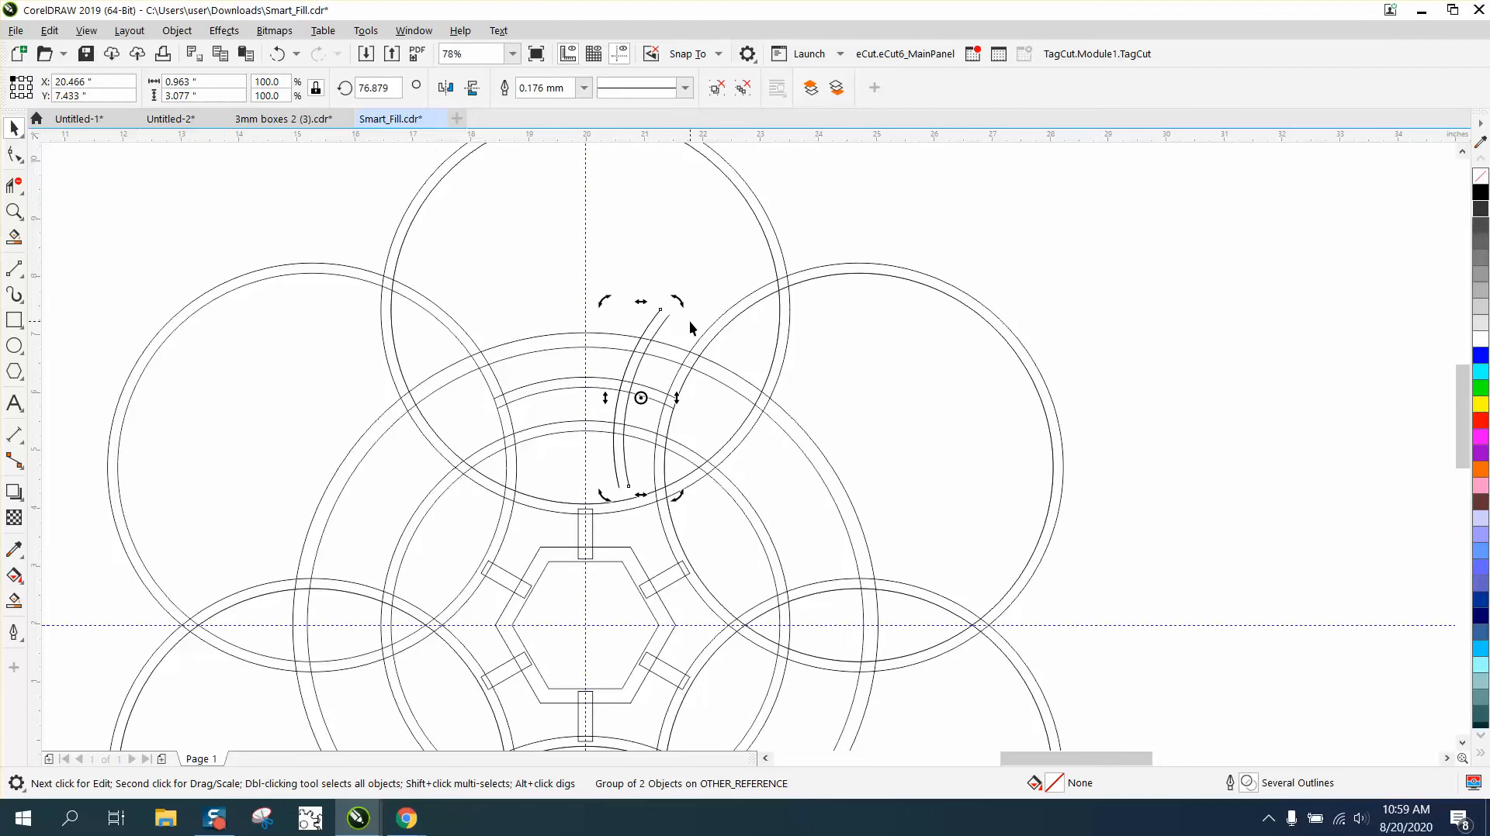
Step: Mirror a copy of the upright double arc horizontally and move it about 1 inch left, across the guideline from the original
left_click(444, 87)
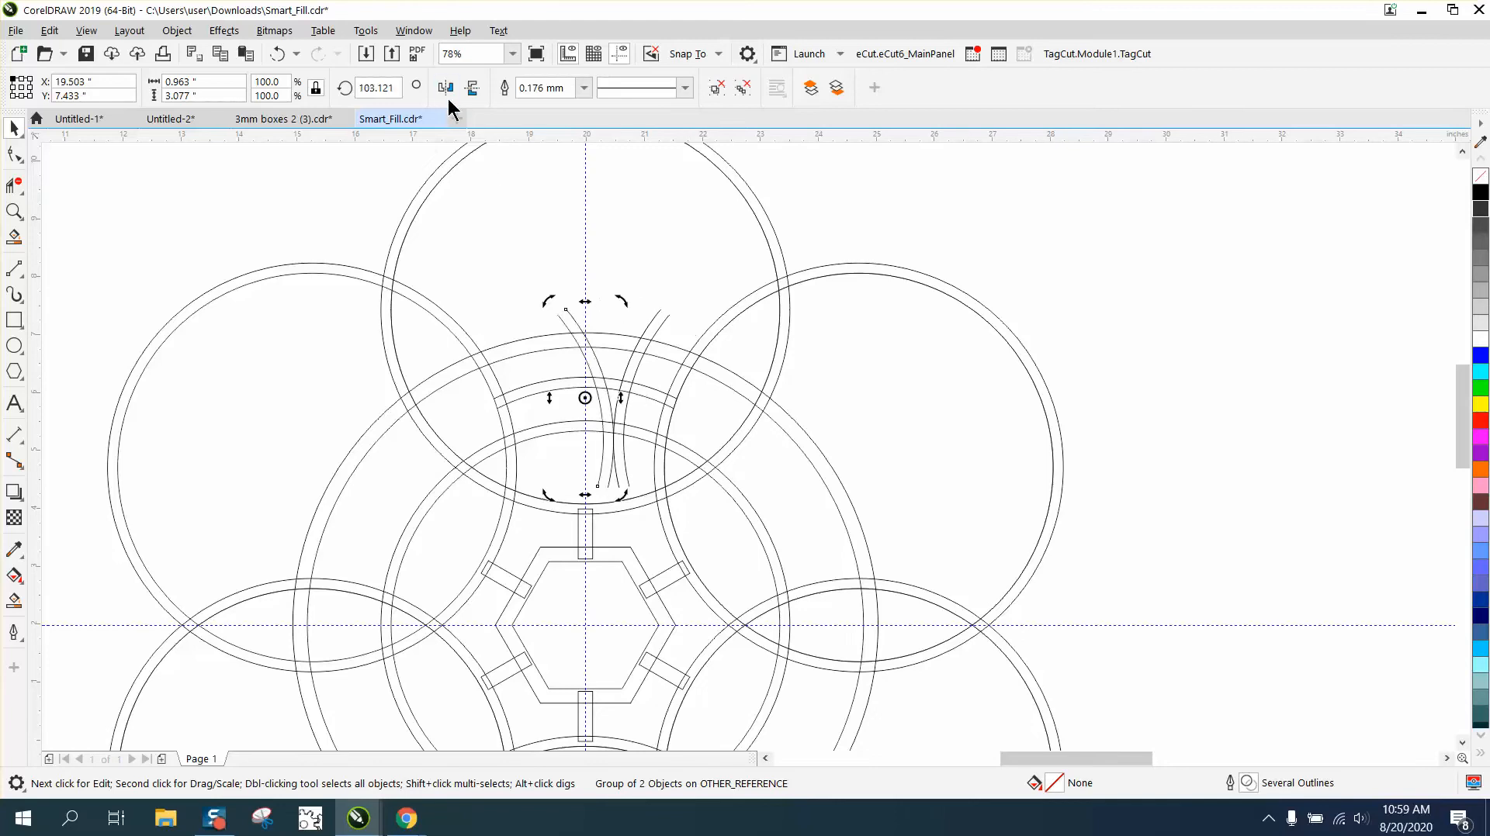
left_click(599, 412)
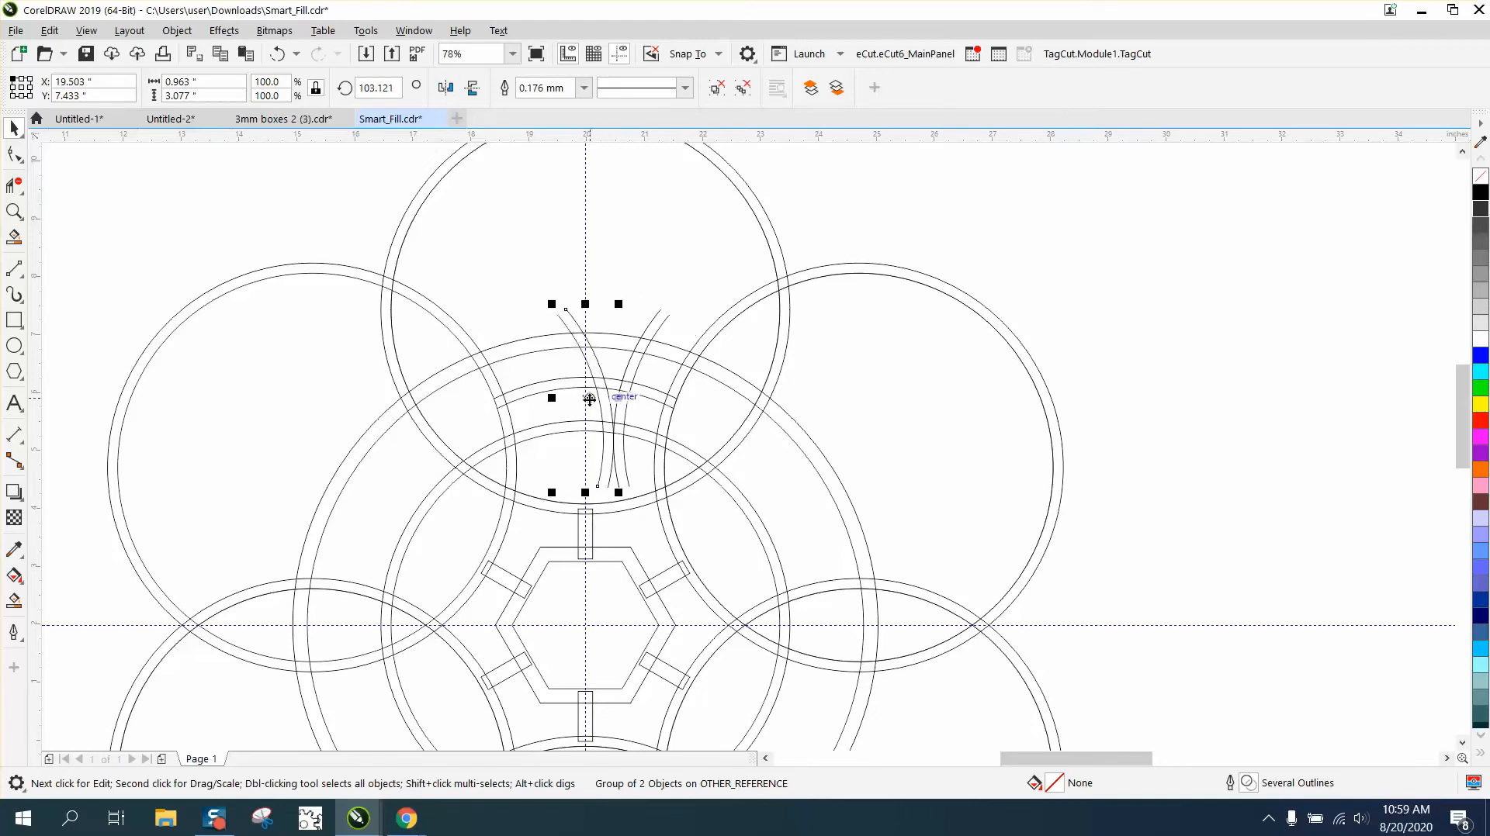
left_click_drag(593, 401, 532, 398)
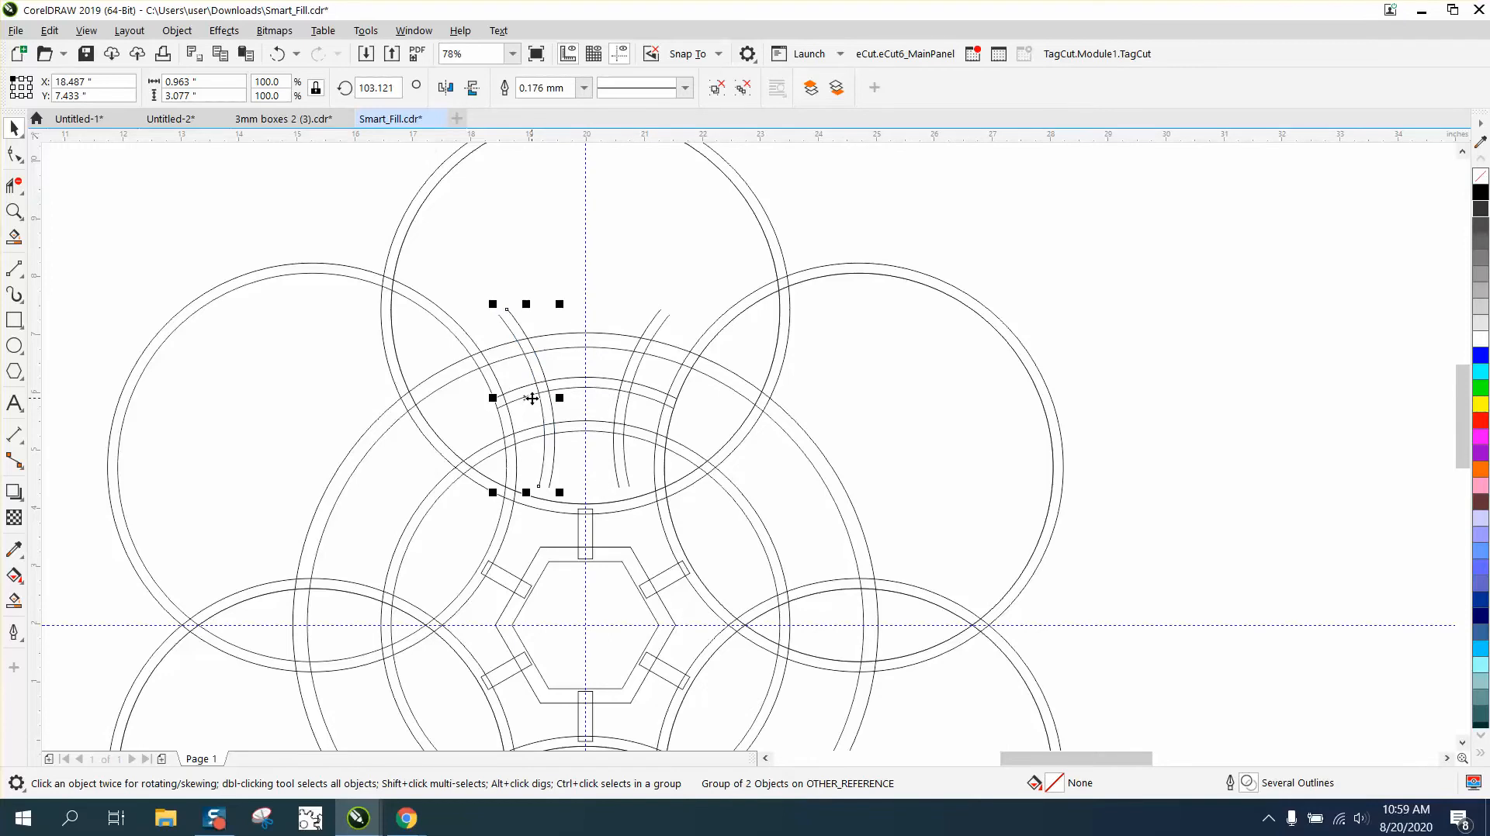
Step: Delete the left upright pair's segments between the short arc and inner ring, the right pair's upper middle segments, and most segments below the inner ring
left_click(14, 184)
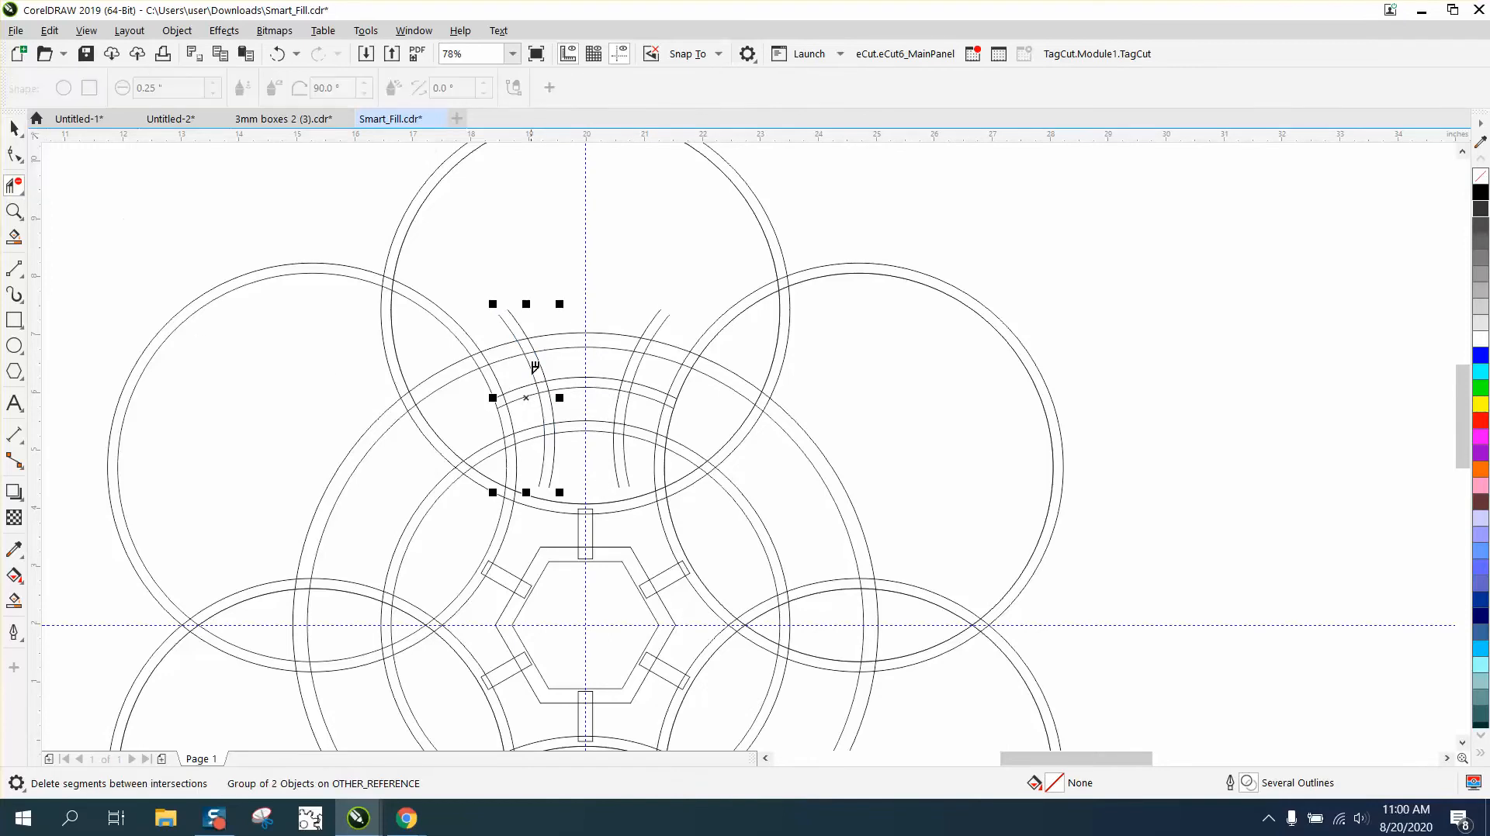
left_click(545, 409)
left_click(634, 361)
left_click_drag(547, 450, 630, 458)
left_click(512, 310)
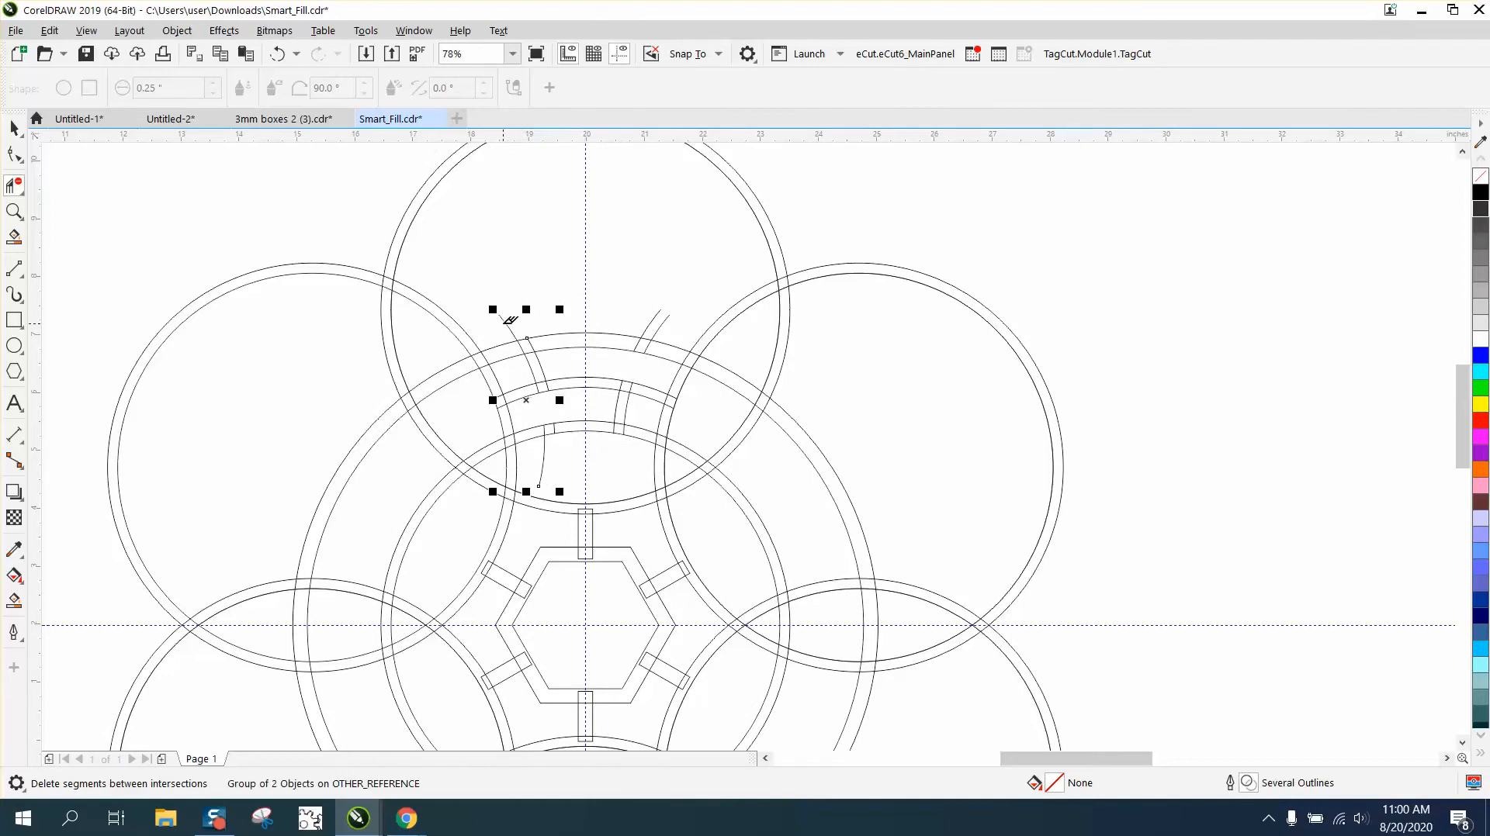
left_click(503, 318)
left_click_drag(640, 320, 668, 321)
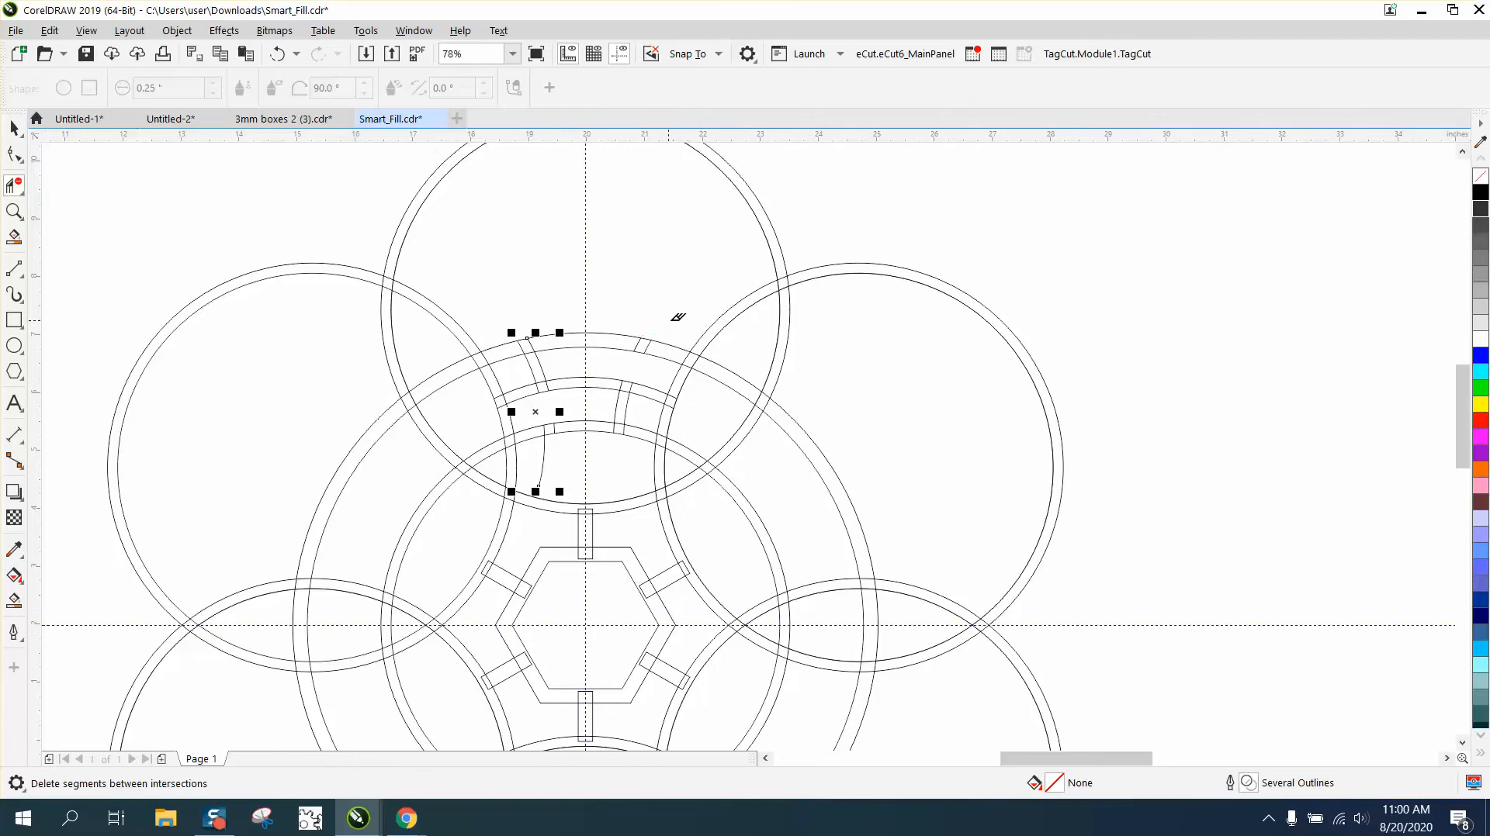
left_click(277, 51)
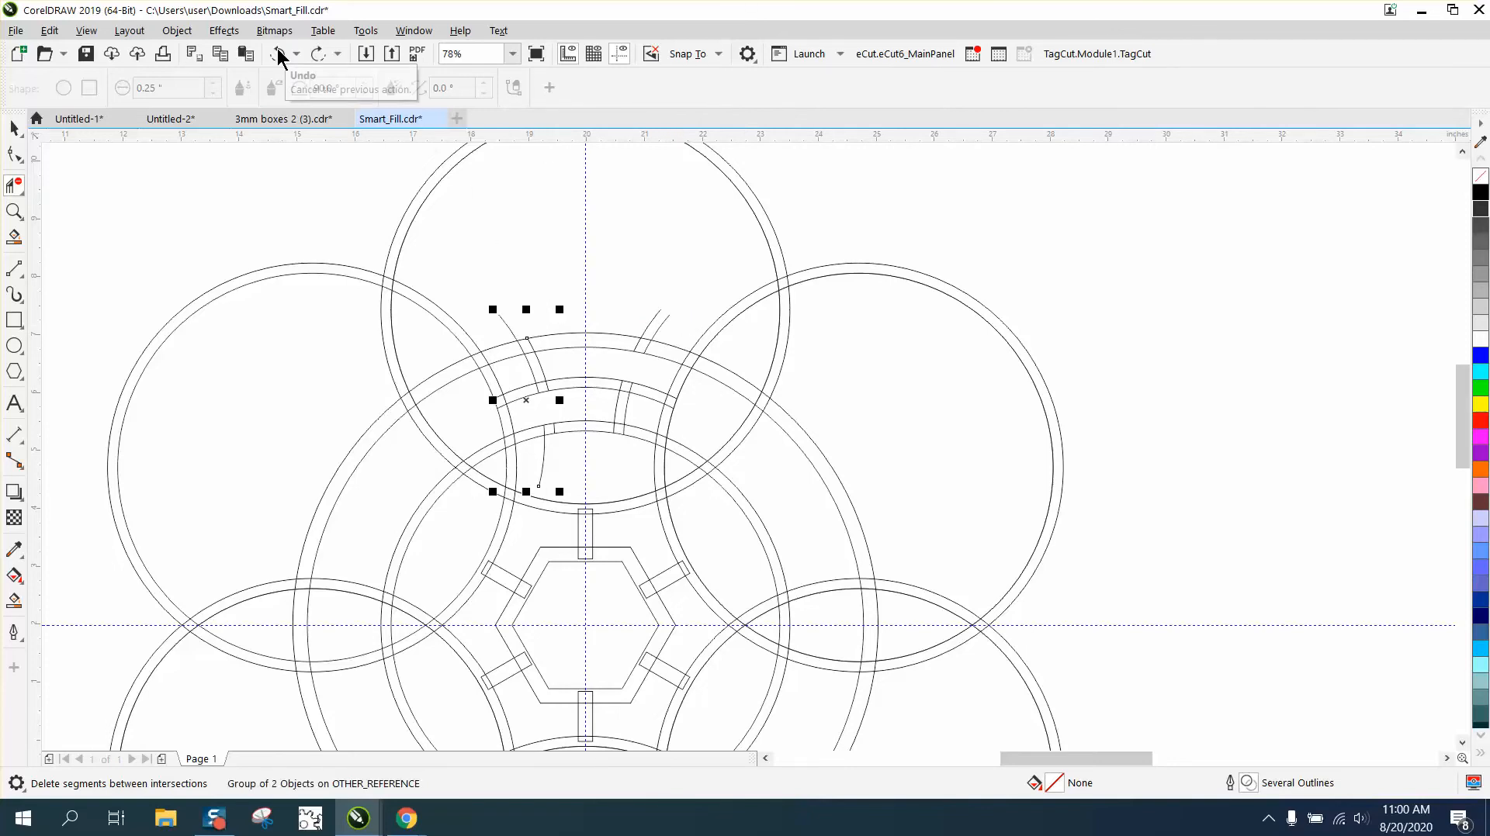
Step: Delete the left upright's remaining line below the inner ring and both pairs' ends above the outer ring
left_click(542, 443)
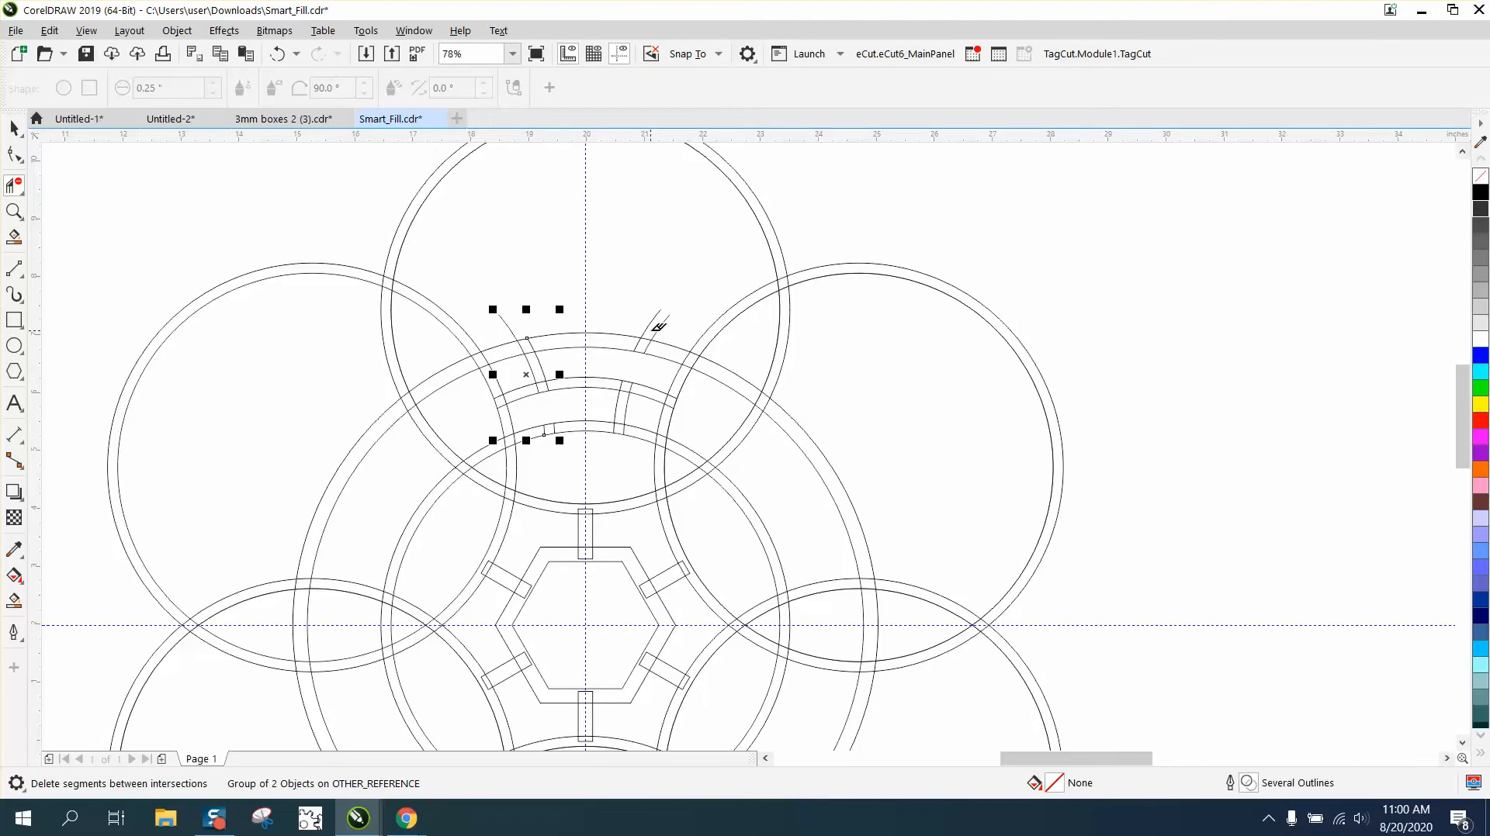
left_click(658, 325)
left_click(505, 315)
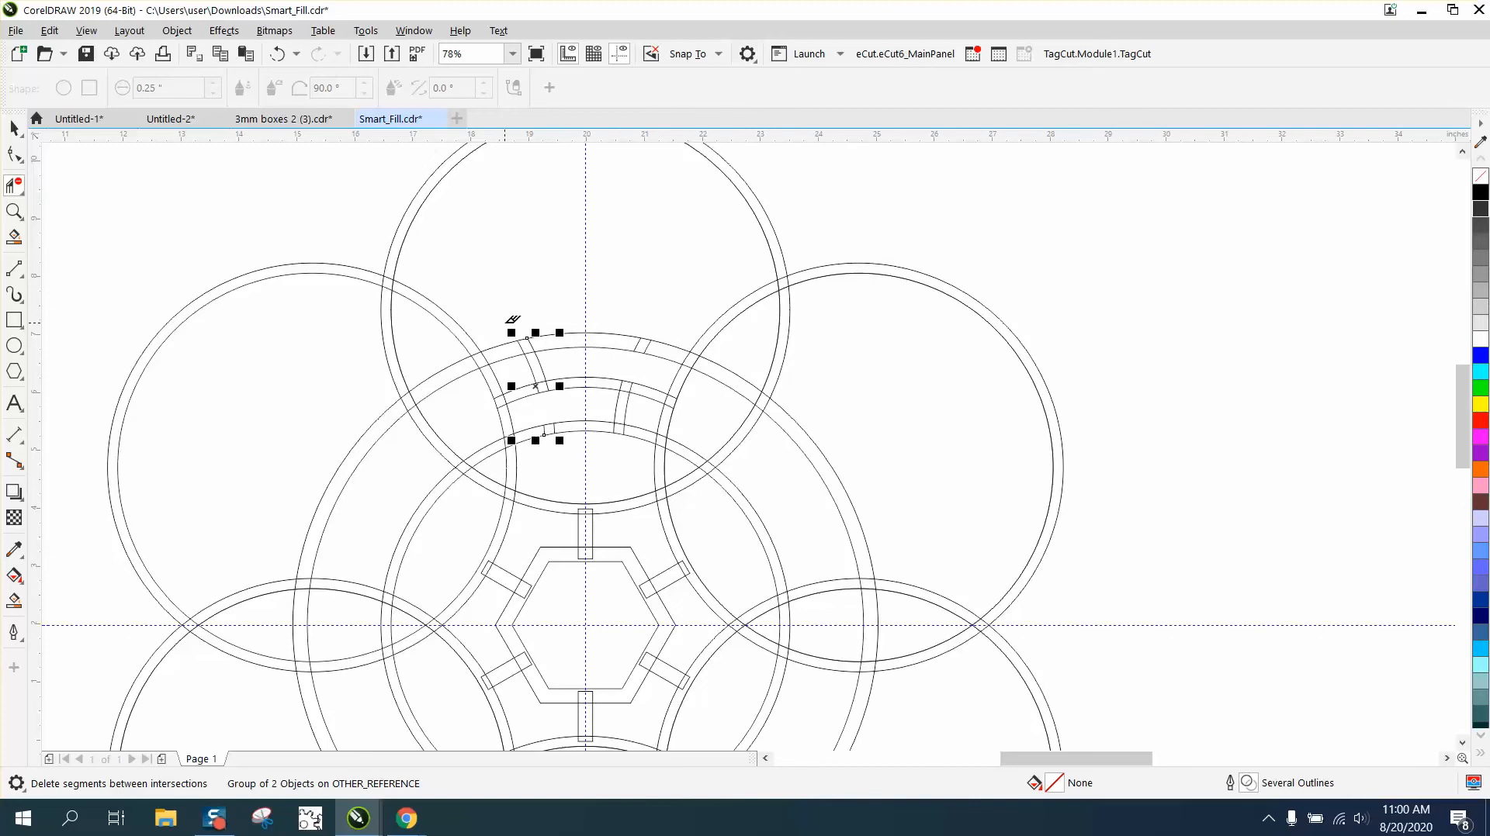
Step: Select the short double arc with both trimmed uprights and move them 20 inches right, outside the pattern
scroll(505, 316, "down", 4)
left_click(14, 211)
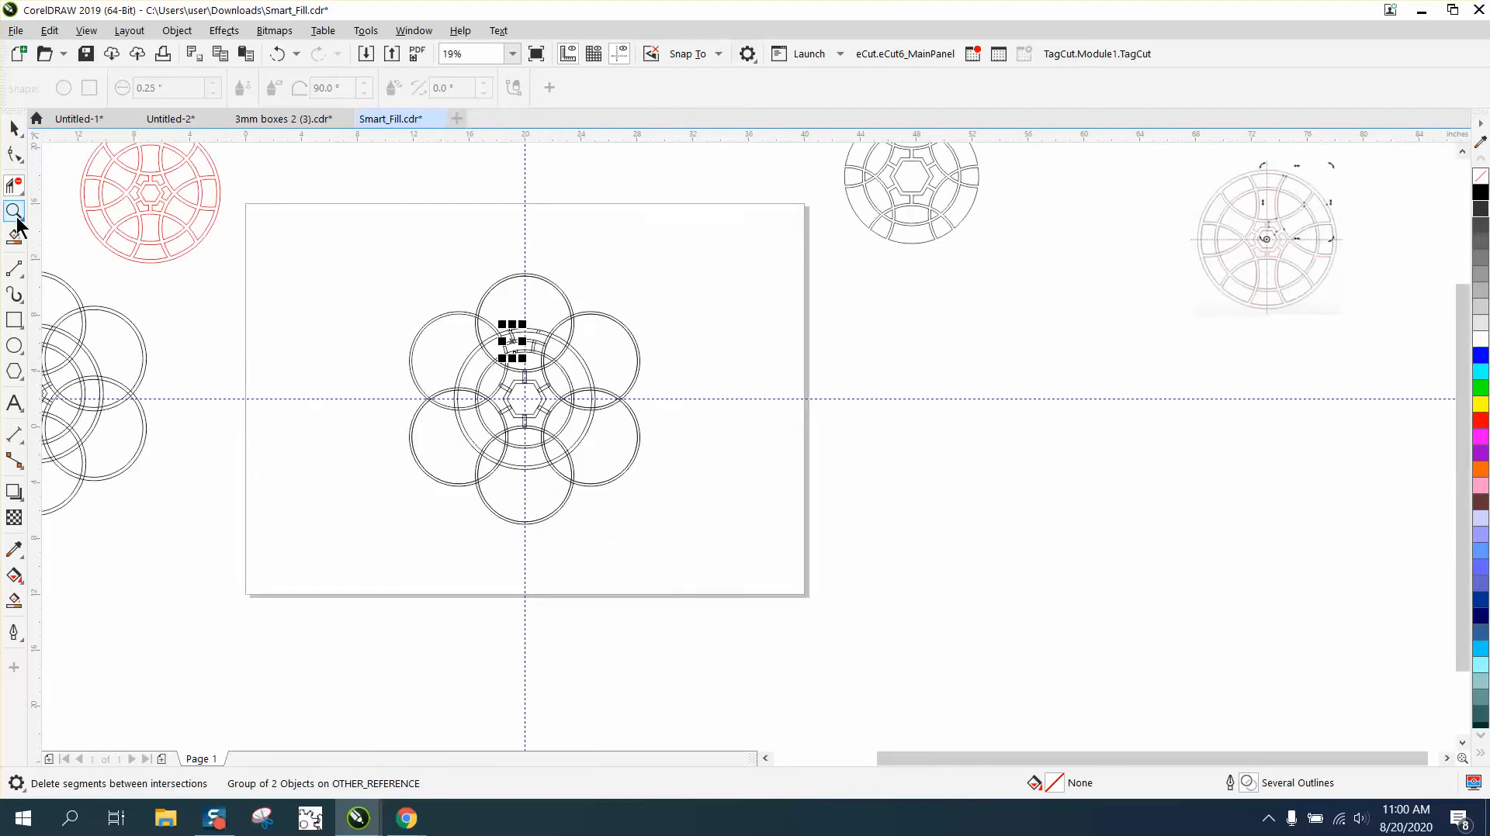
left_click(602, 388)
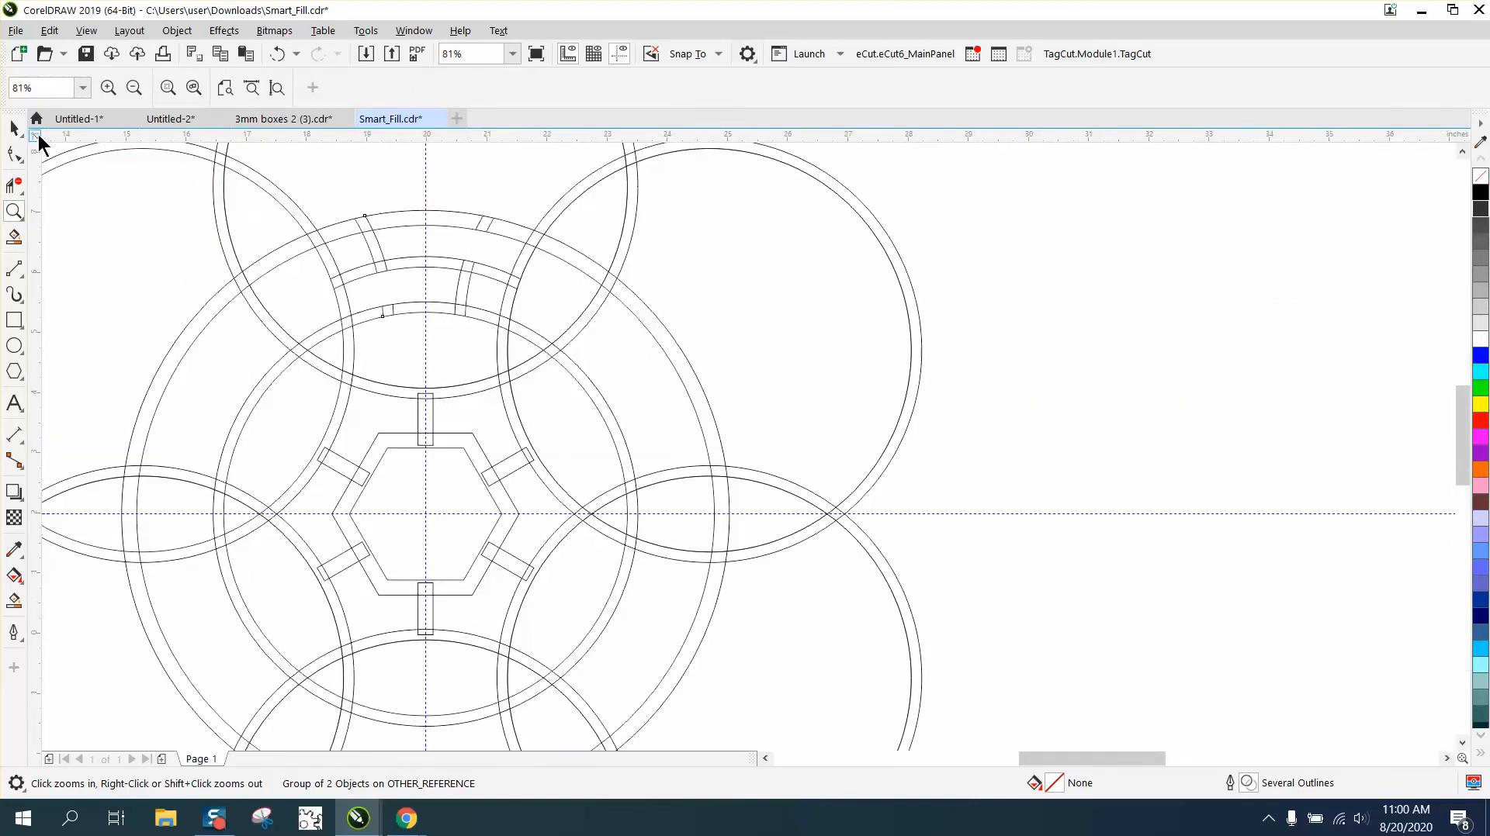
left_click(14, 128)
scroll(203, 223, "down", 2)
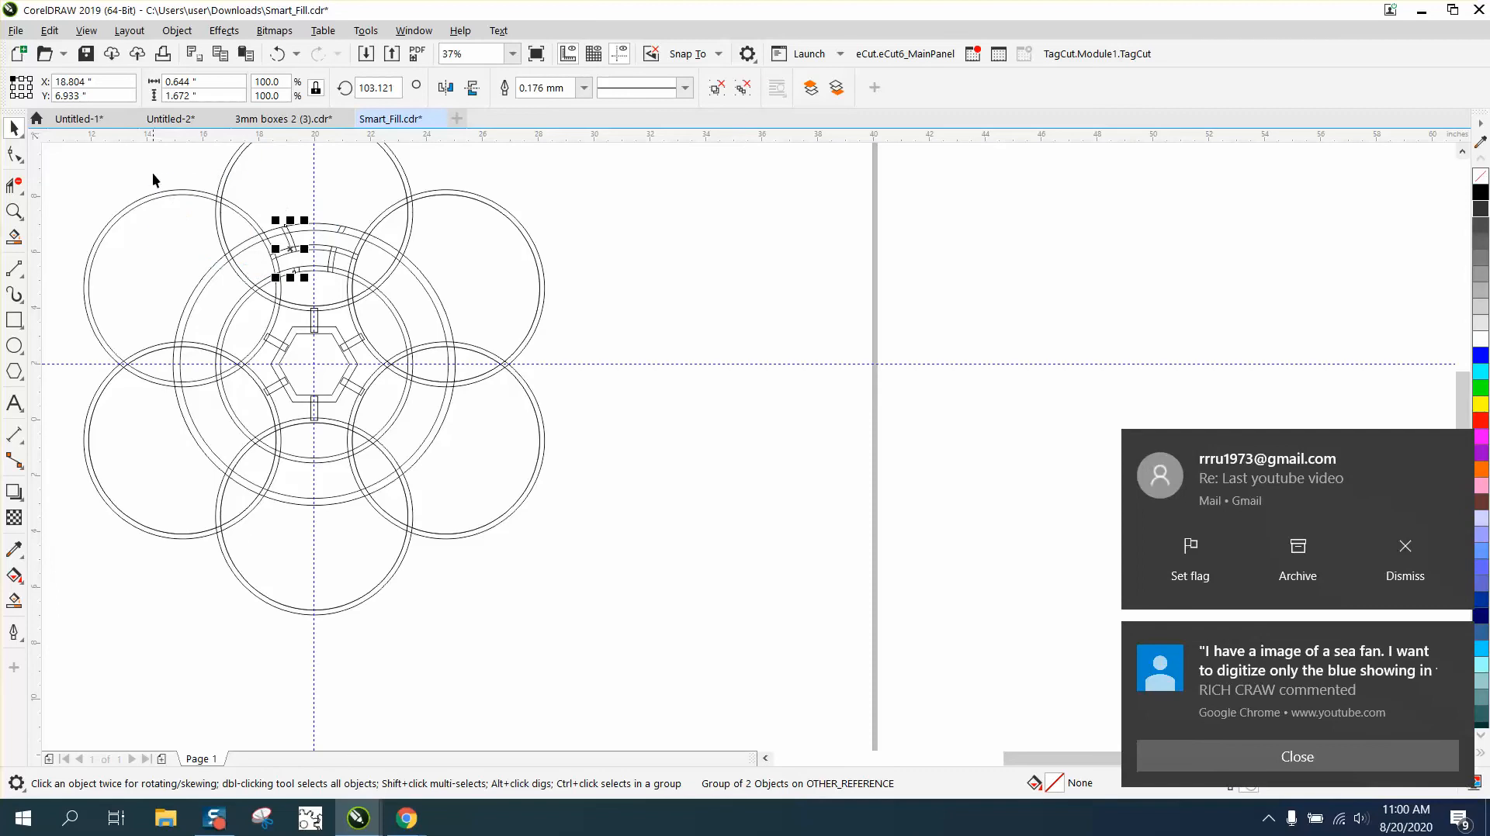
left_click_drag(153, 180, 366, 282)
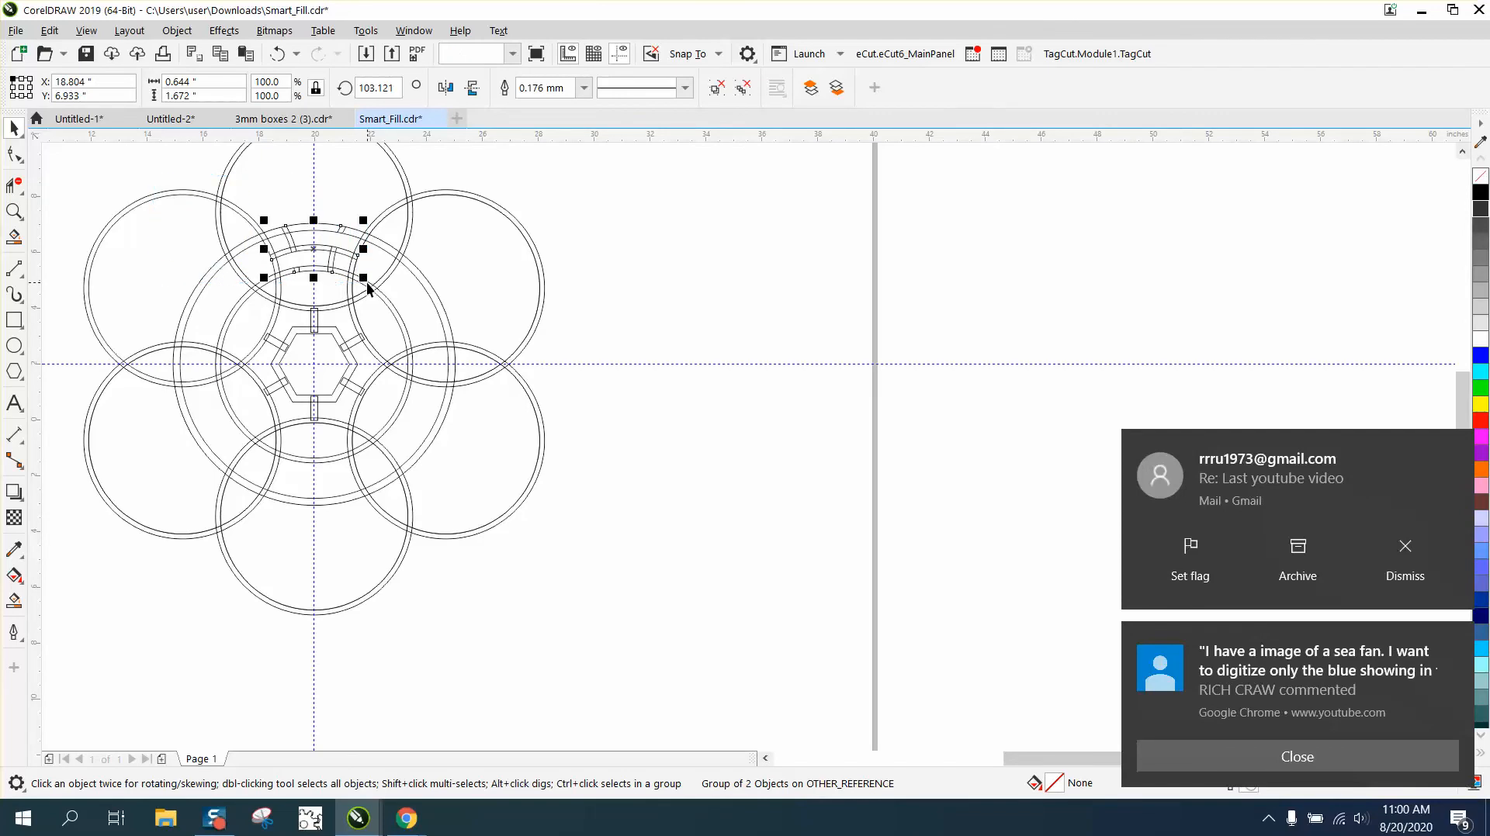
key("shift+Right")
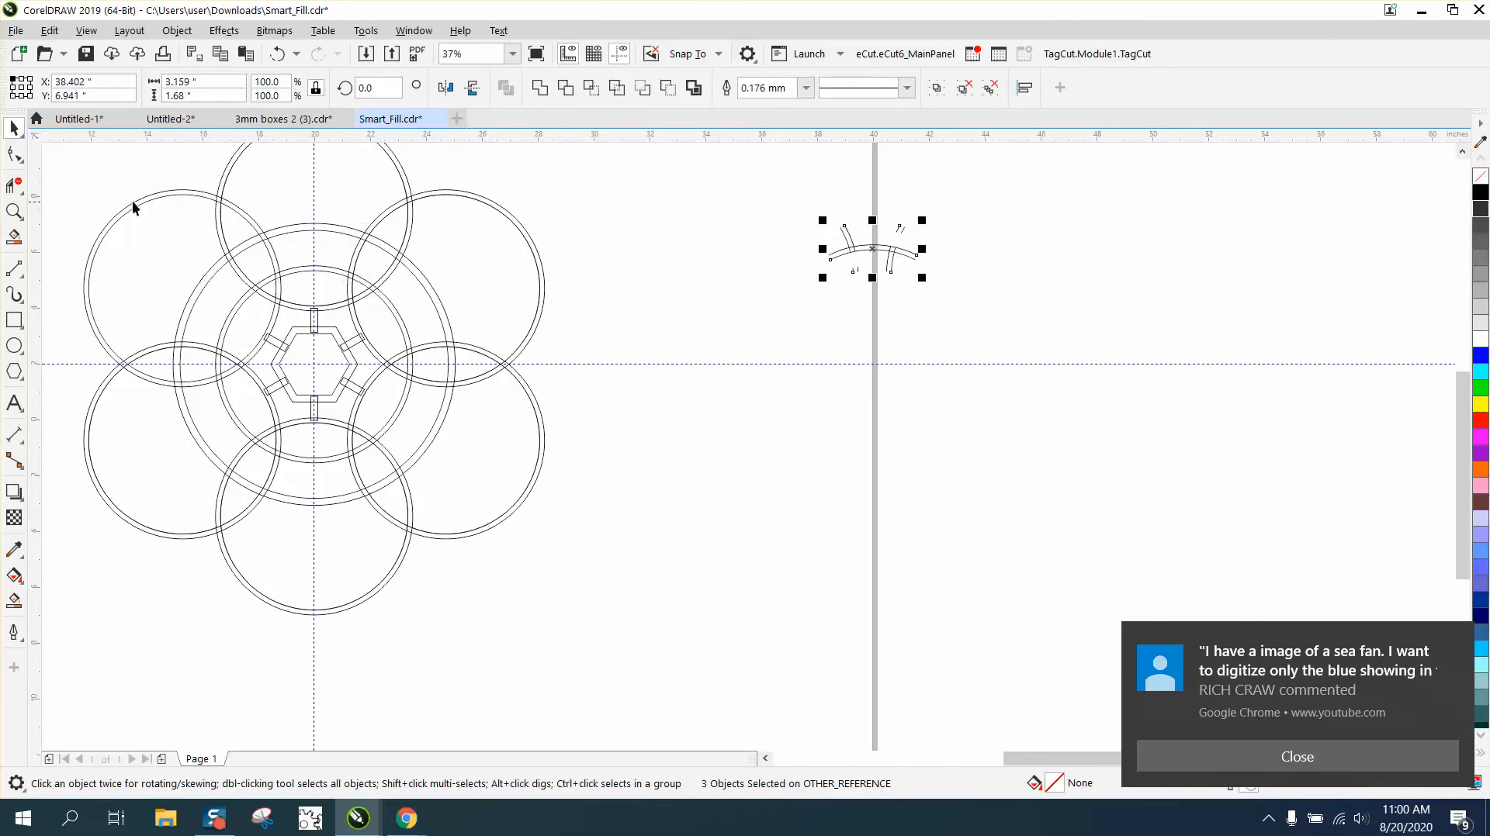
Step: Delete the detached short line stubs above and below the double arc, keeping only the two attached uprights
left_click(14, 212)
left_click_drag(823, 212, 991, 342)
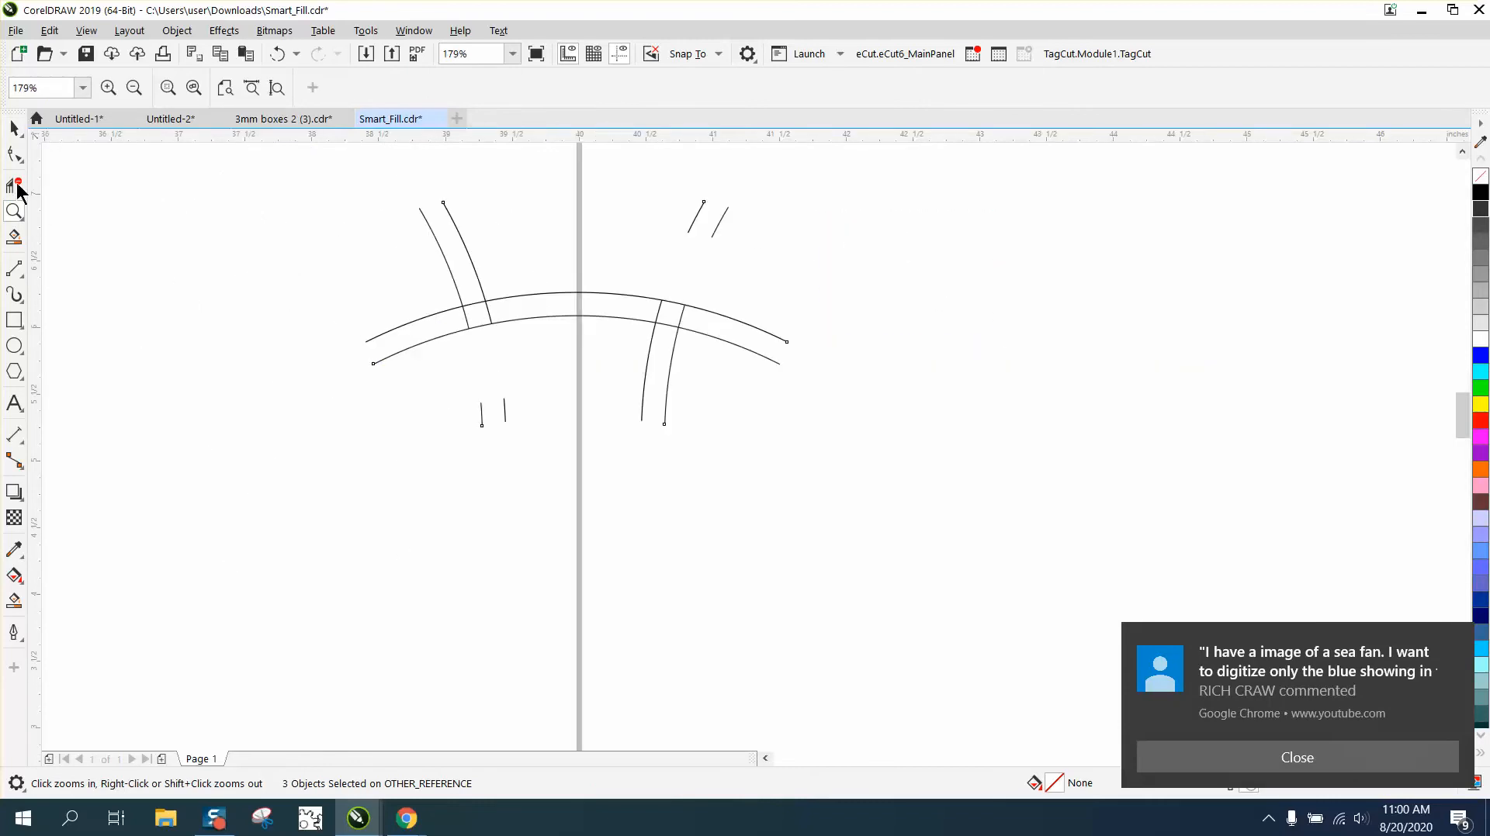
left_click(16, 187)
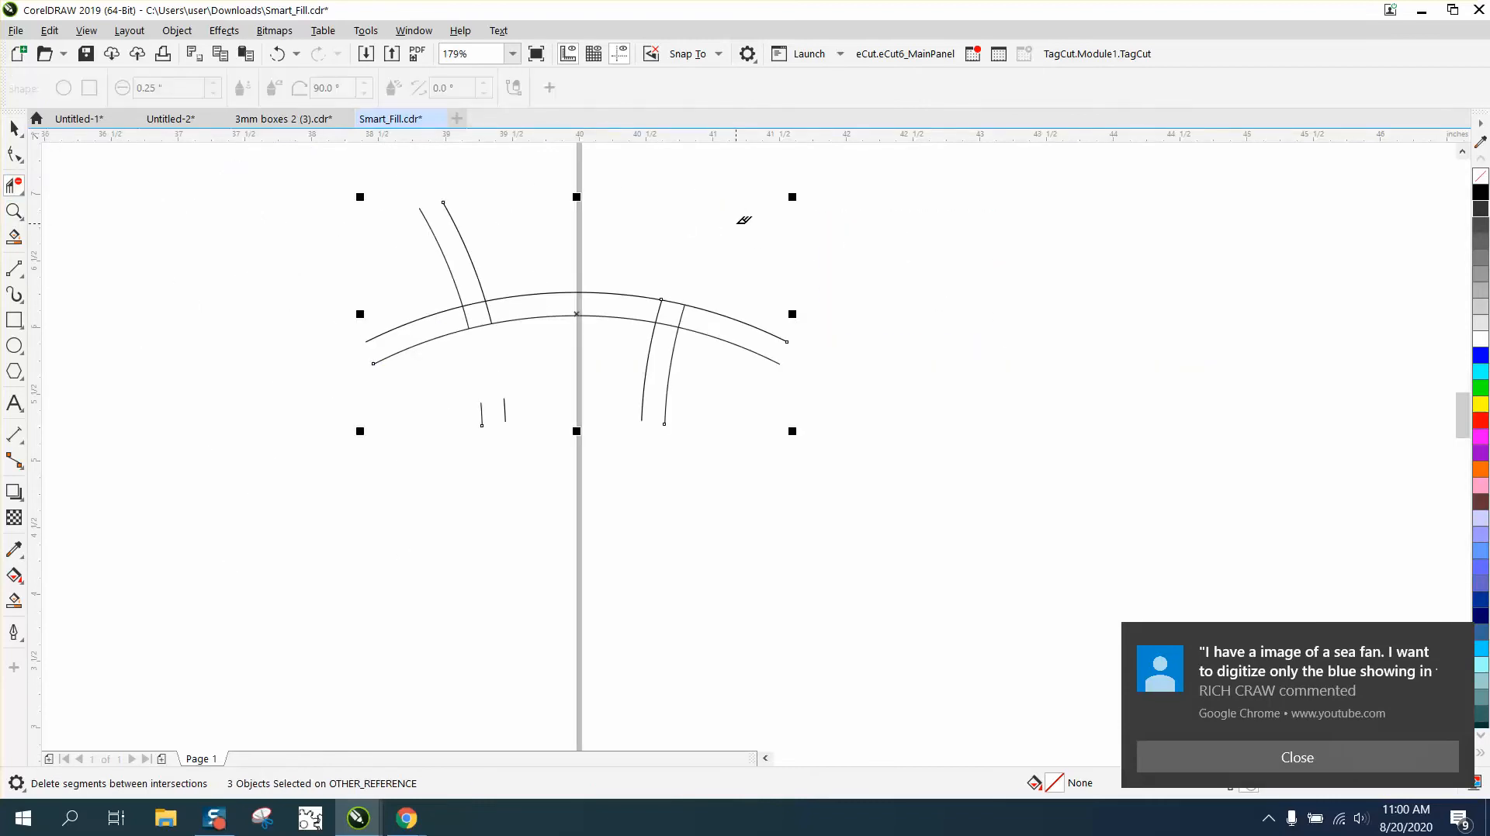
left_click_drag(456, 398, 538, 423)
scroll(485, 416, "down", 2)
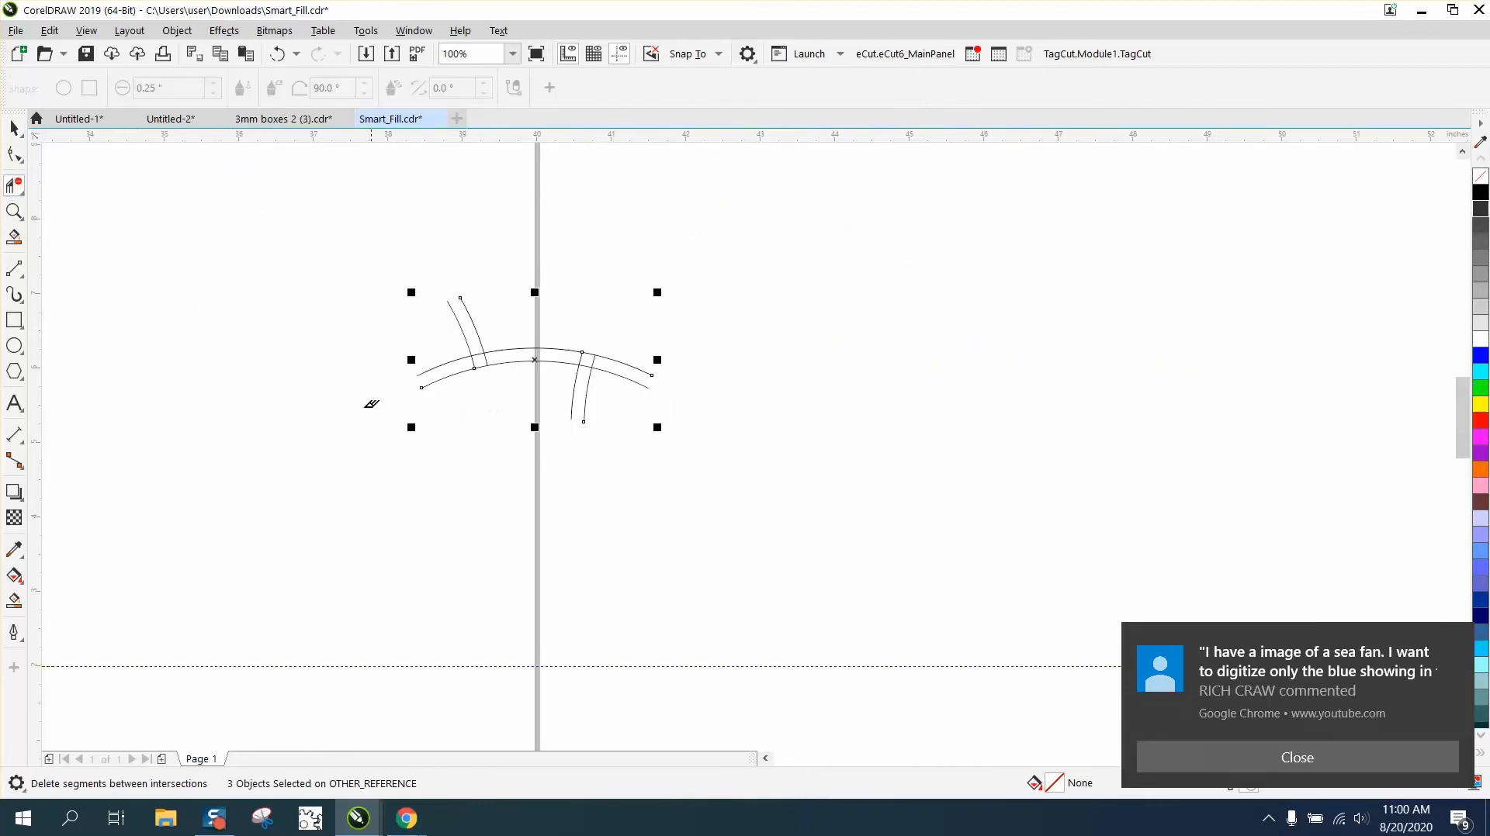
Step: Select the double arc and its two attached uprights and group them together
left_click(14, 128)
left_click_drag(353, 257, 796, 521)
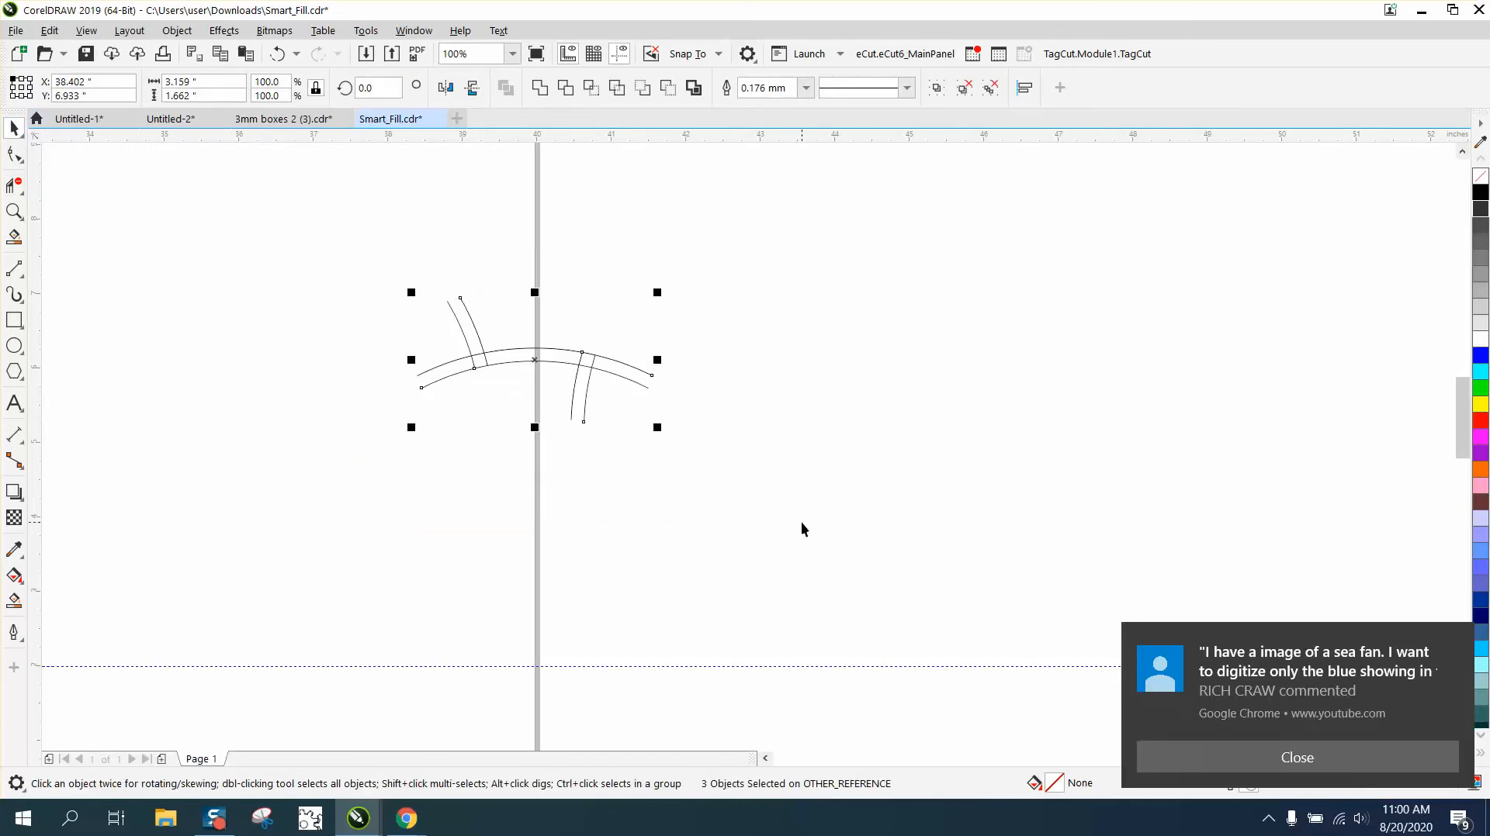
key("ctrl+g")
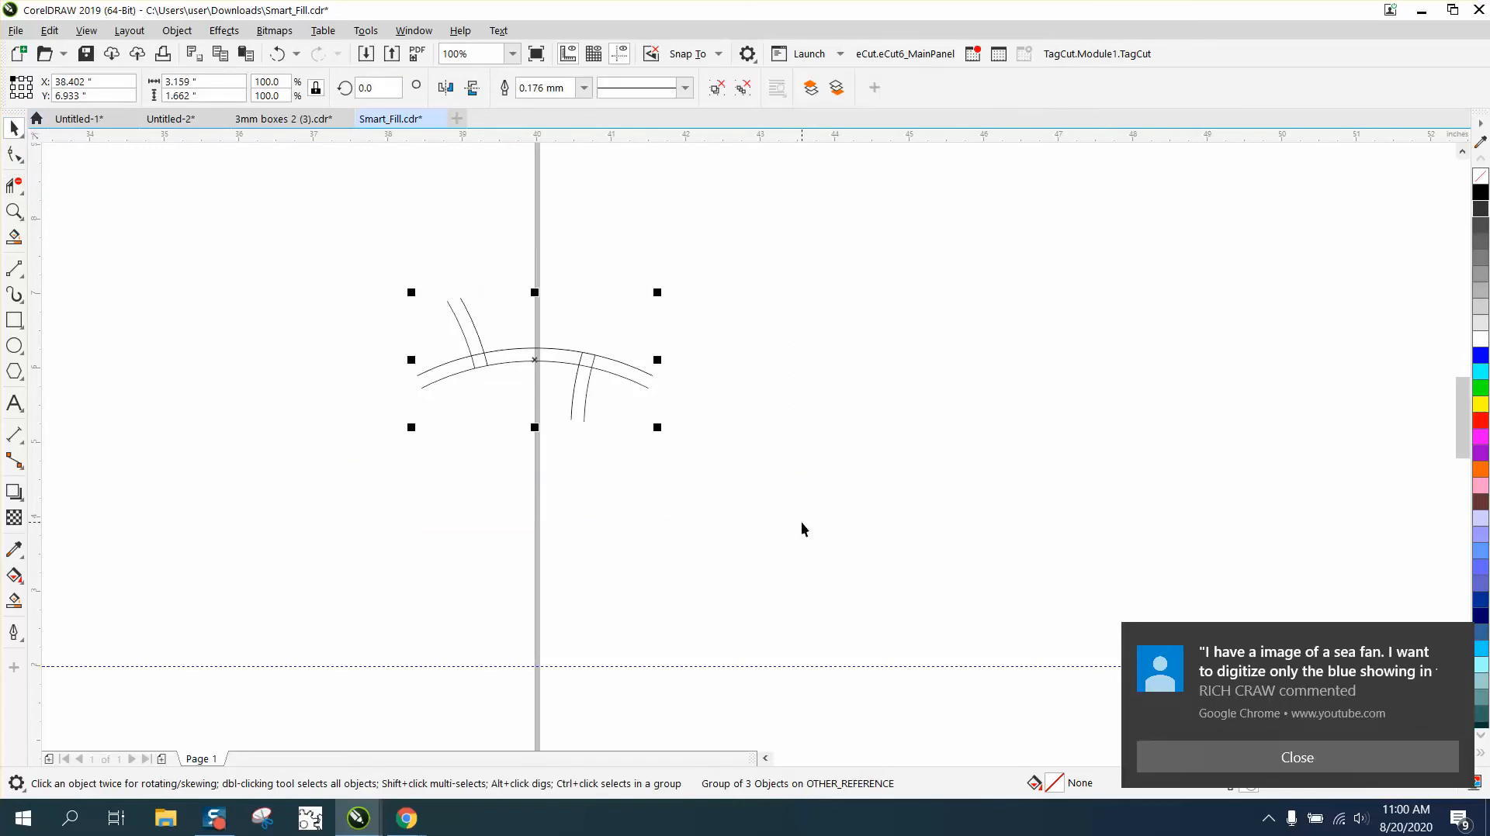
Step: Dismiss the desktop notifications and move the grouped arc piece 20 inches left, back into the pattern
scroll(801, 522, "down", 1)
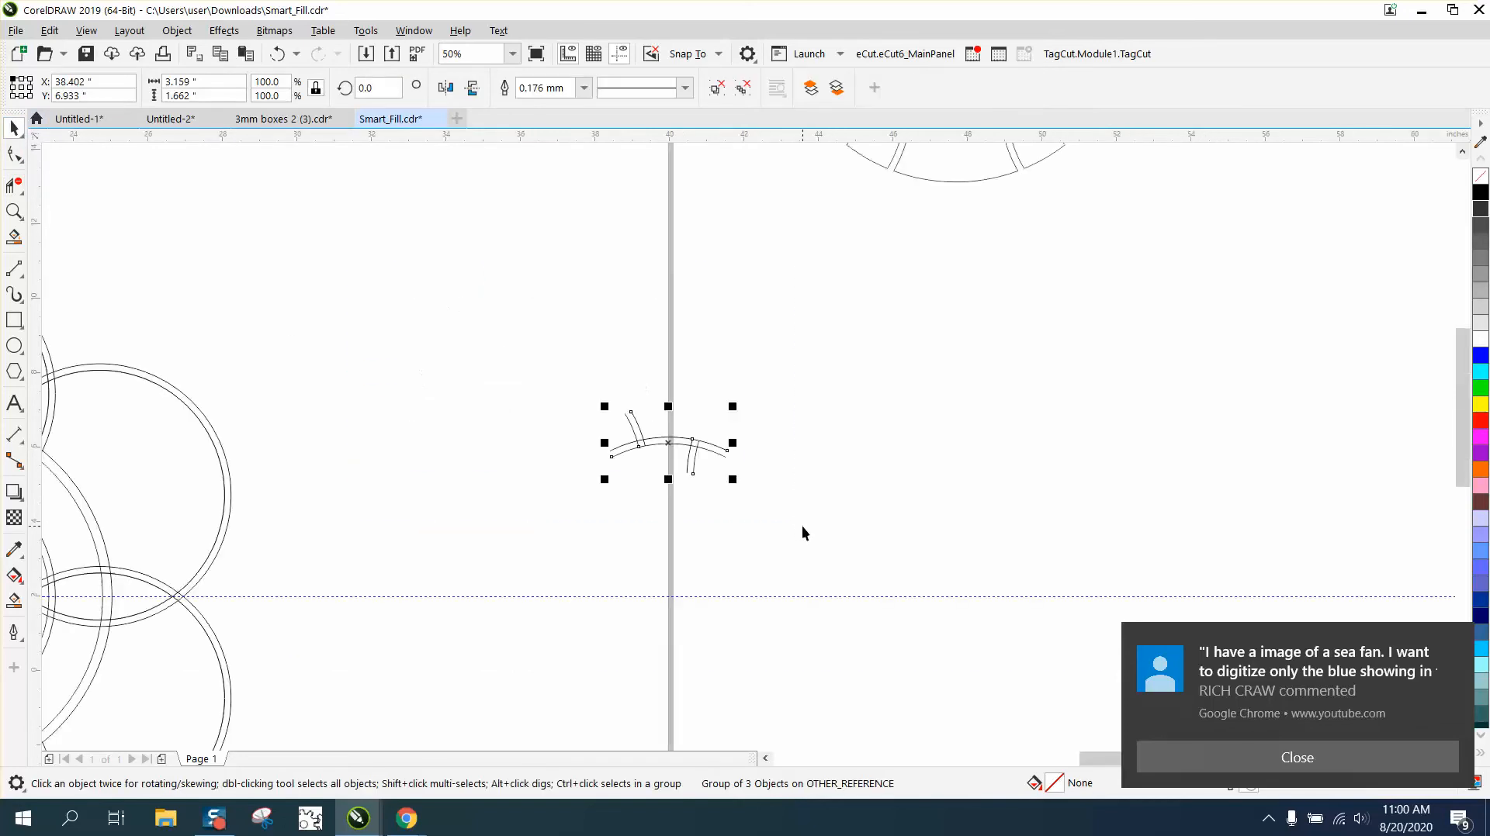
left_click(1327, 752)
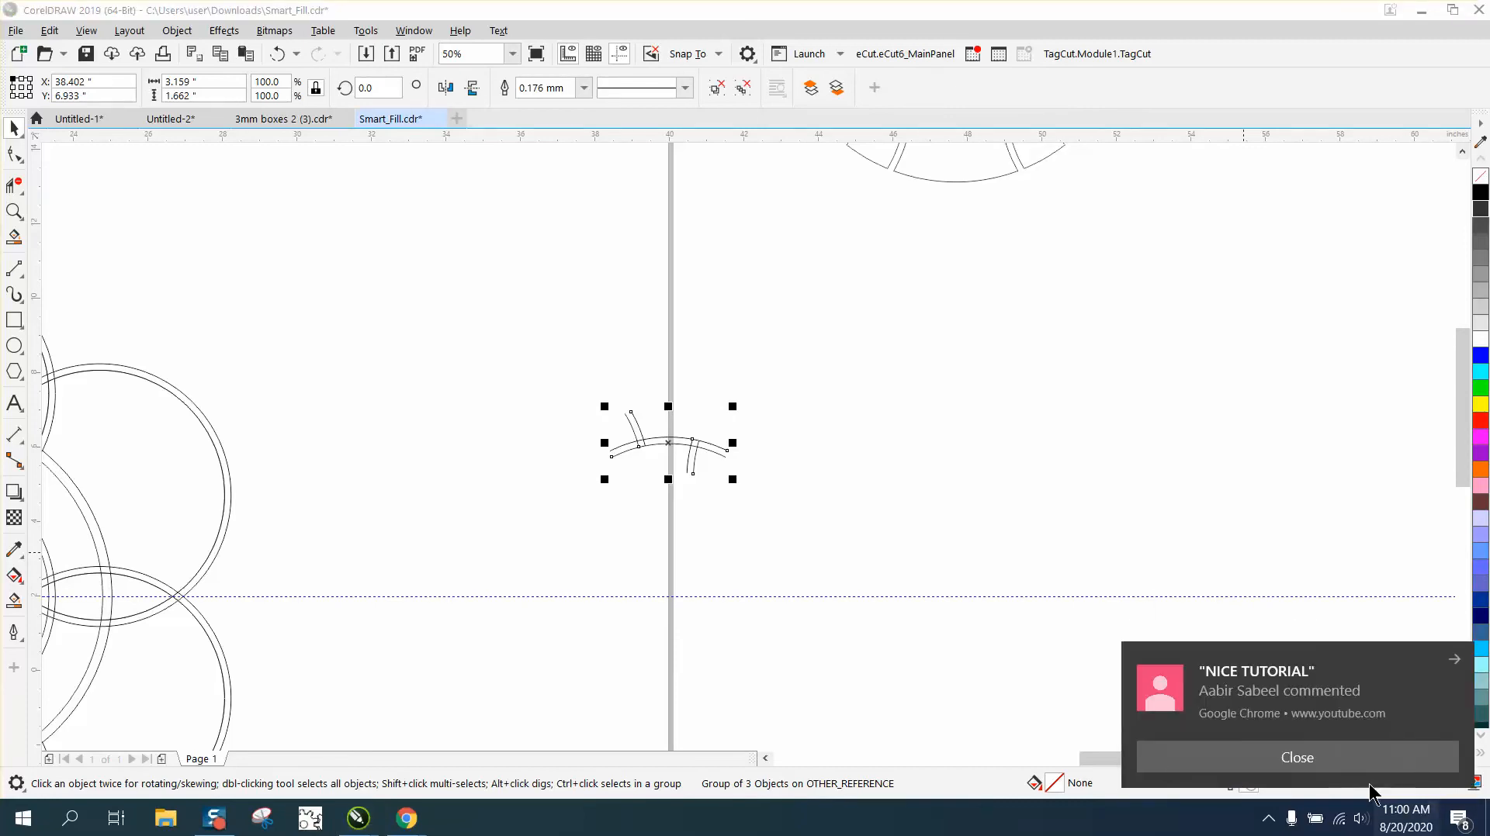
left_click(1317, 757)
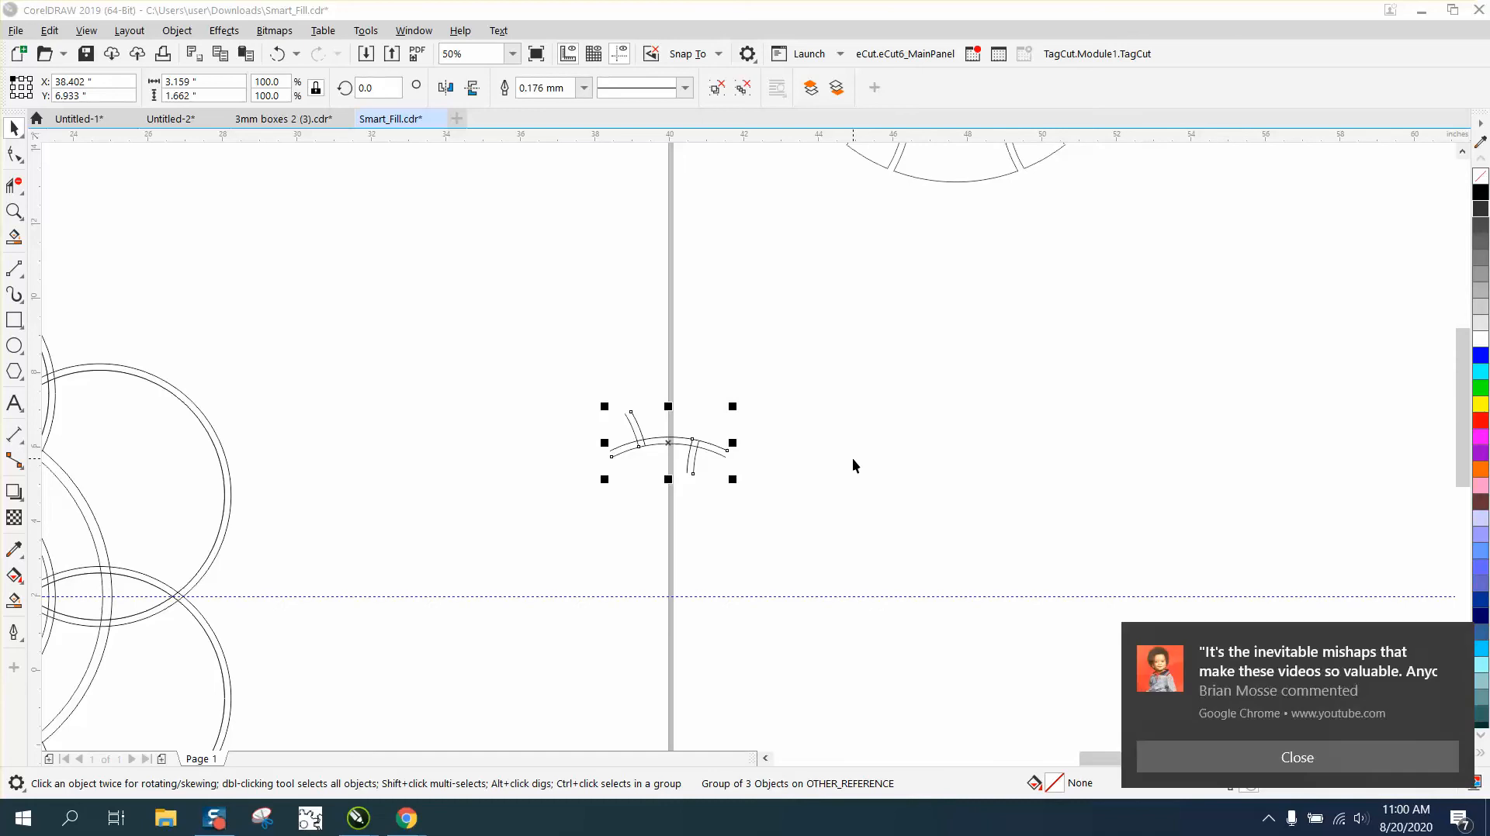
left_click(689, 449)
key("Left")
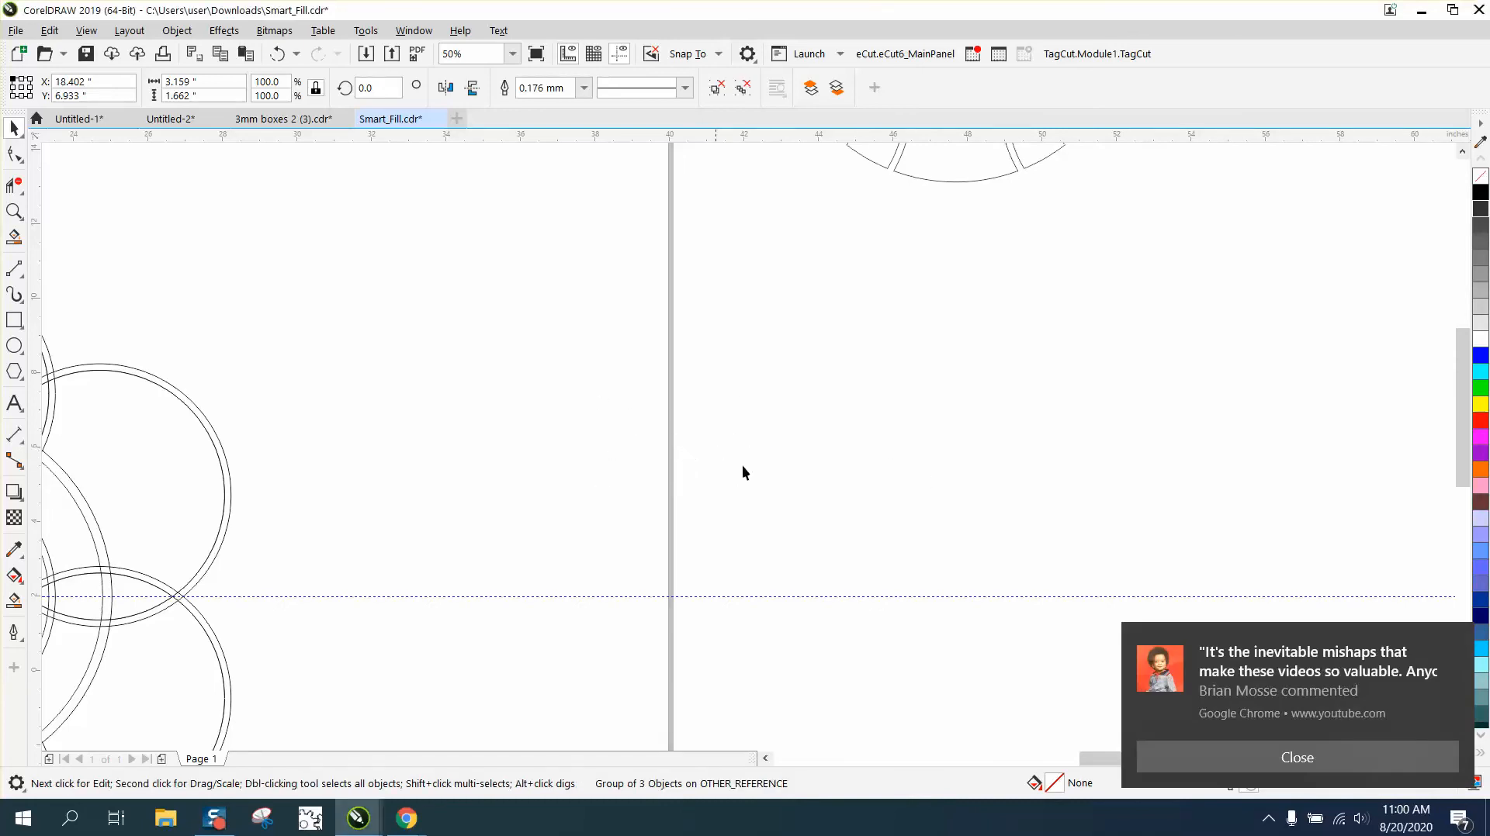
Step: Dismiss the desktop notifications and move the grouped arc piece's centre of rotation to the centre of the hexagon
left_click(1260, 752)
scroll(500, 315, "down", 2)
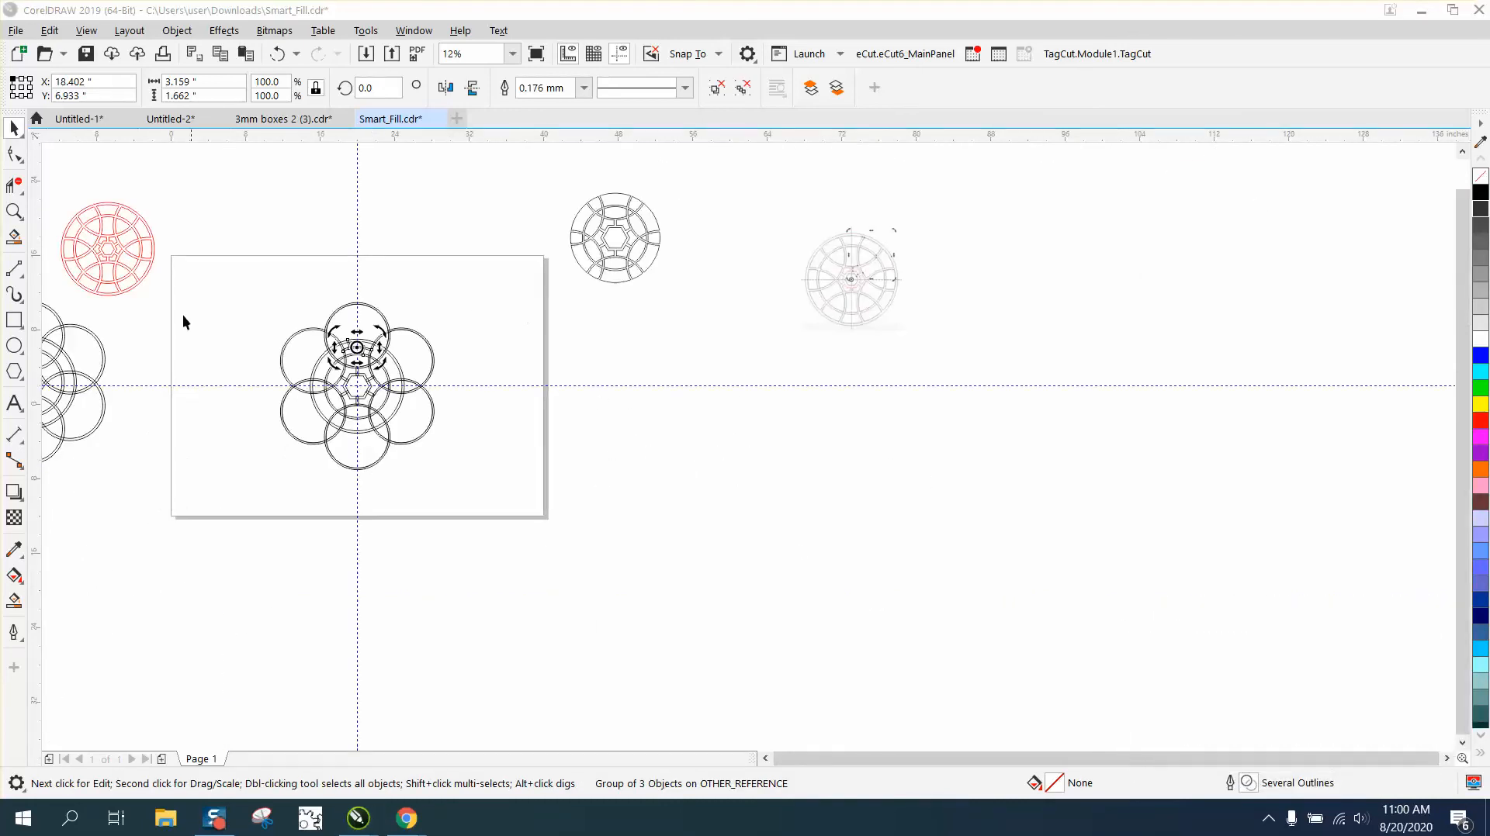
left_click(18, 214)
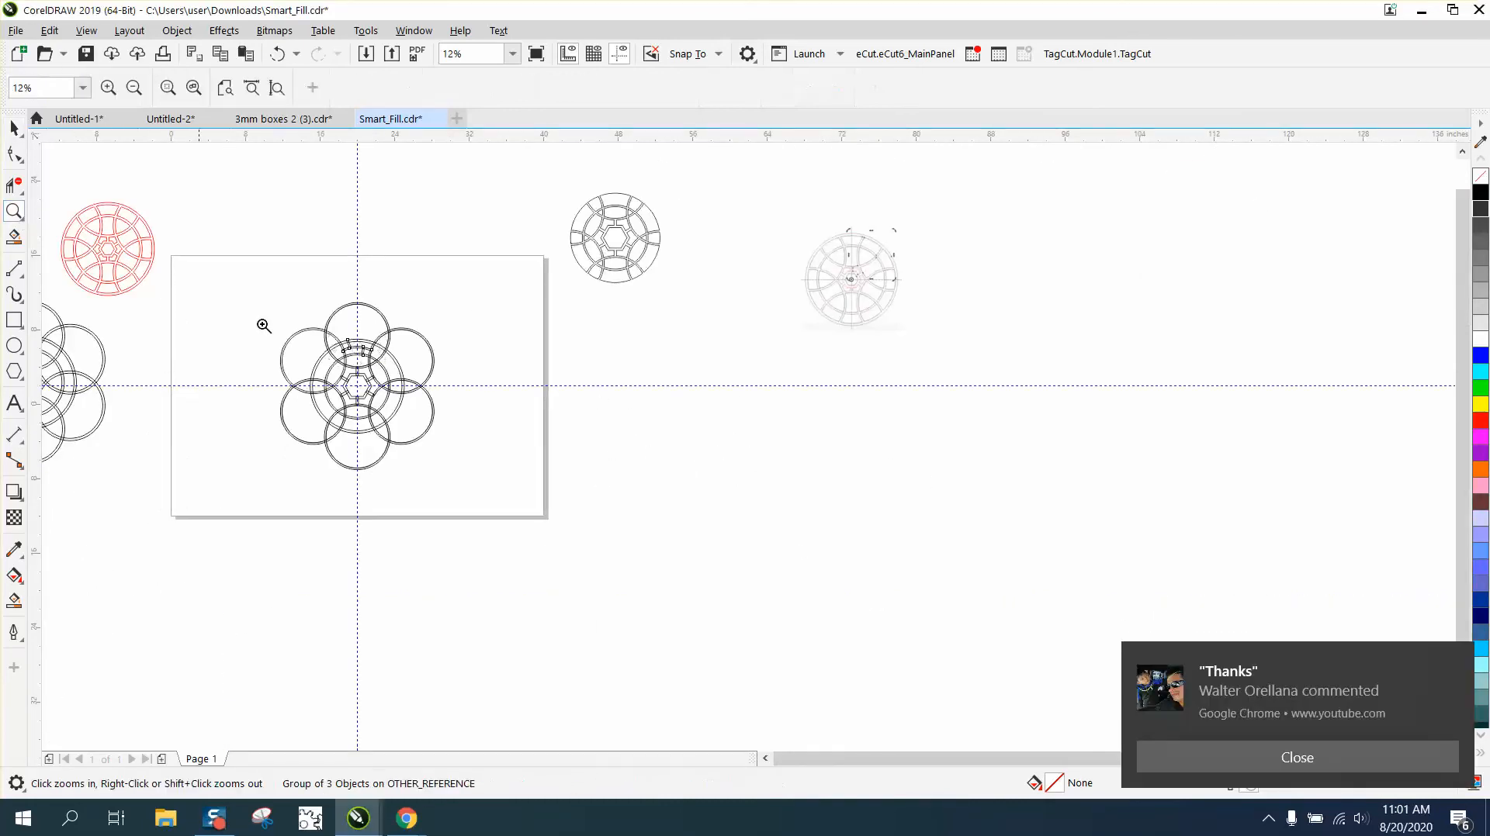
left_click(1288, 756)
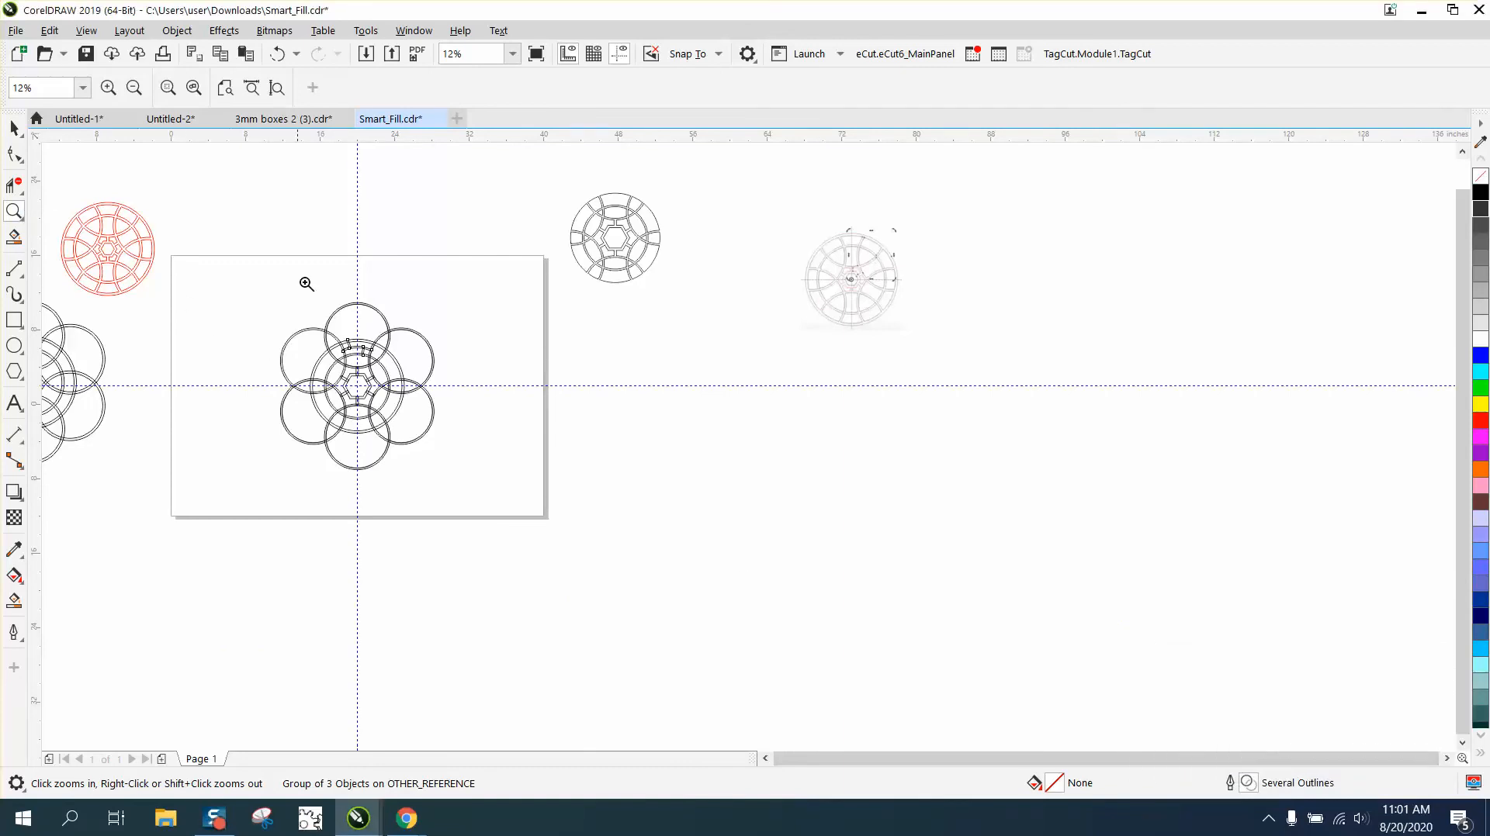
left_click_drag(306, 283, 537, 497)
left_click(14, 128)
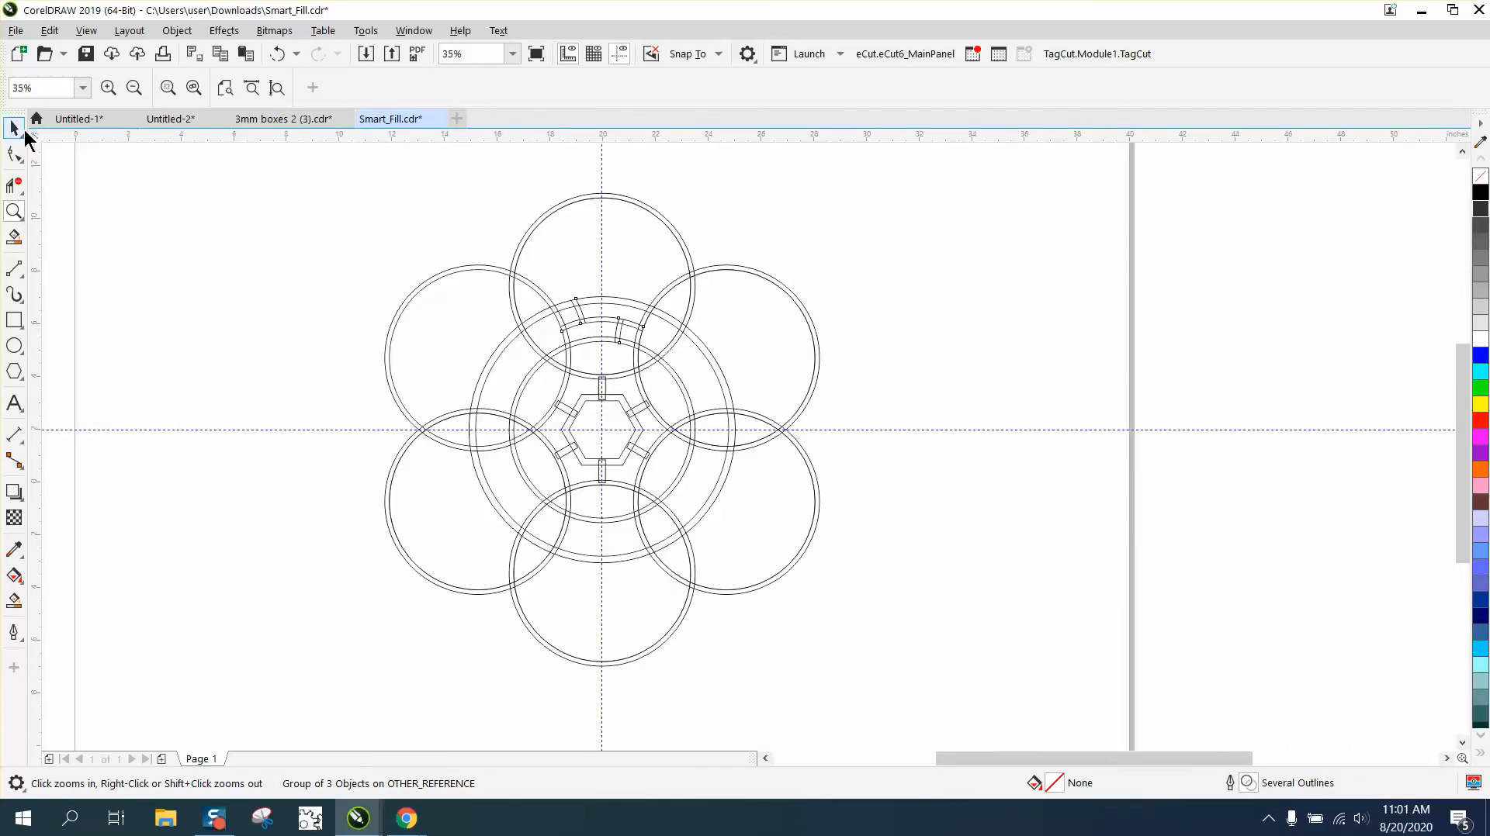
left_click(558, 327)
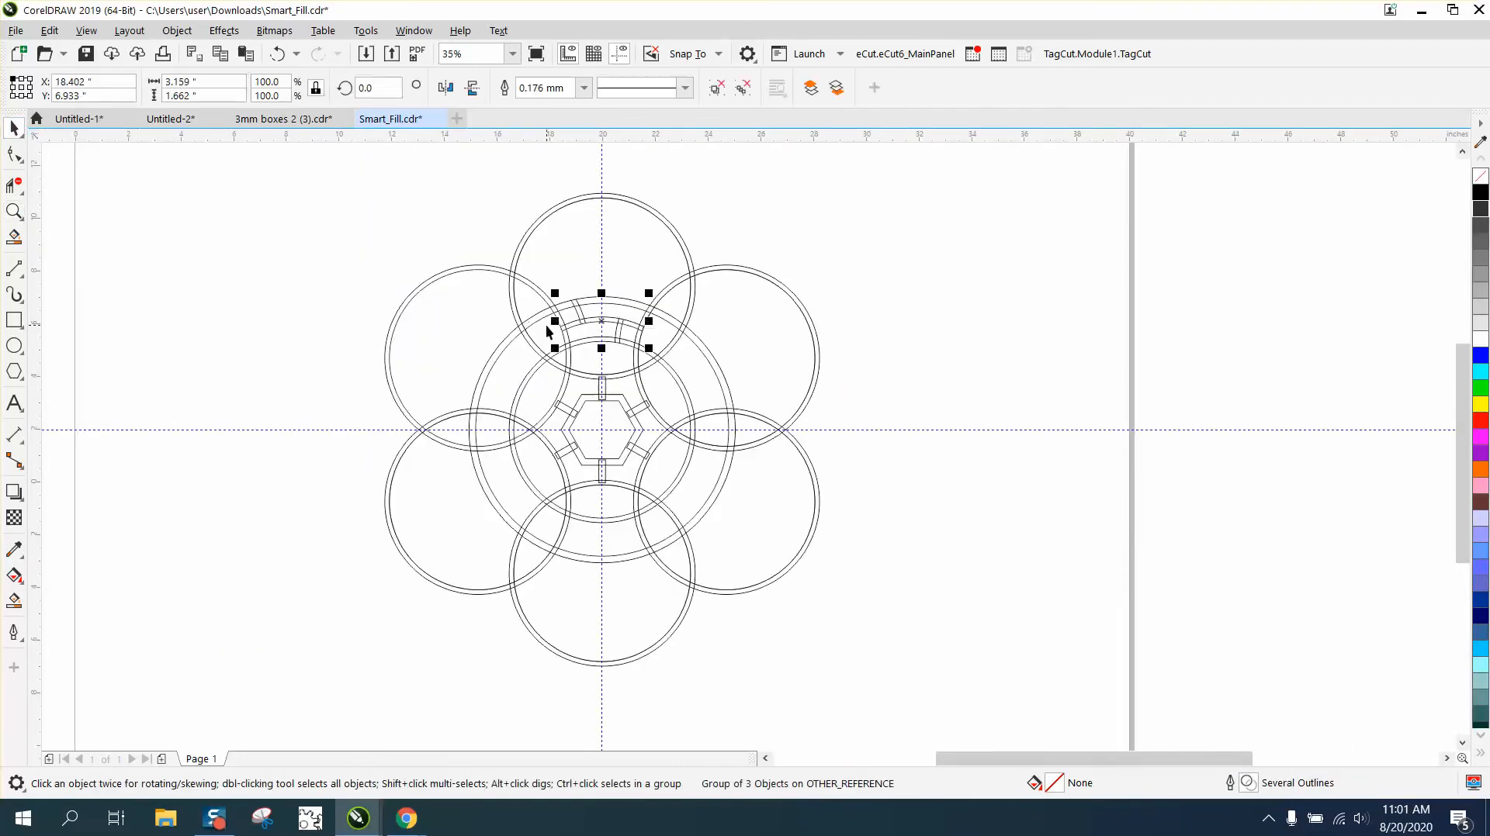
left_click(611, 323)
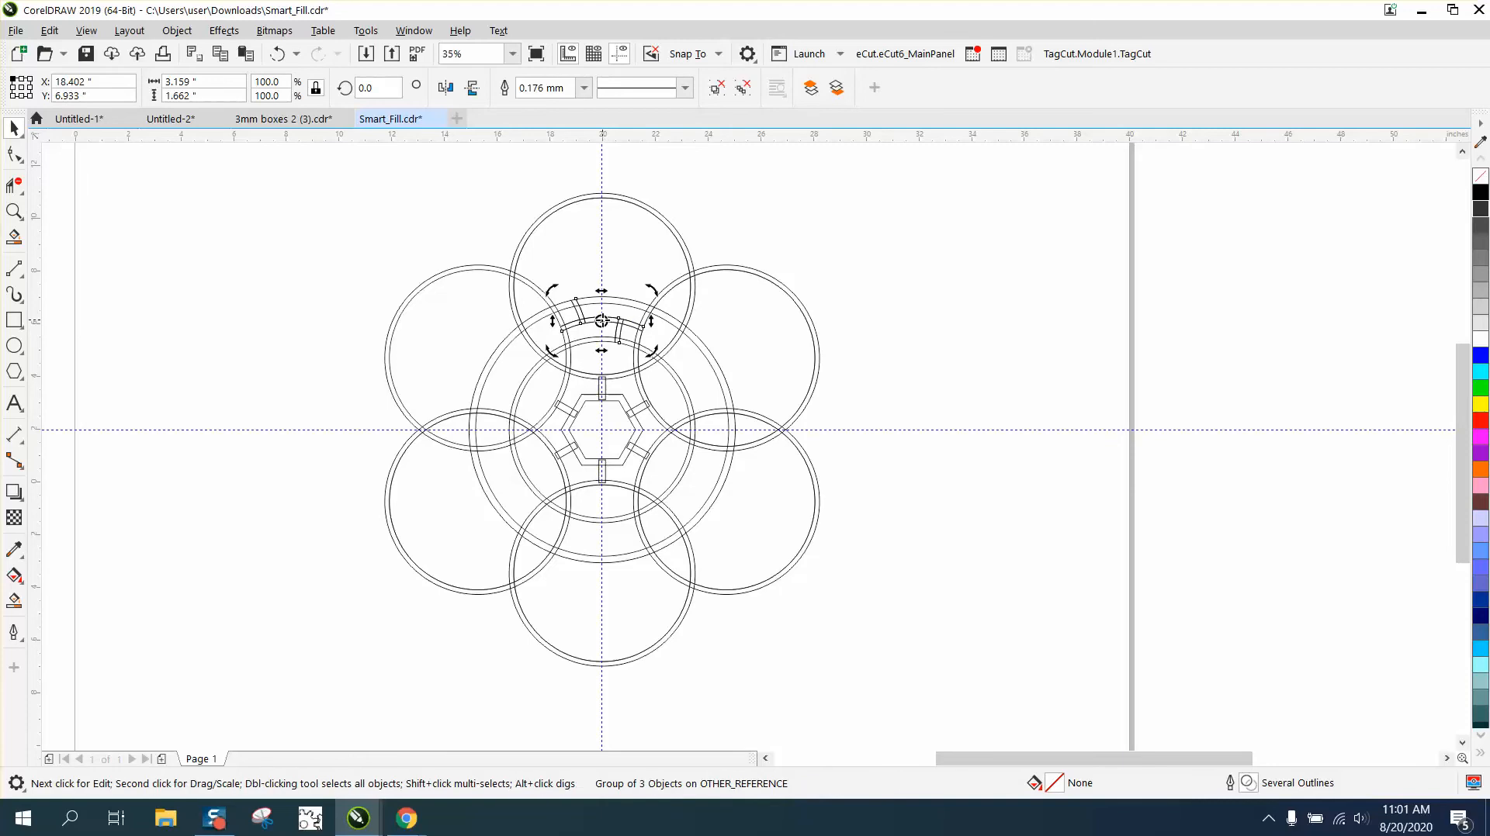
left_click_drag(601, 321, 604, 422)
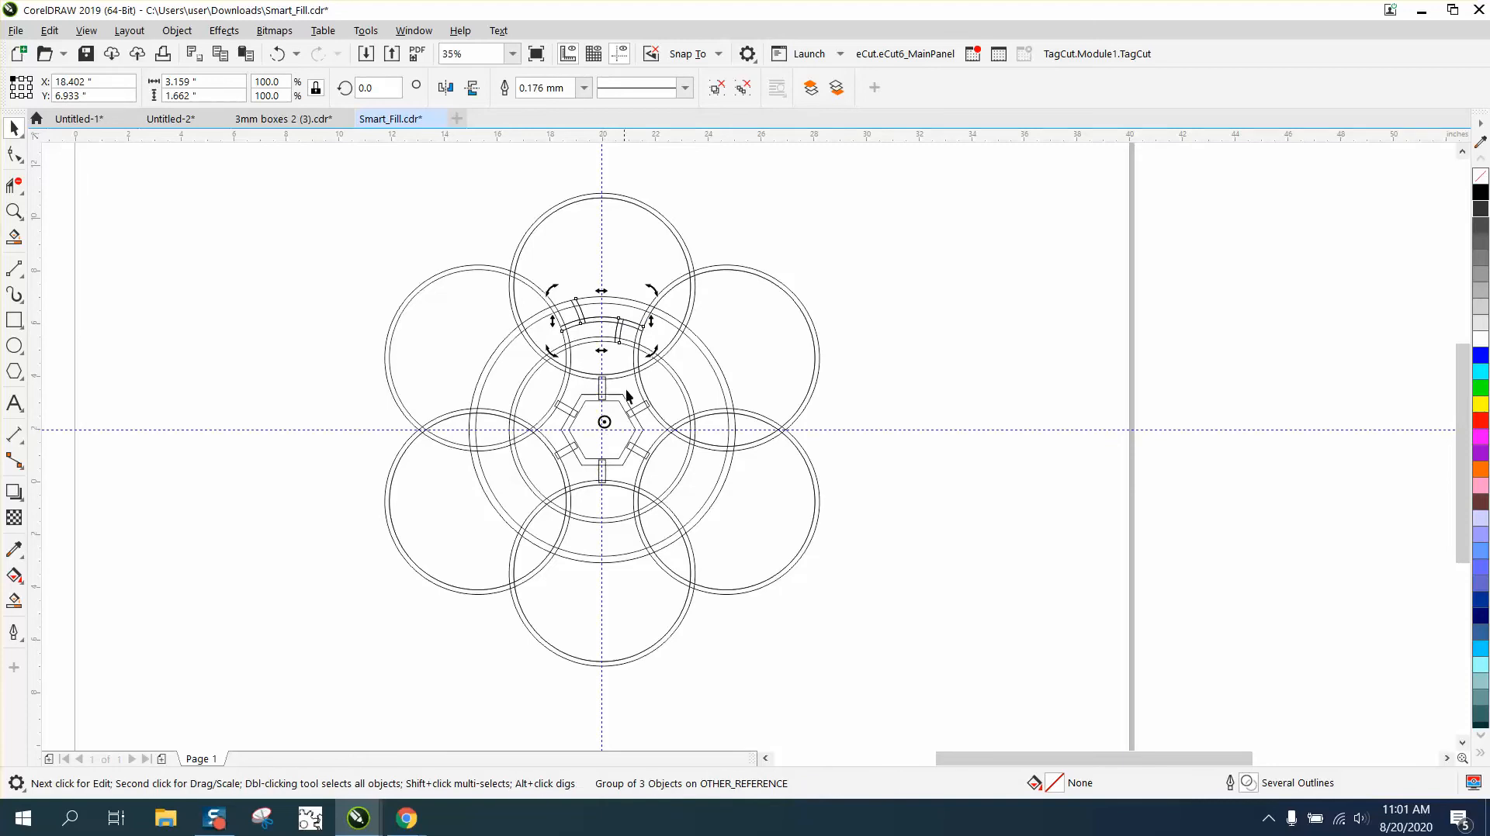
left_click(619, 325)
left_click(619, 324)
Step: Create rotated copies of the grouped arc piece around the hexagon centre at 60, 120 and 180 degrees
left_click(373, 87)
type("60")
key("Return")
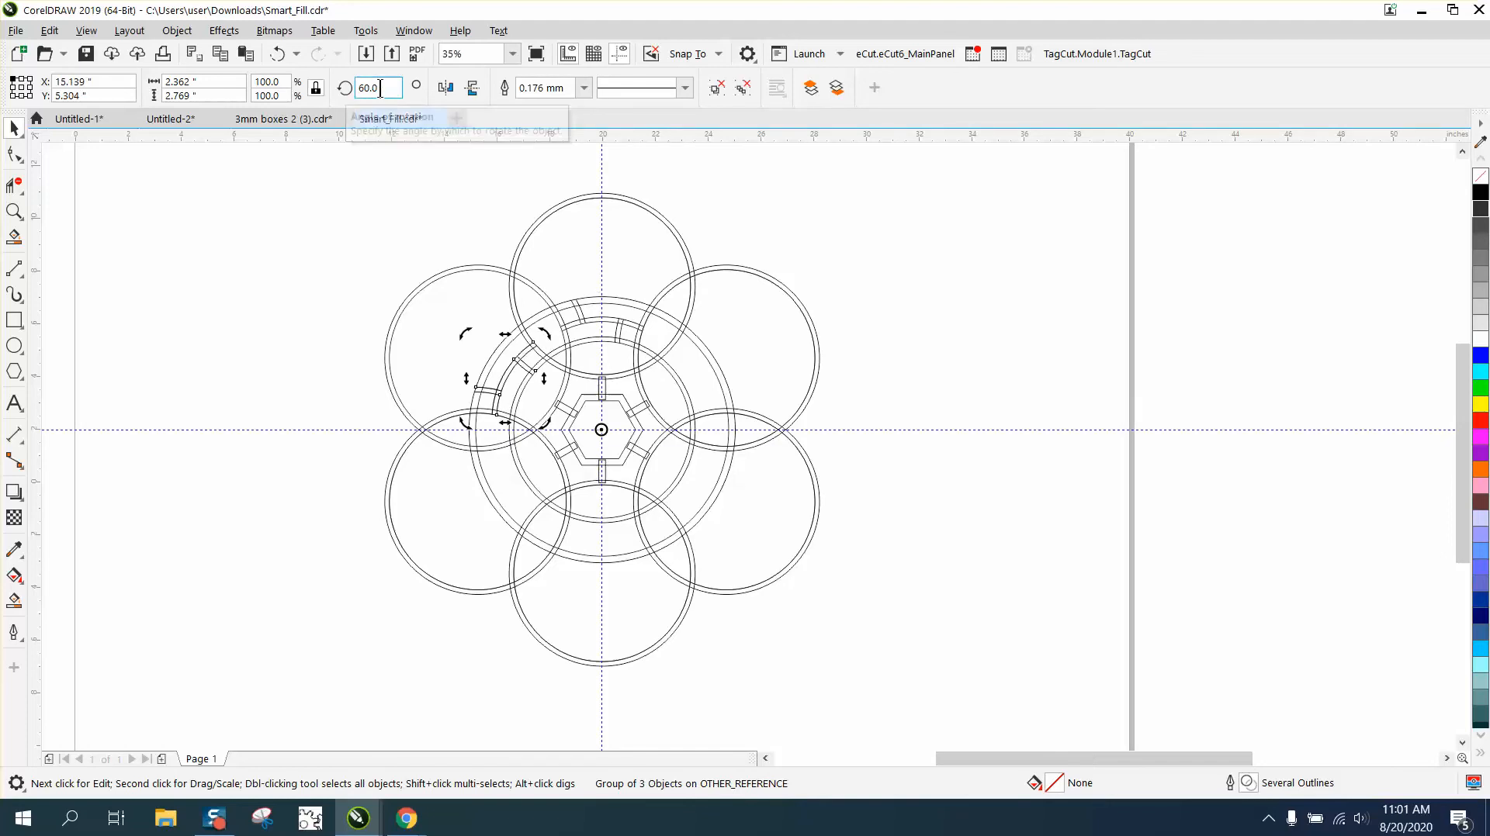
type("120")
key("Return")
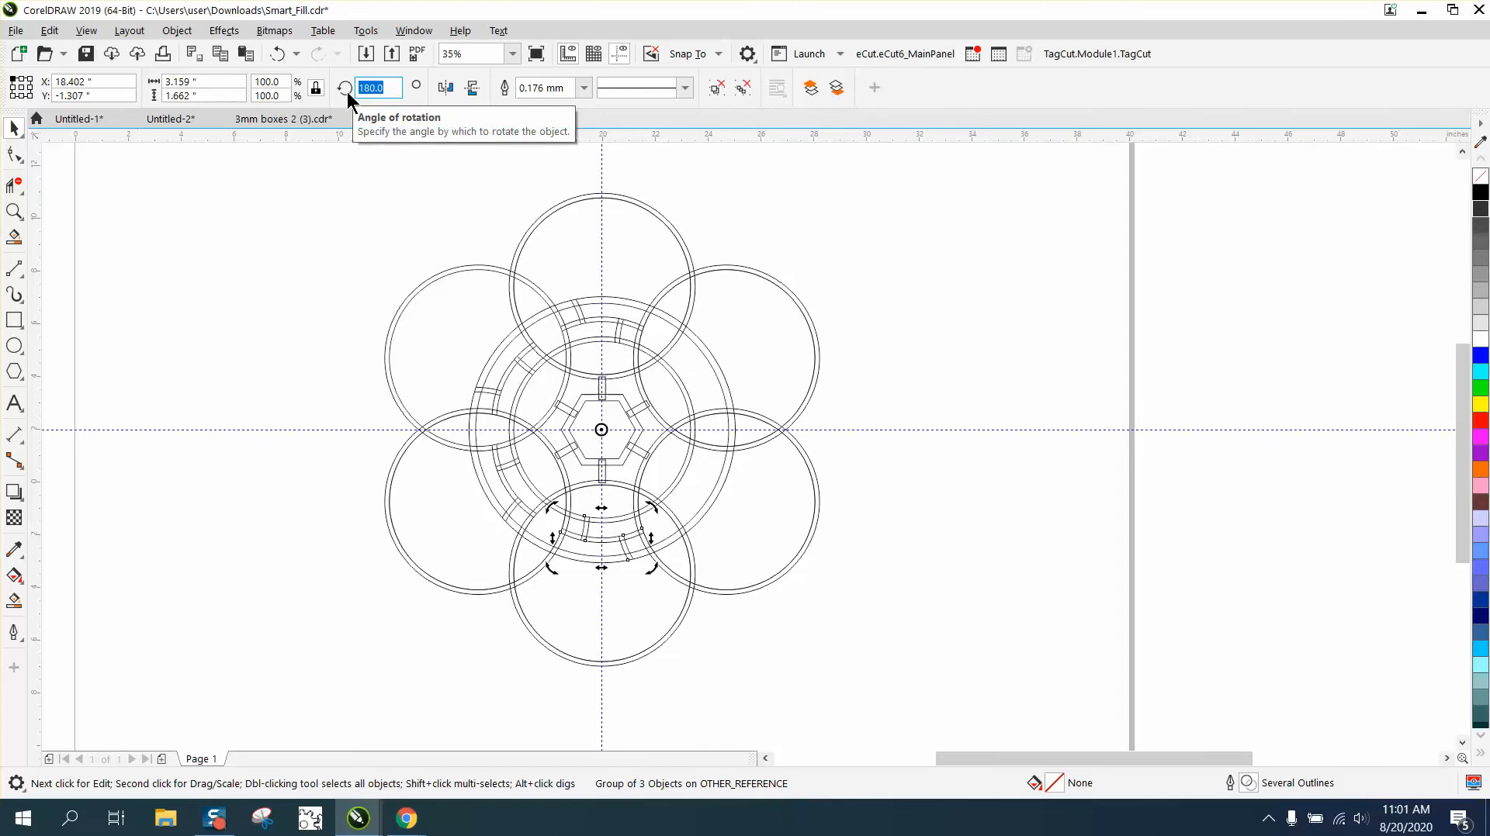
Step: Complete the ring with rotated copies of the grouped arc piece at 240 and 300 degrees
type("240")
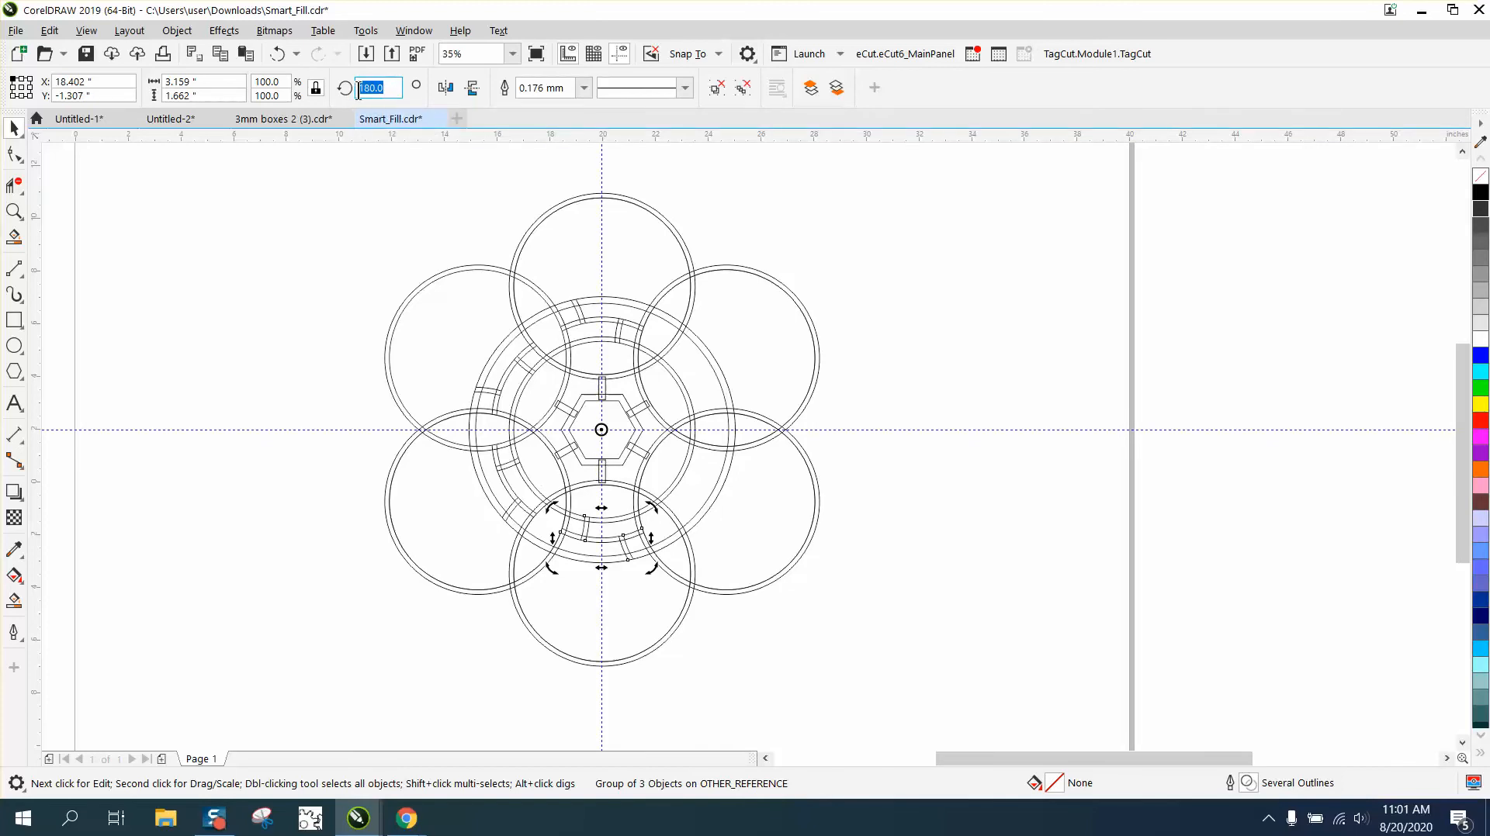
key("Return")
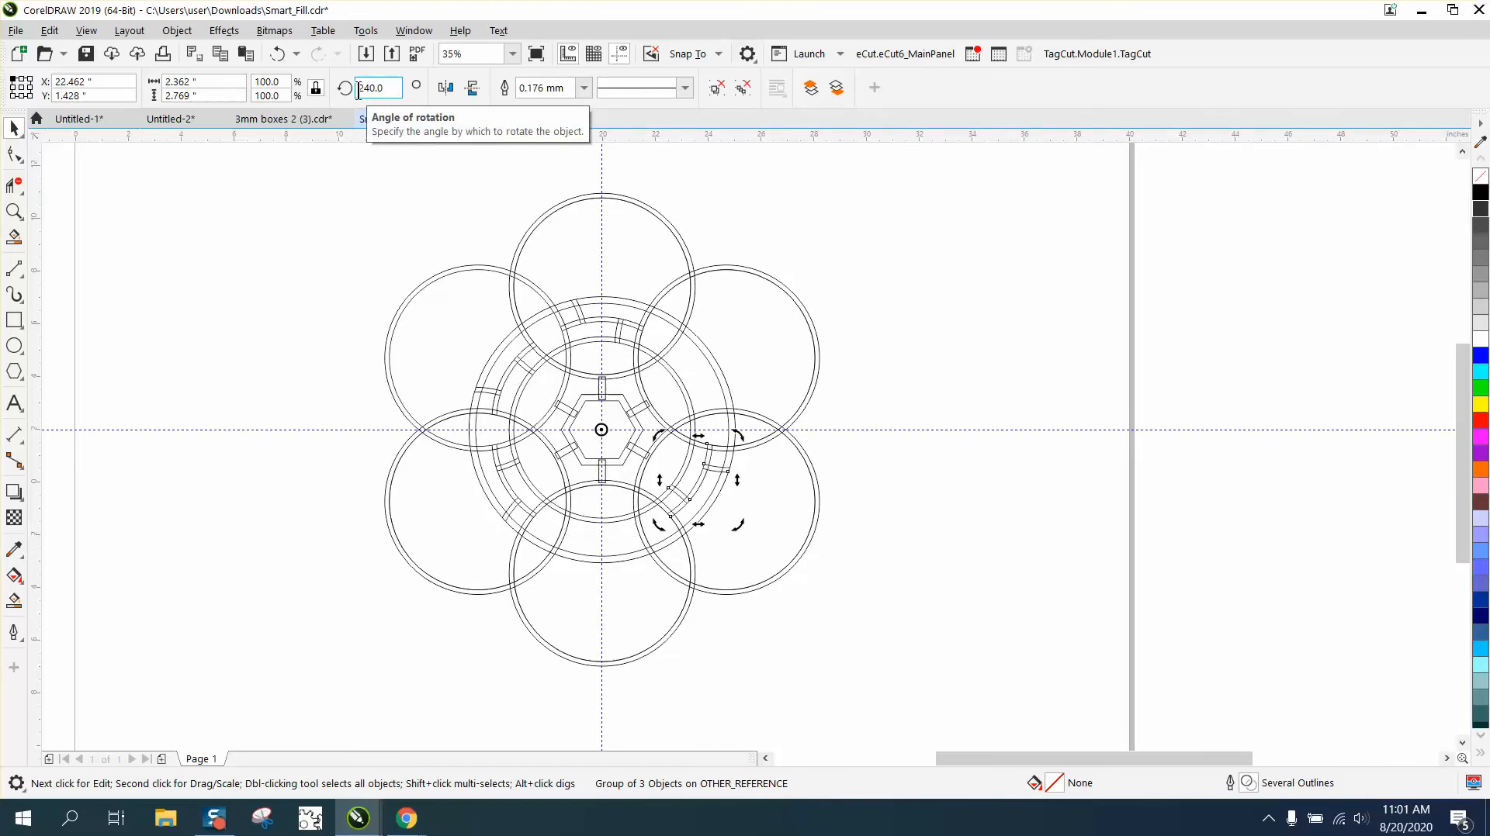
left_click(274, 53)
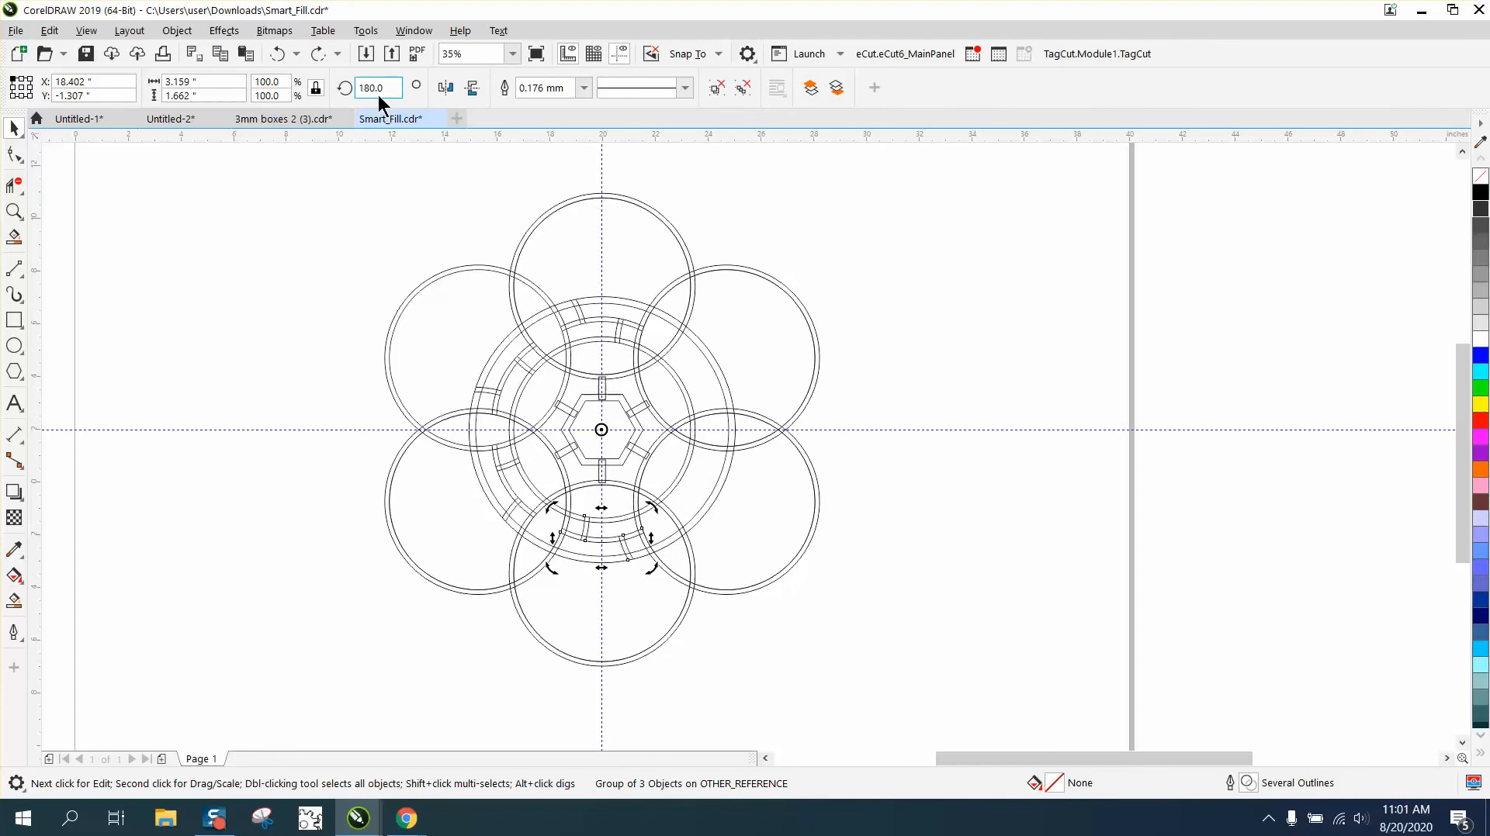
key("ctrl+shift+z")
key("ctrl+r")
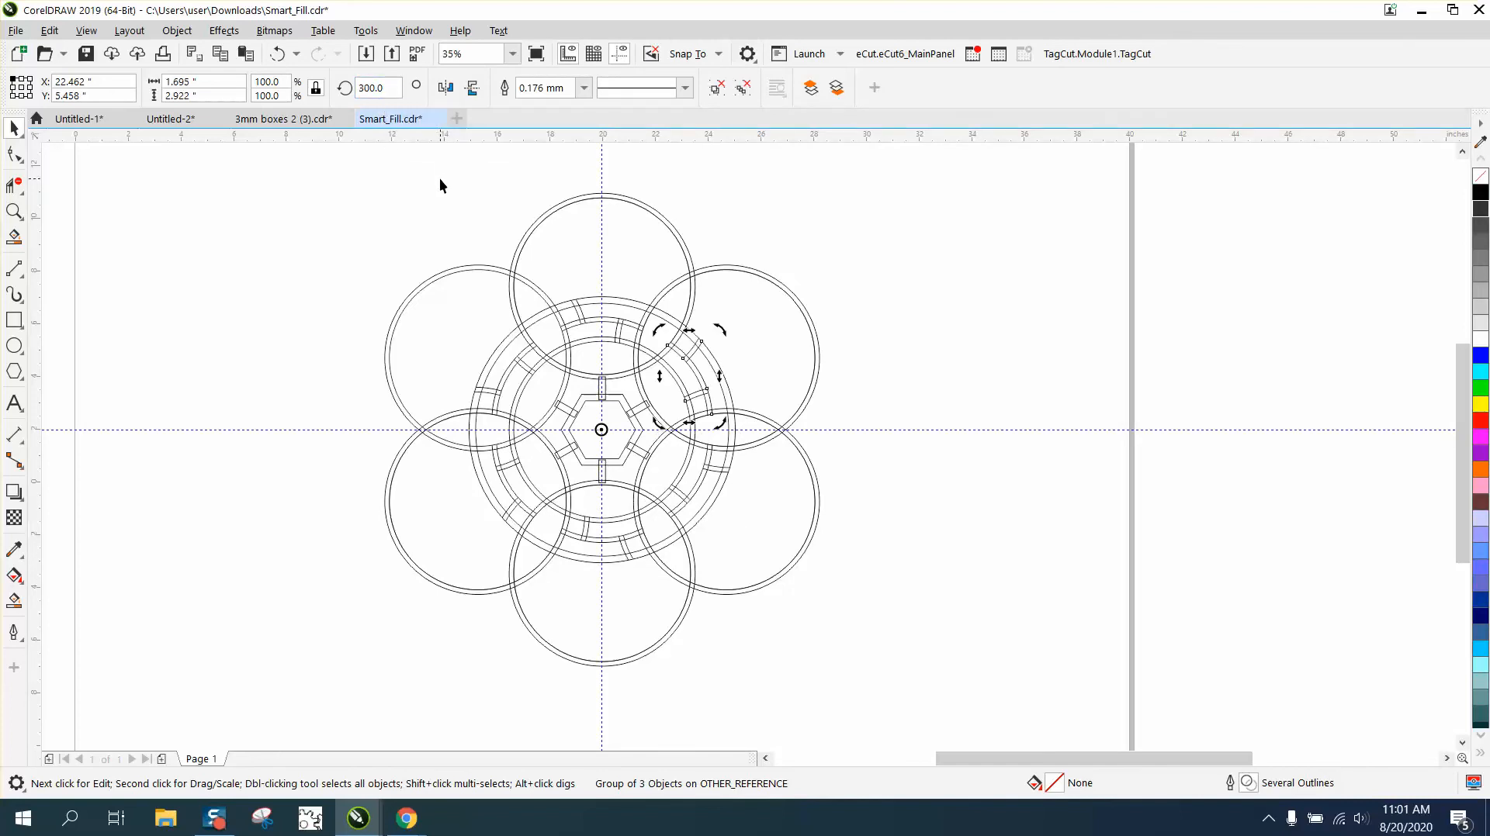
Step: Select the entire circular hexagon pattern on the page and group all its objects together
scroll(380, 189, "down", 2)
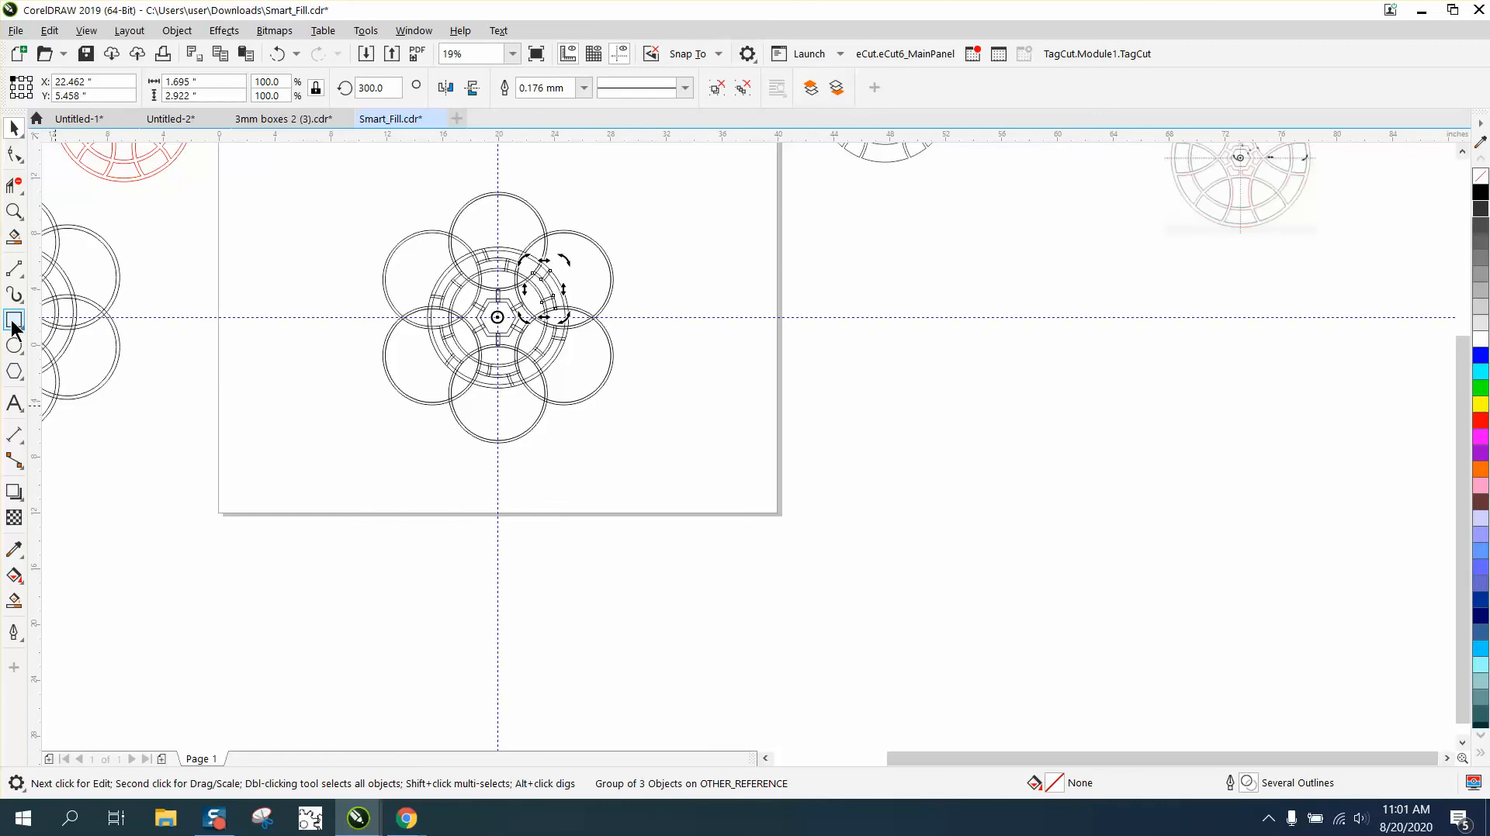
left_click(14, 211)
left_click_drag(352, 188, 715, 459)
scroll(225, 239, "down", 2)
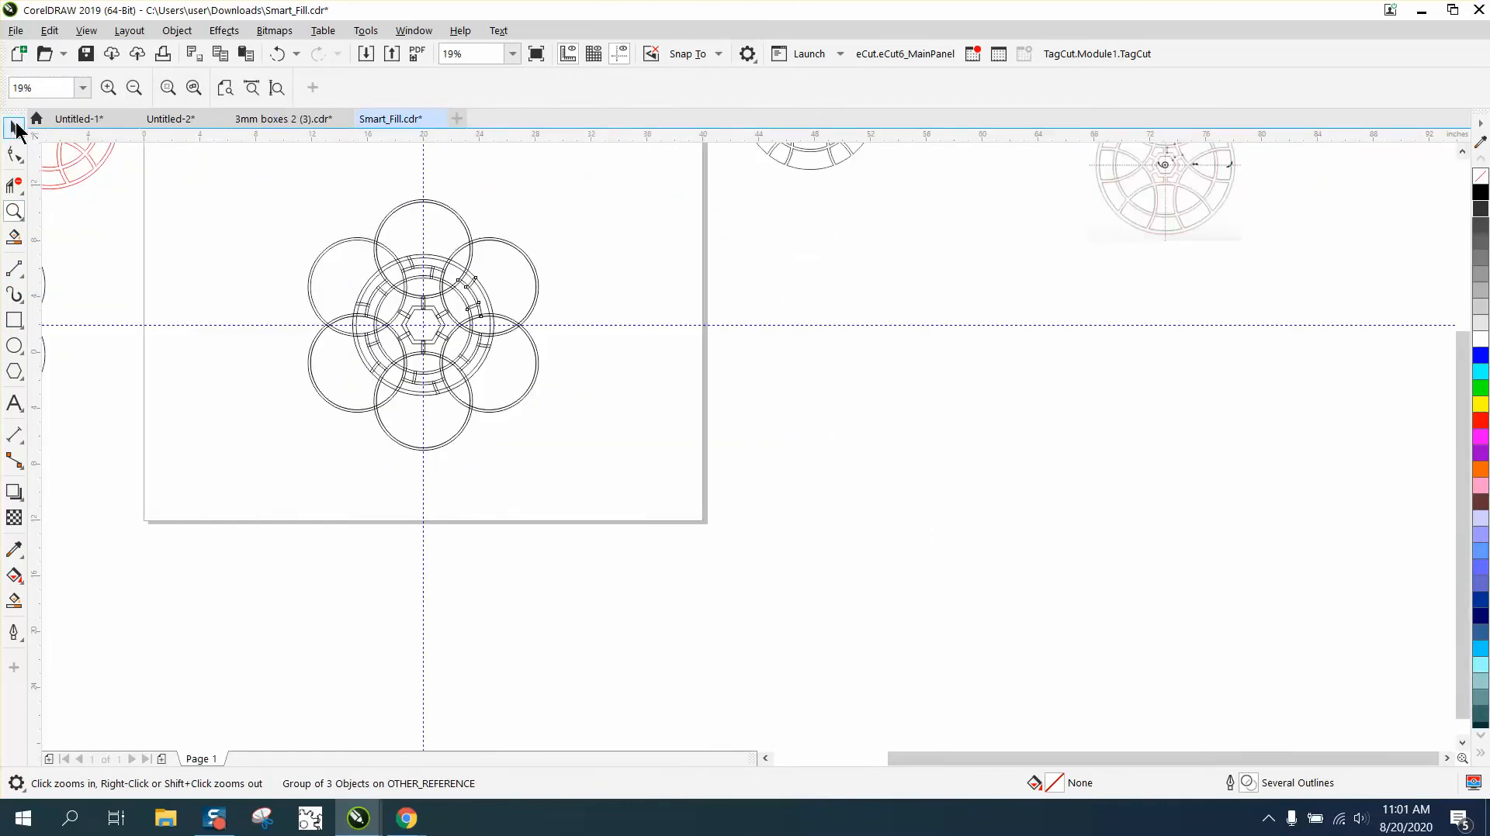
left_click(17, 130)
left_click_drag(274, 180, 645, 472)
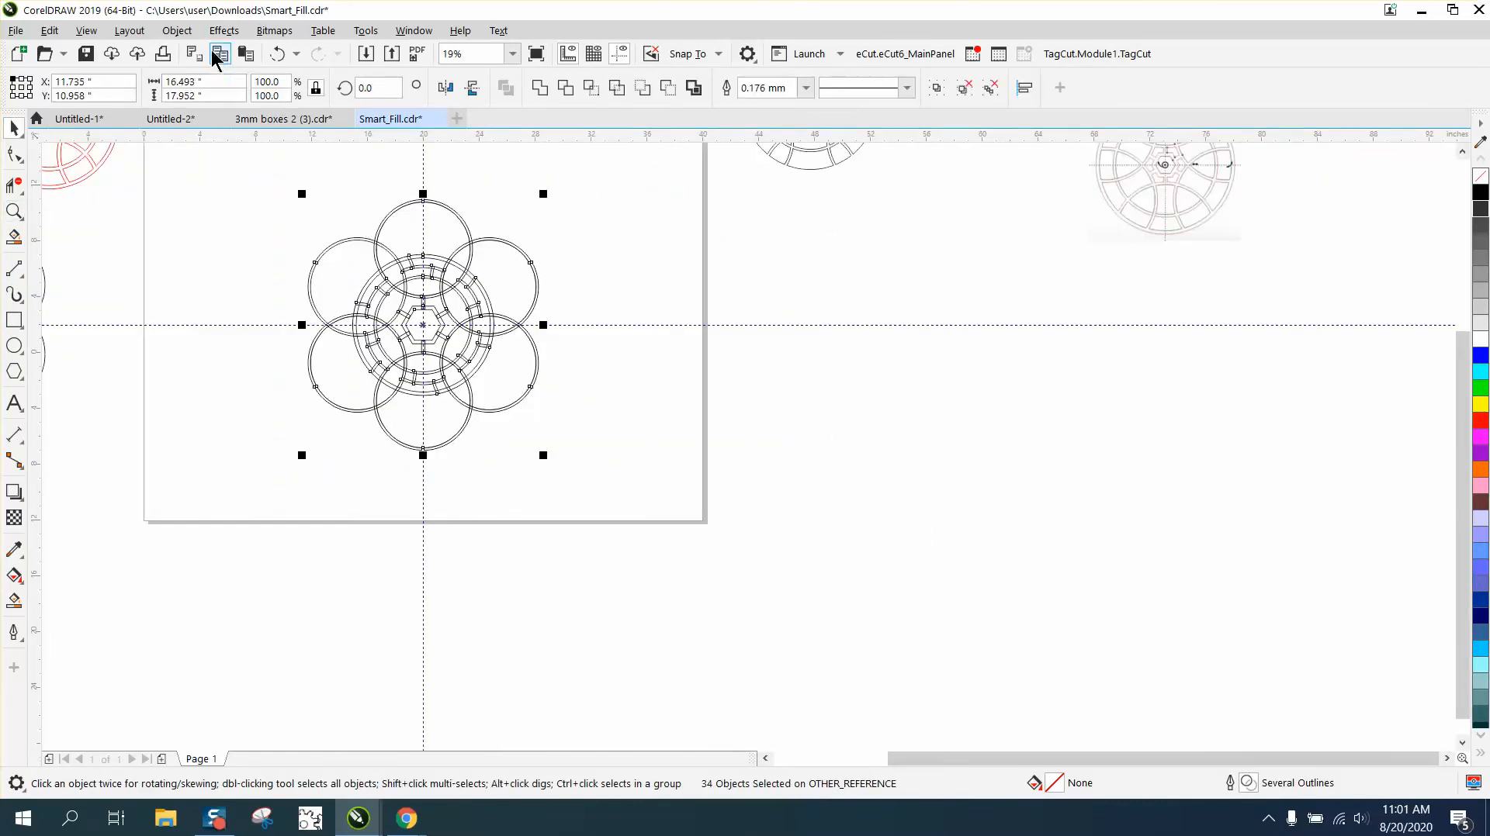
left_click(177, 30)
mouse_move(264, 338)
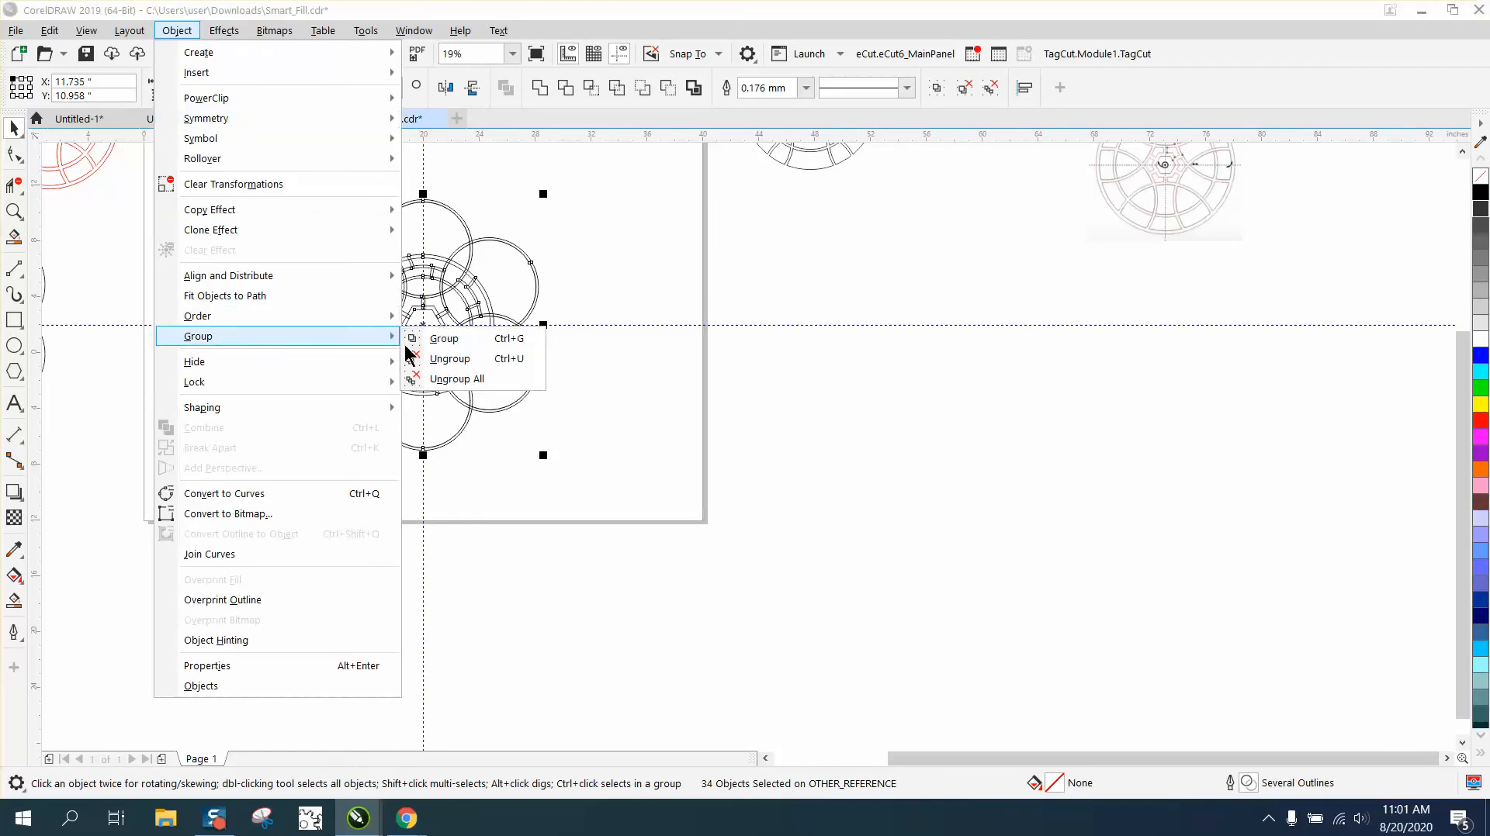
left_click(438, 339)
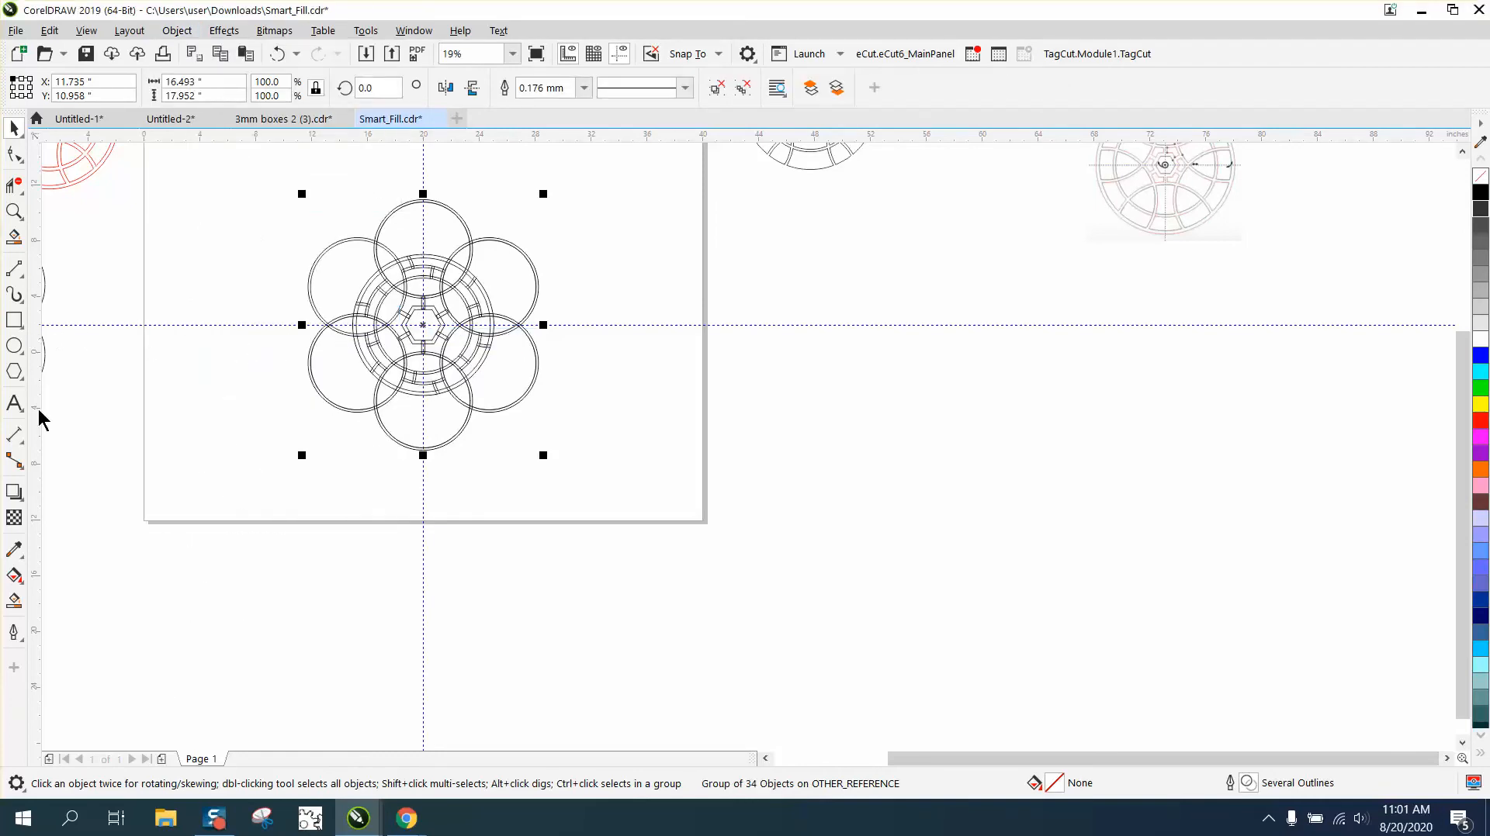
Step: Use Smart Fill in blue with no outline on the ring segments along the upper-left and top of the pattern
left_click(15, 602)
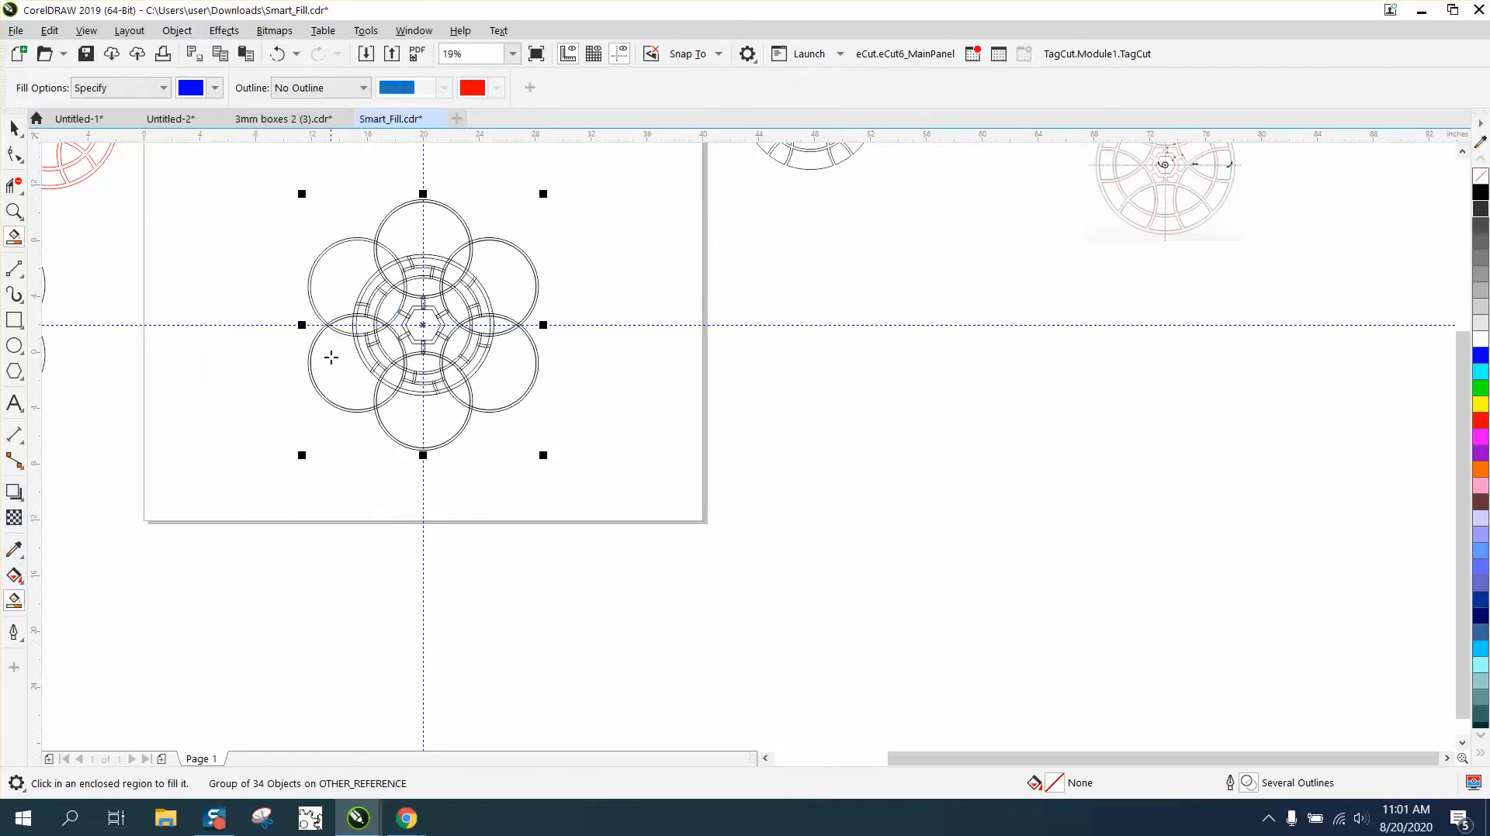
left_click(14, 211)
left_click_drag(300, 173, 702, 506)
left_click(14, 601)
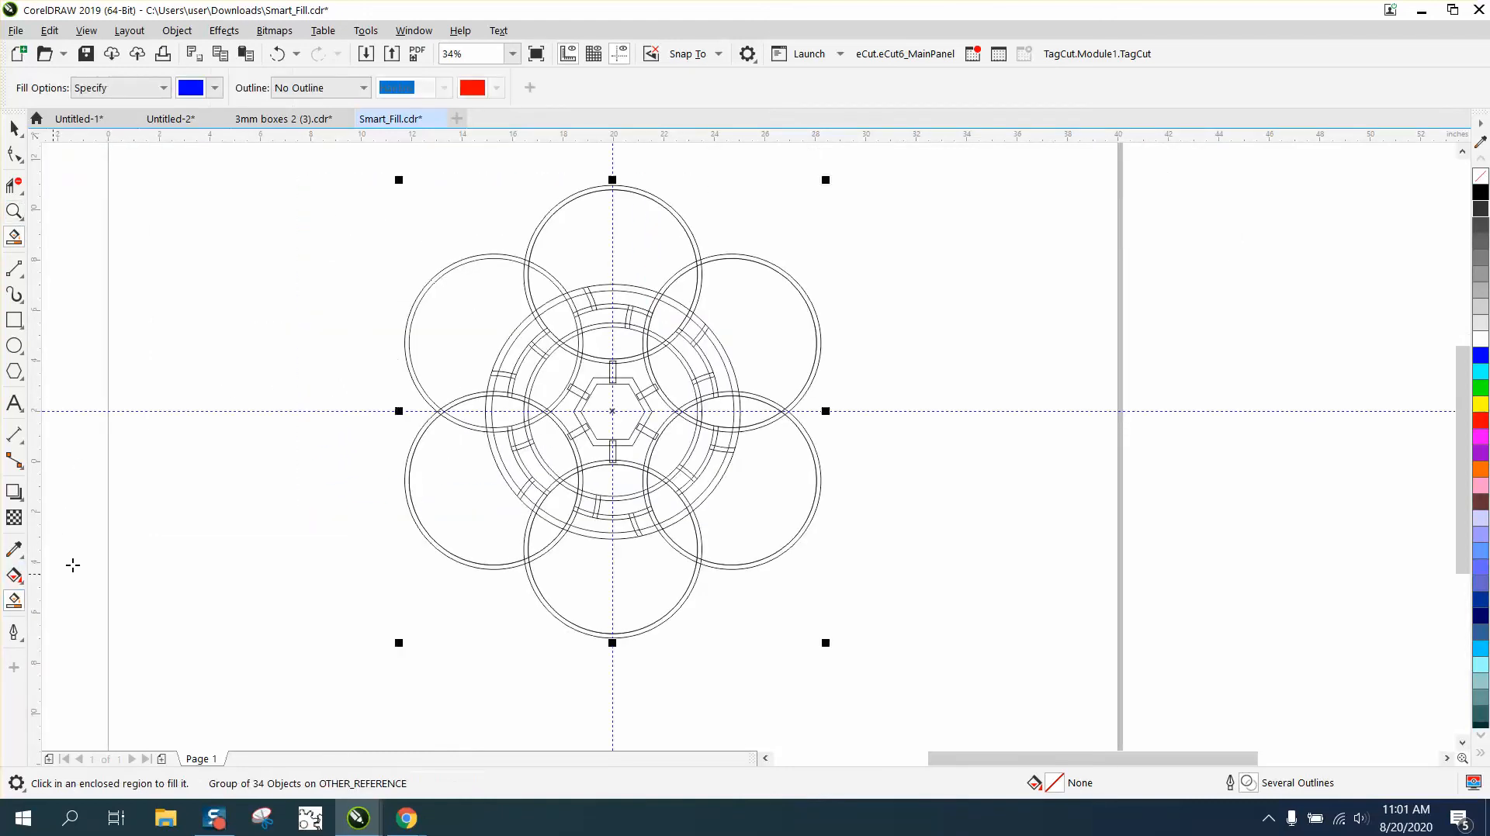
left_click(536, 340)
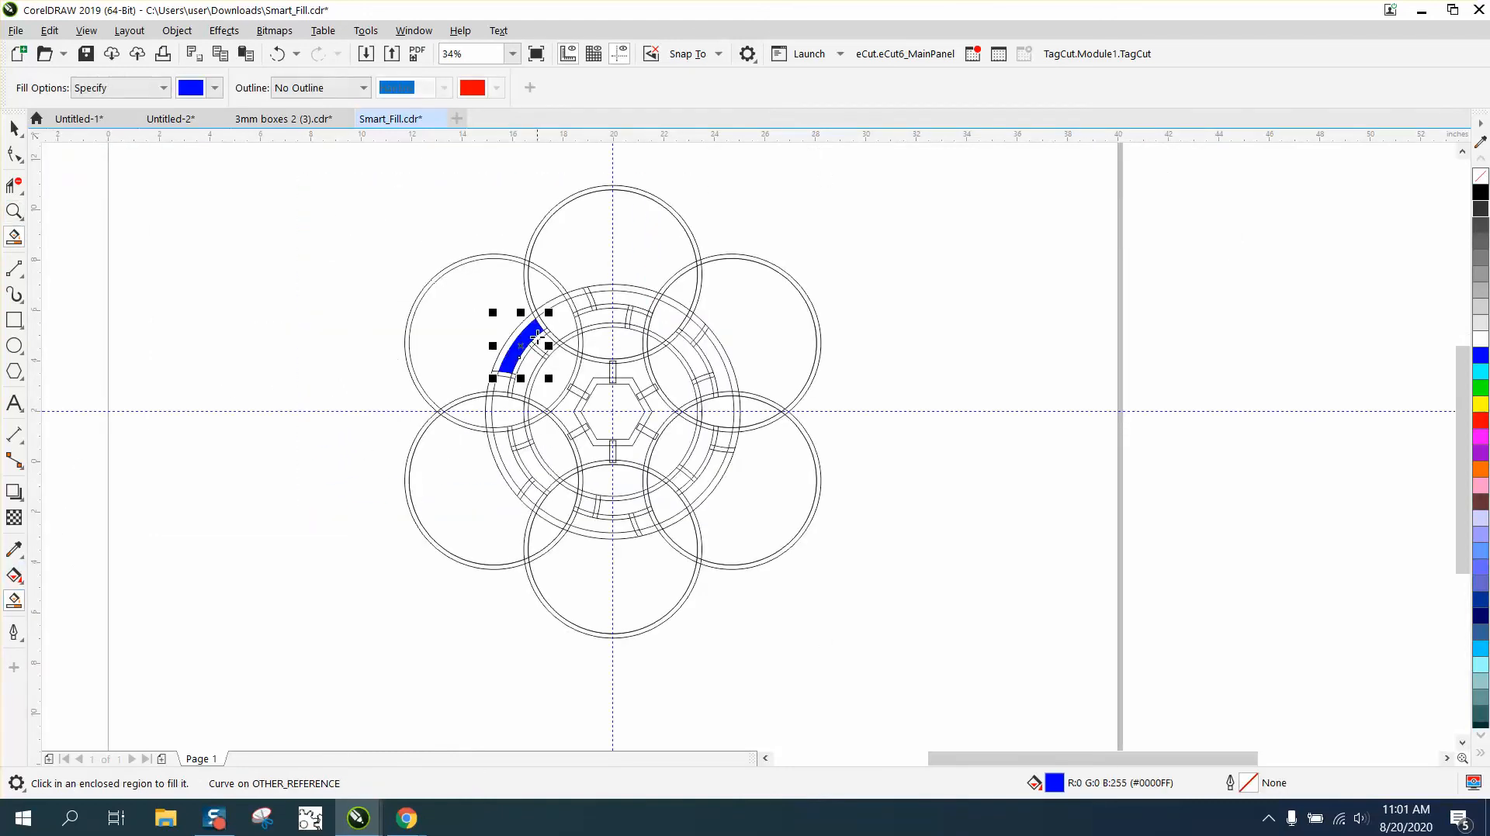
left_click(555, 318)
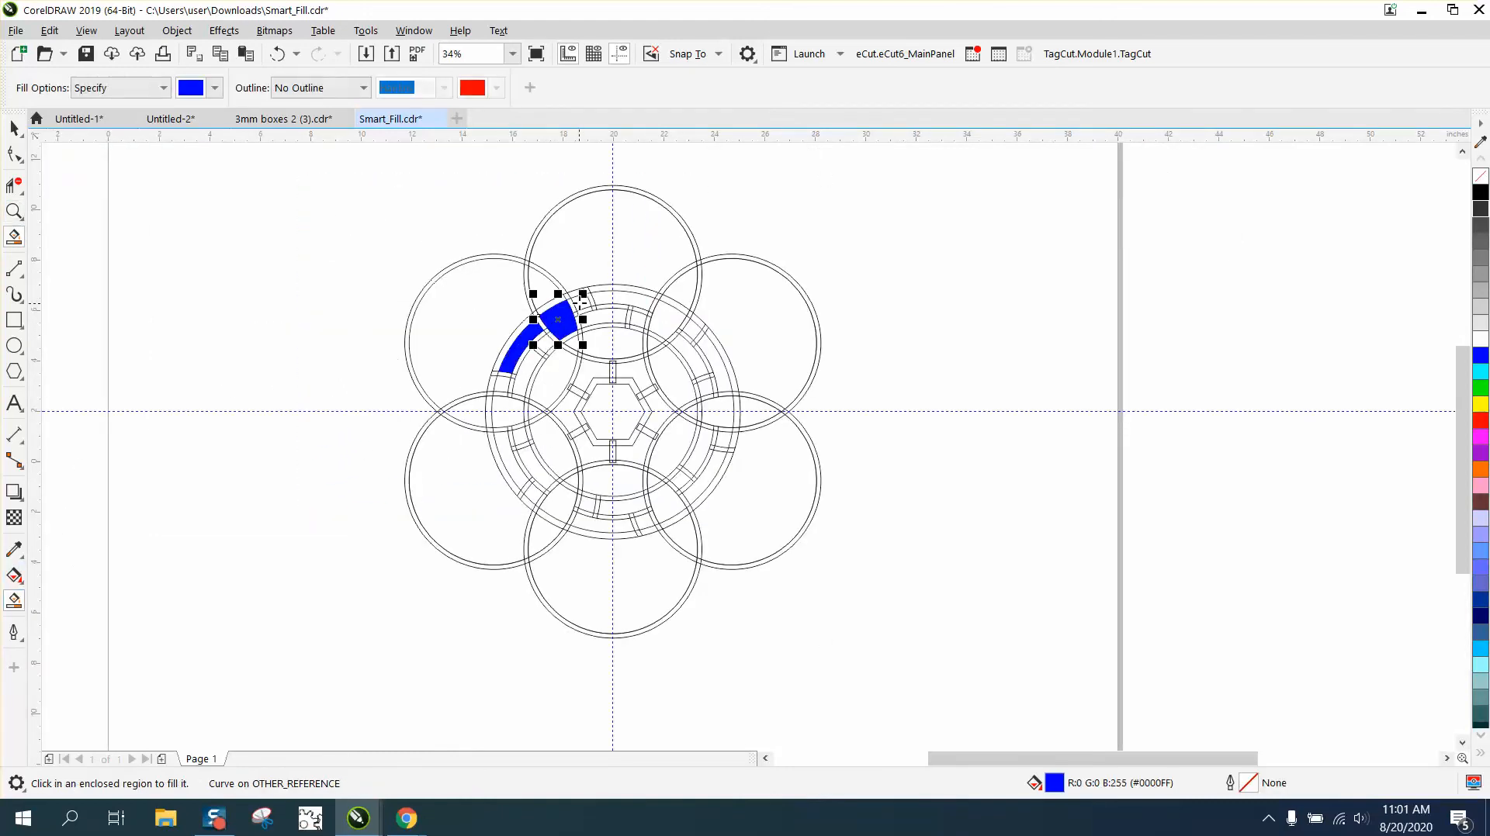
left_click(625, 304)
left_click(613, 319)
left_click(637, 319)
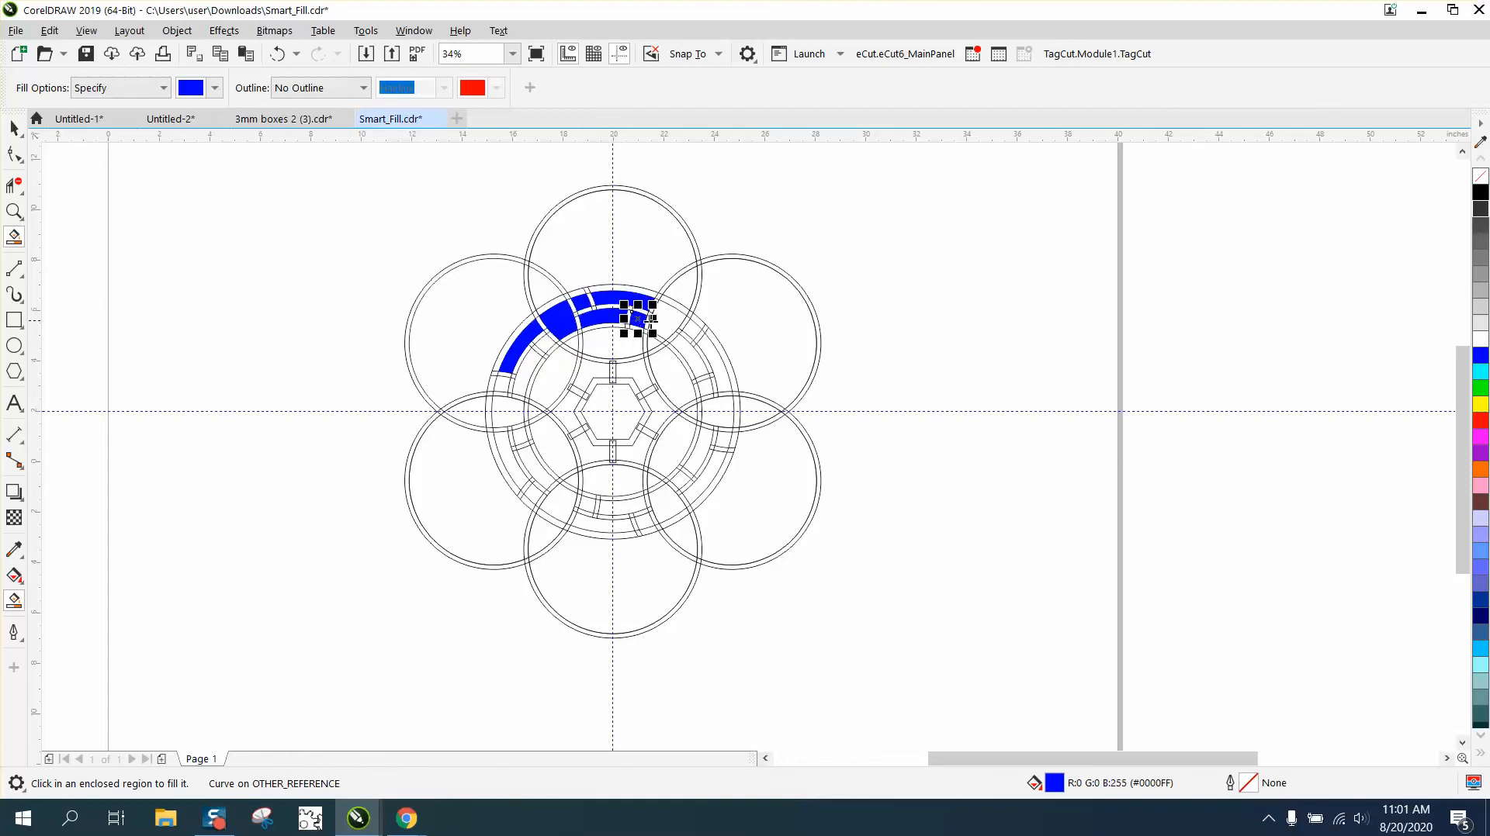
Step: Smart-fill the ring segments from the upper right of the pattern down to just below the horizontal guideline in blue
left_click(675, 316)
left_click(693, 327)
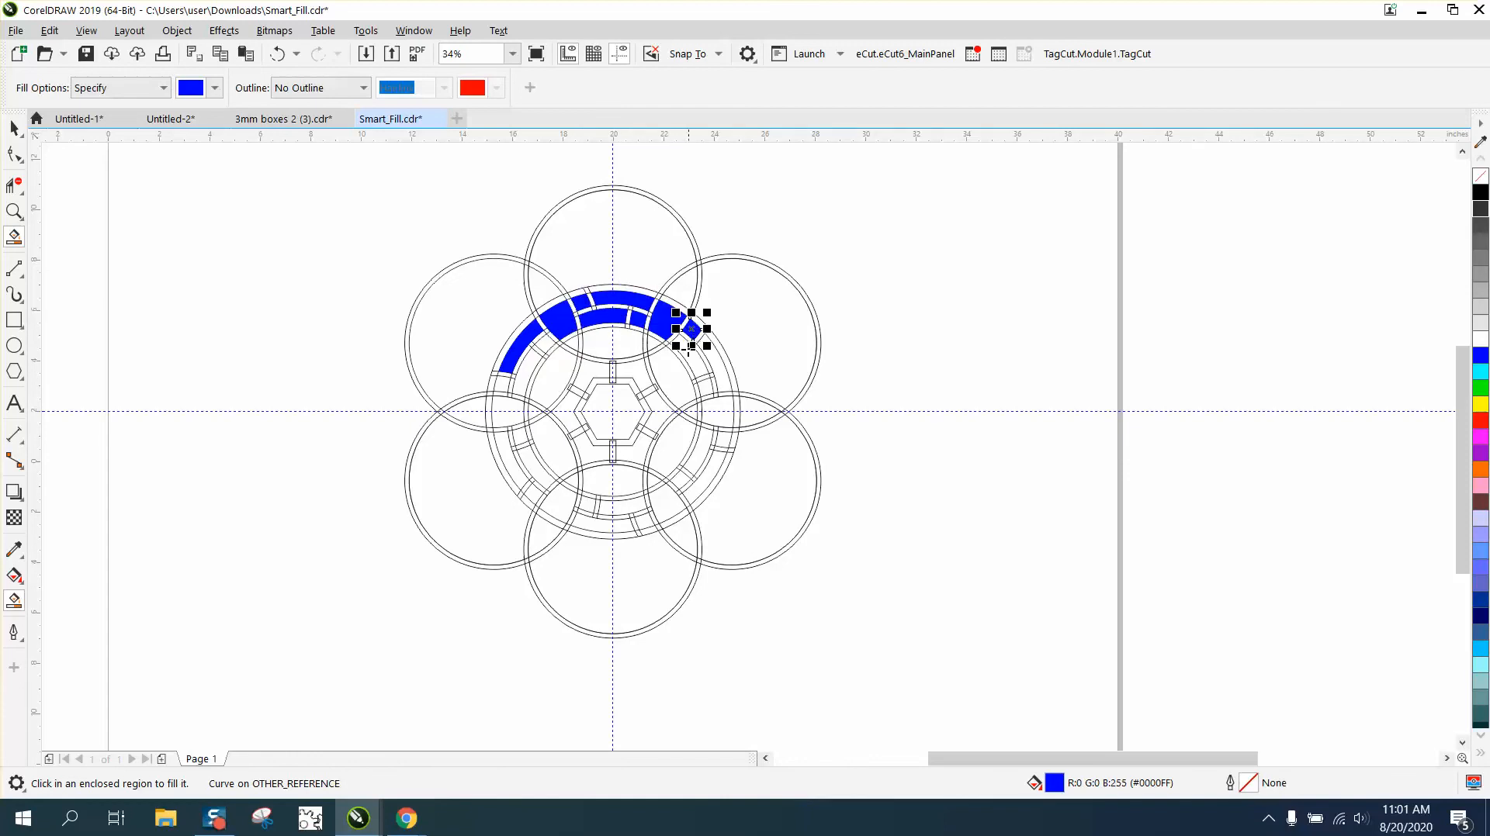
left_click(706, 357)
left_click(720, 365)
left_click(710, 388)
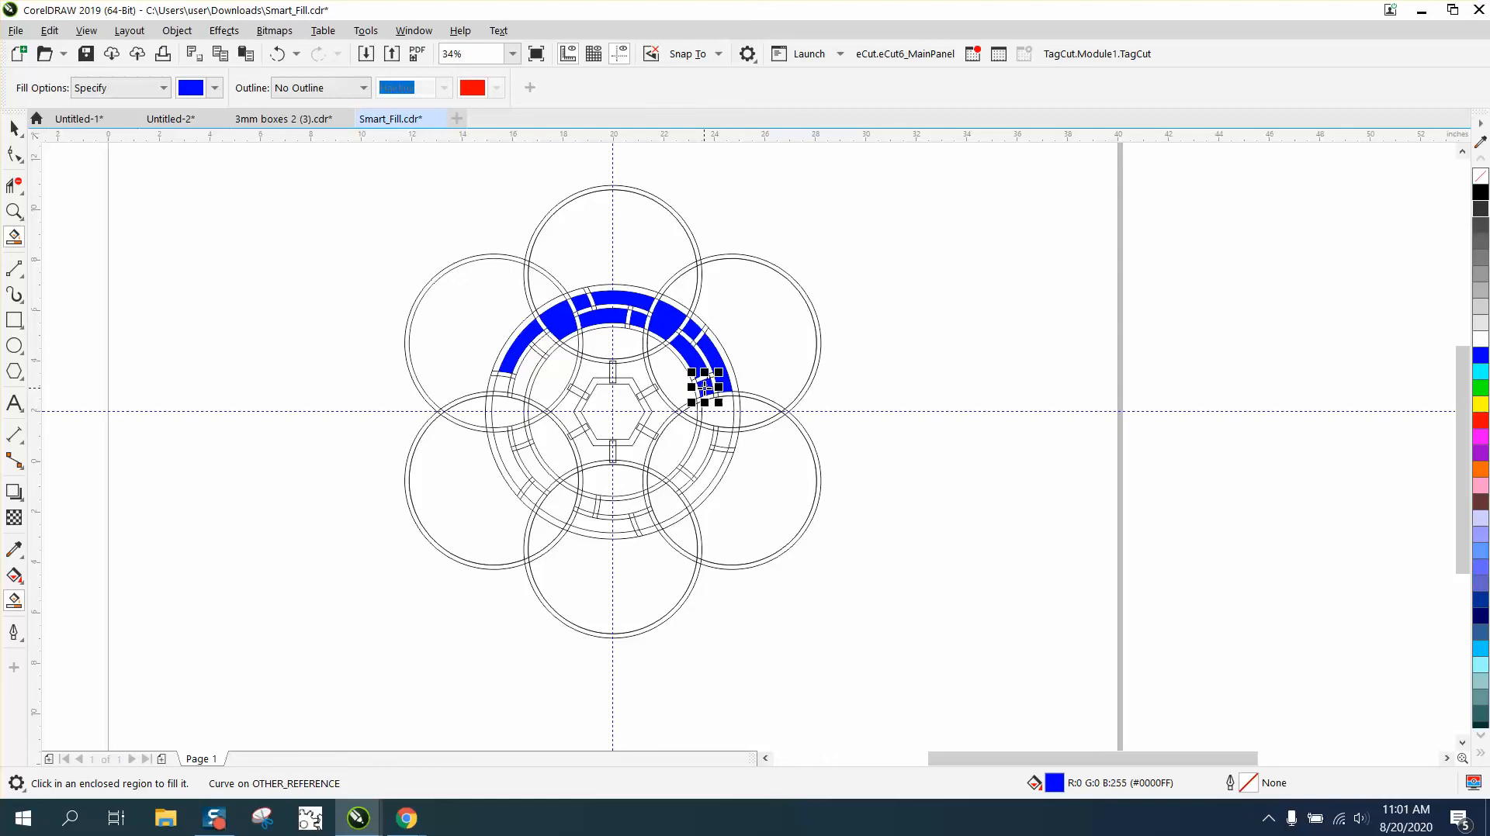
left_click(718, 419)
left_click(720, 438)
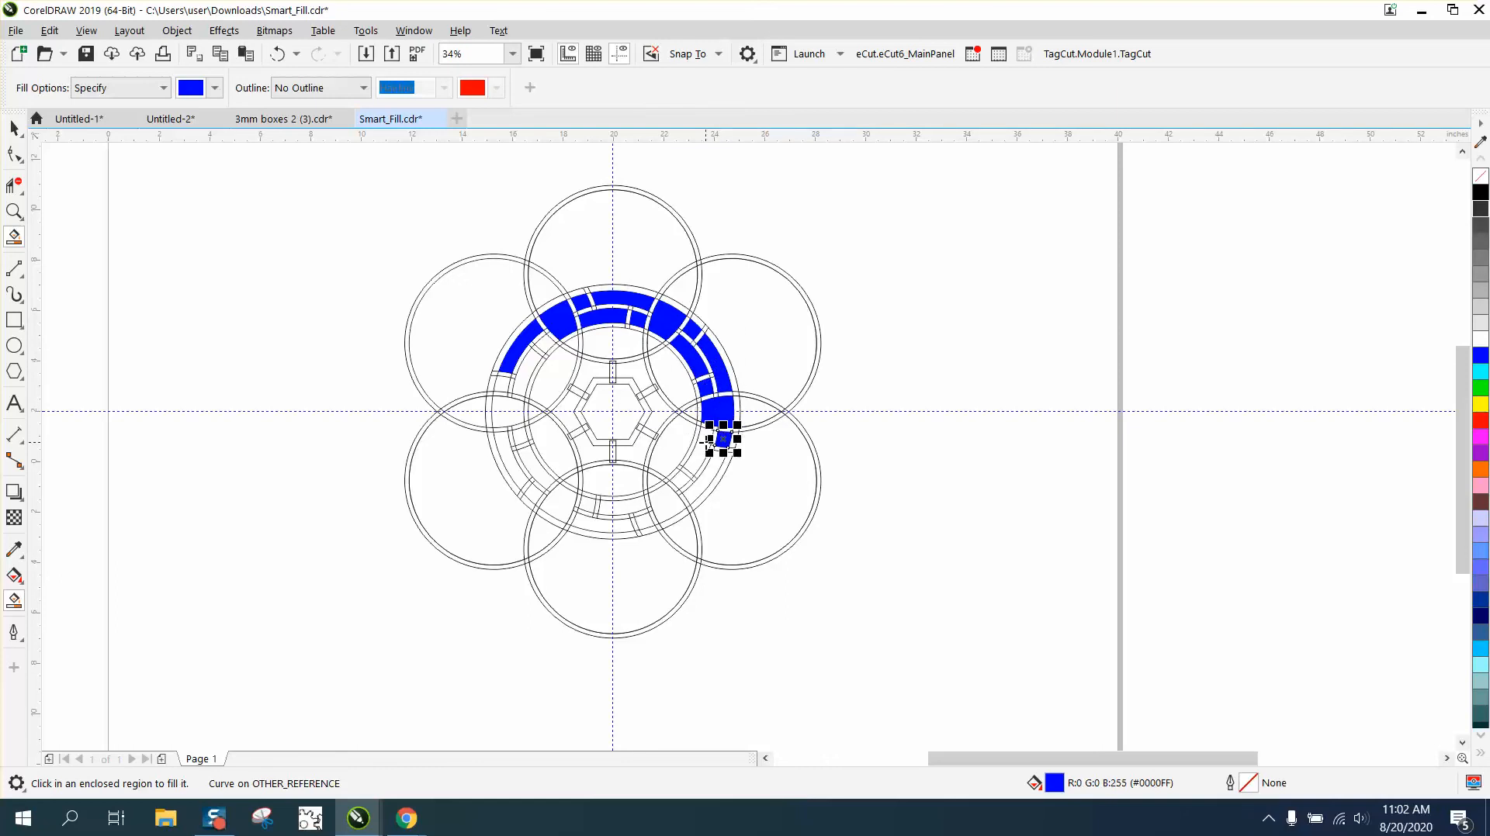
Step: Smart-fill the lower-right and bottom ring segments of the pattern in blue
left_click(708, 451)
left_click(706, 477)
left_click(680, 481)
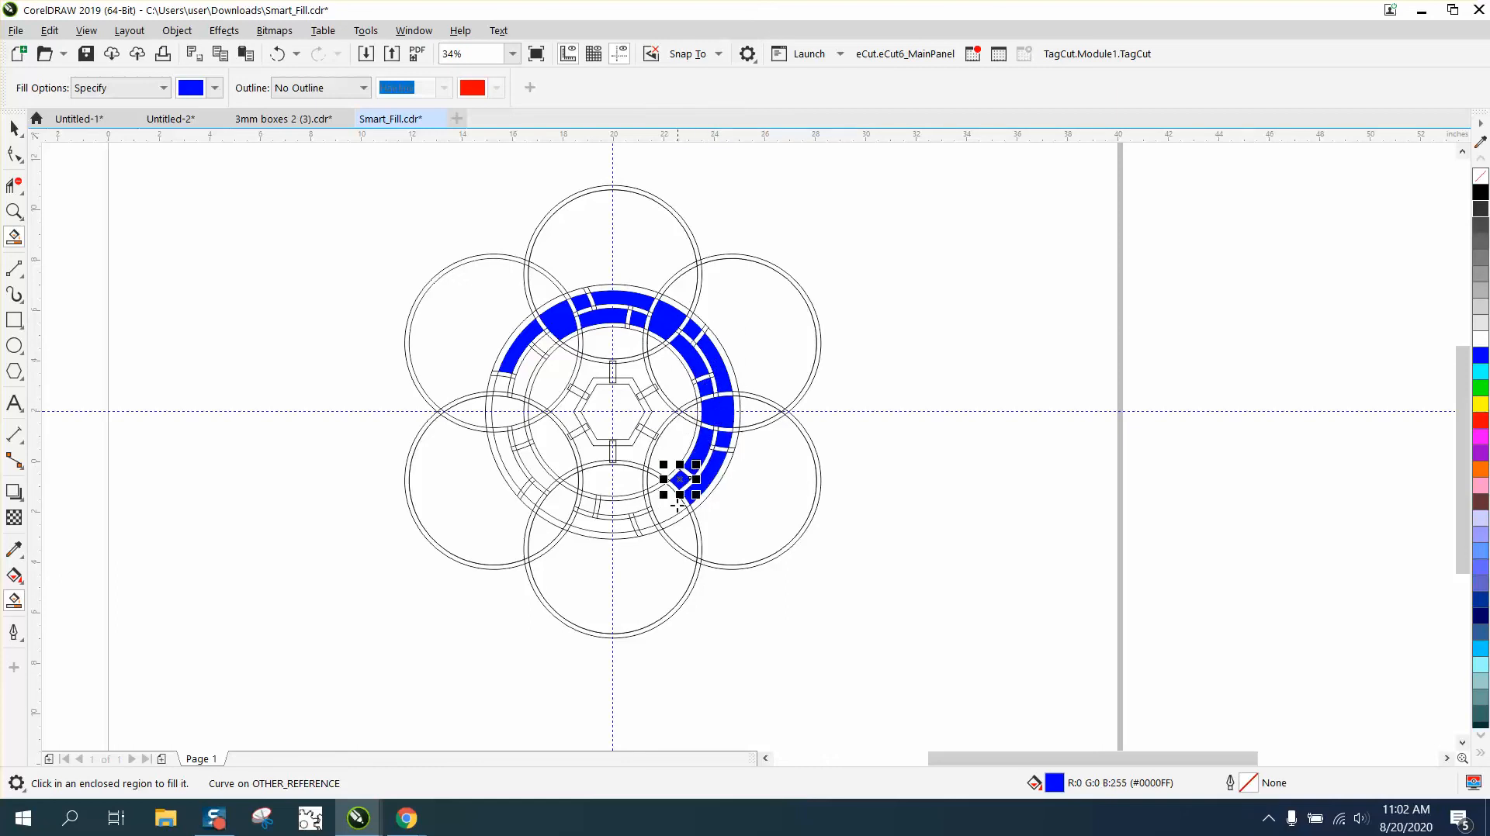
left_click(668, 500)
left_click(643, 521)
left_click(619, 506)
left_click(605, 522)
left_click(586, 505)
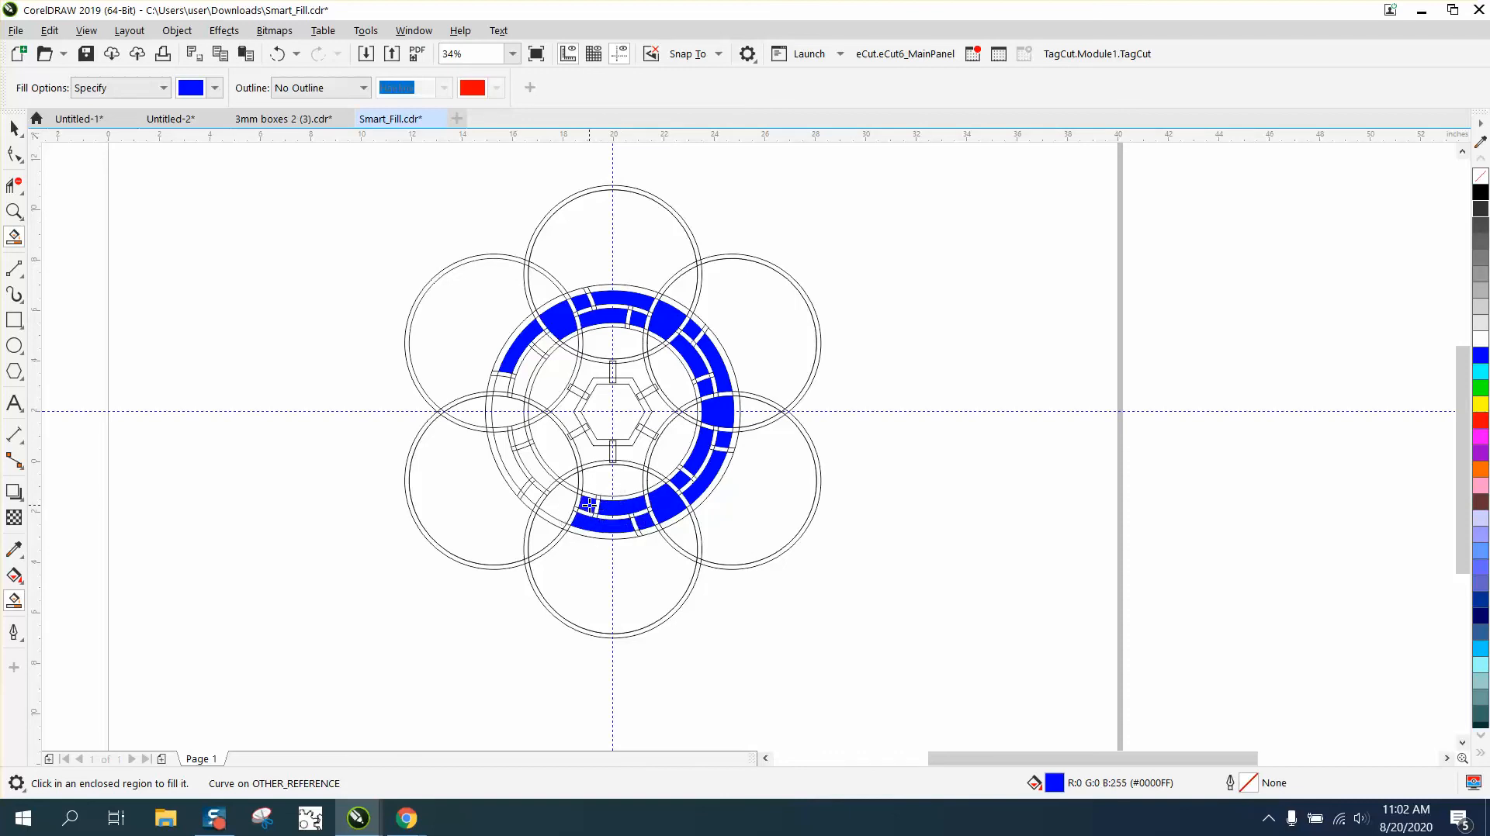
Step: Smart-fill the remaining ring segments on the lower-left and left side in blue to close the ring
left_click(553, 506)
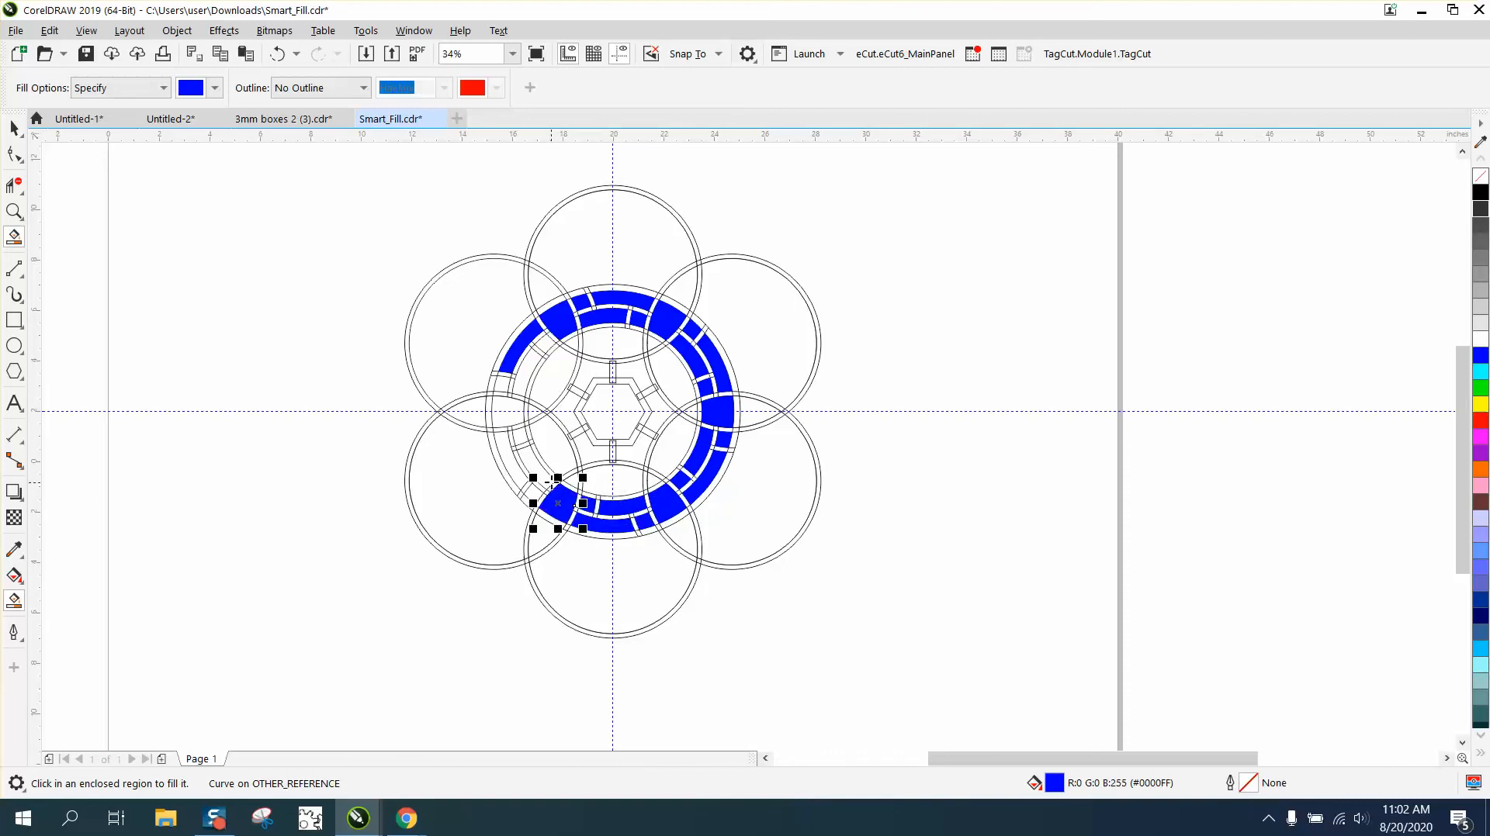
left_click(534, 475)
left_click(532, 493)
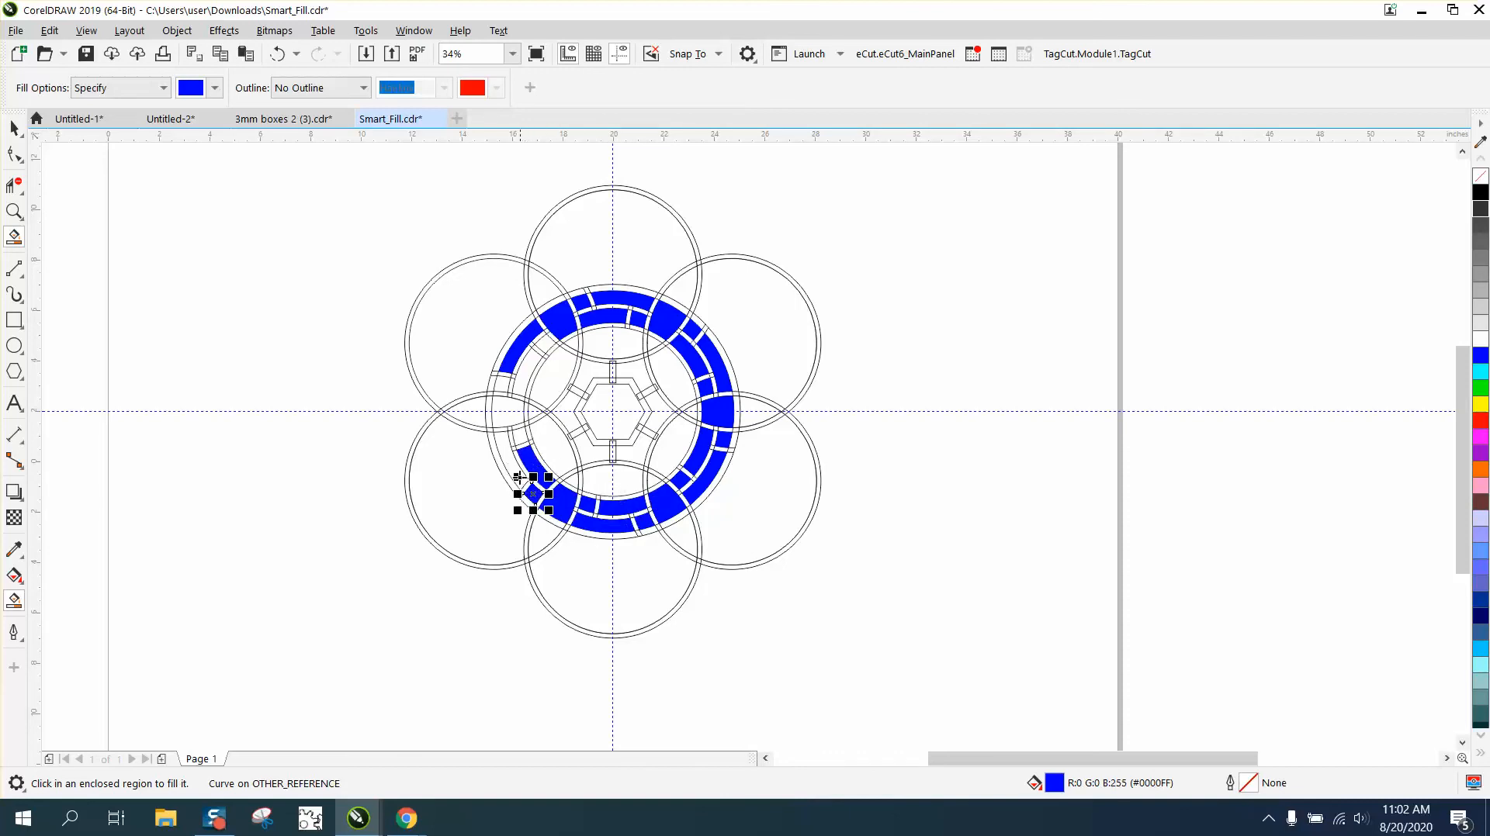
left_click(510, 461)
left_click(516, 434)
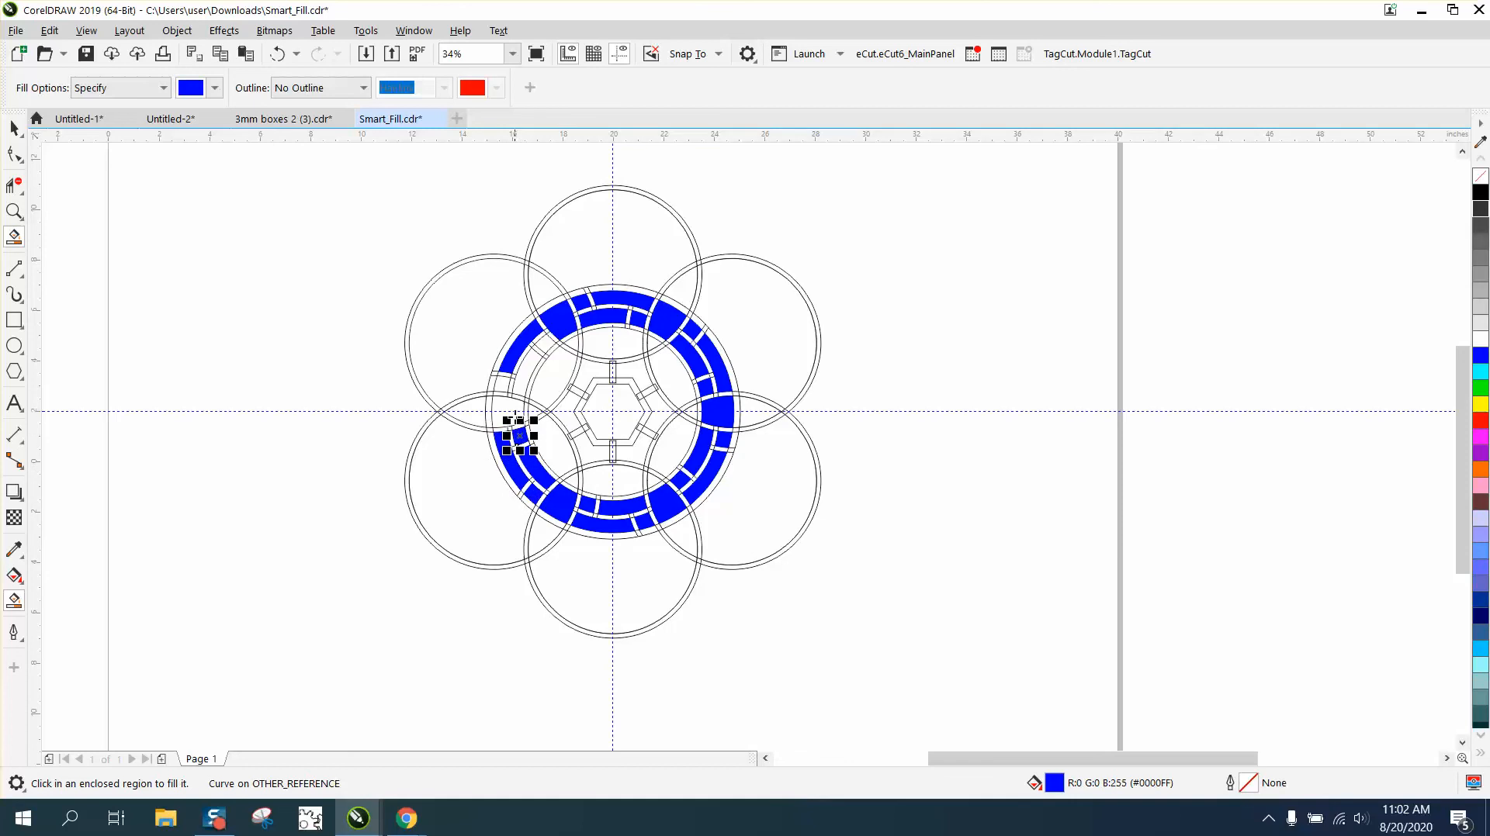
left_click(511, 411)
left_click(503, 385)
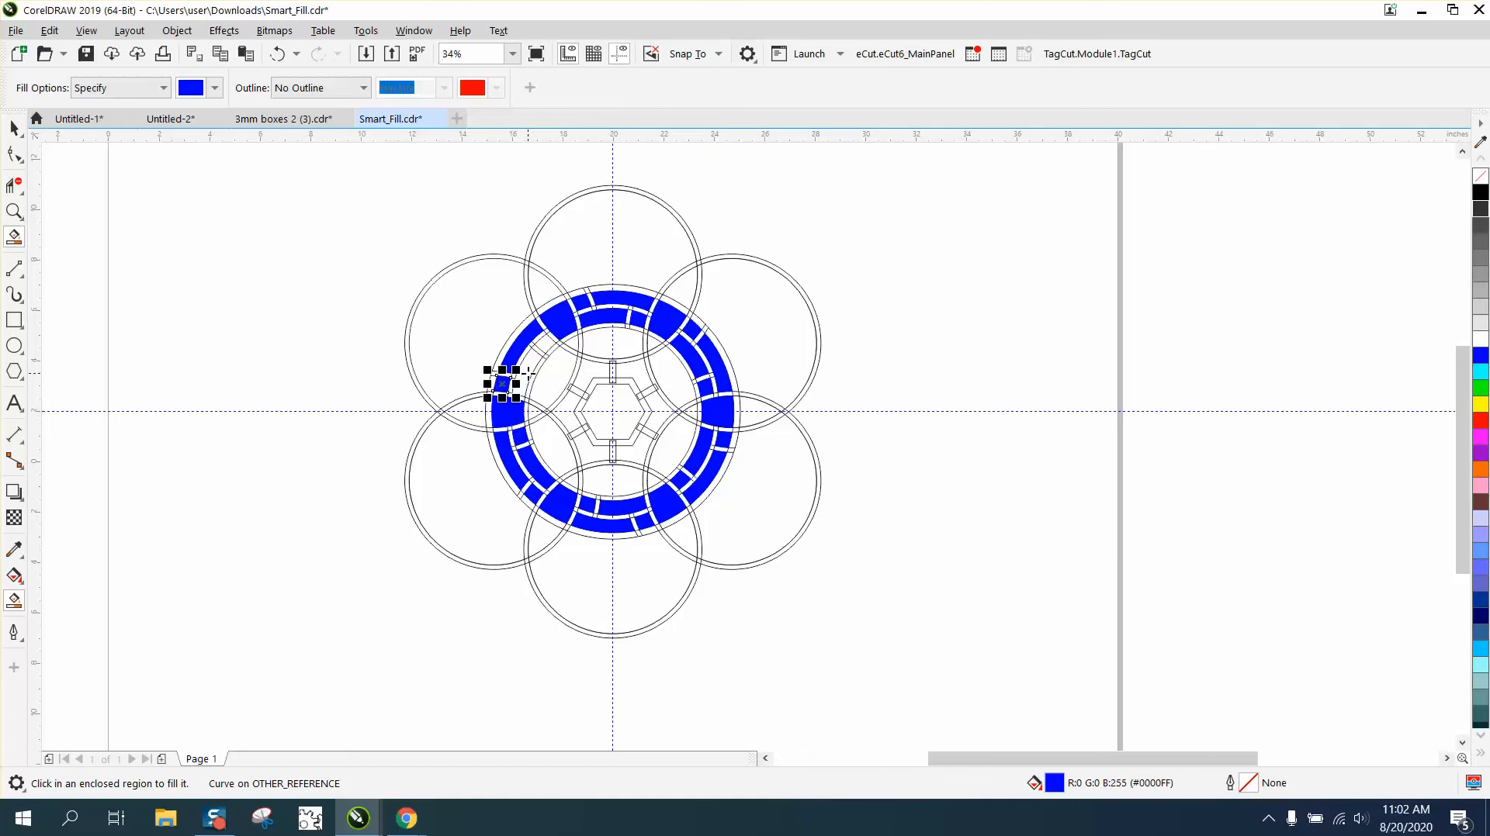
left_click(537, 355)
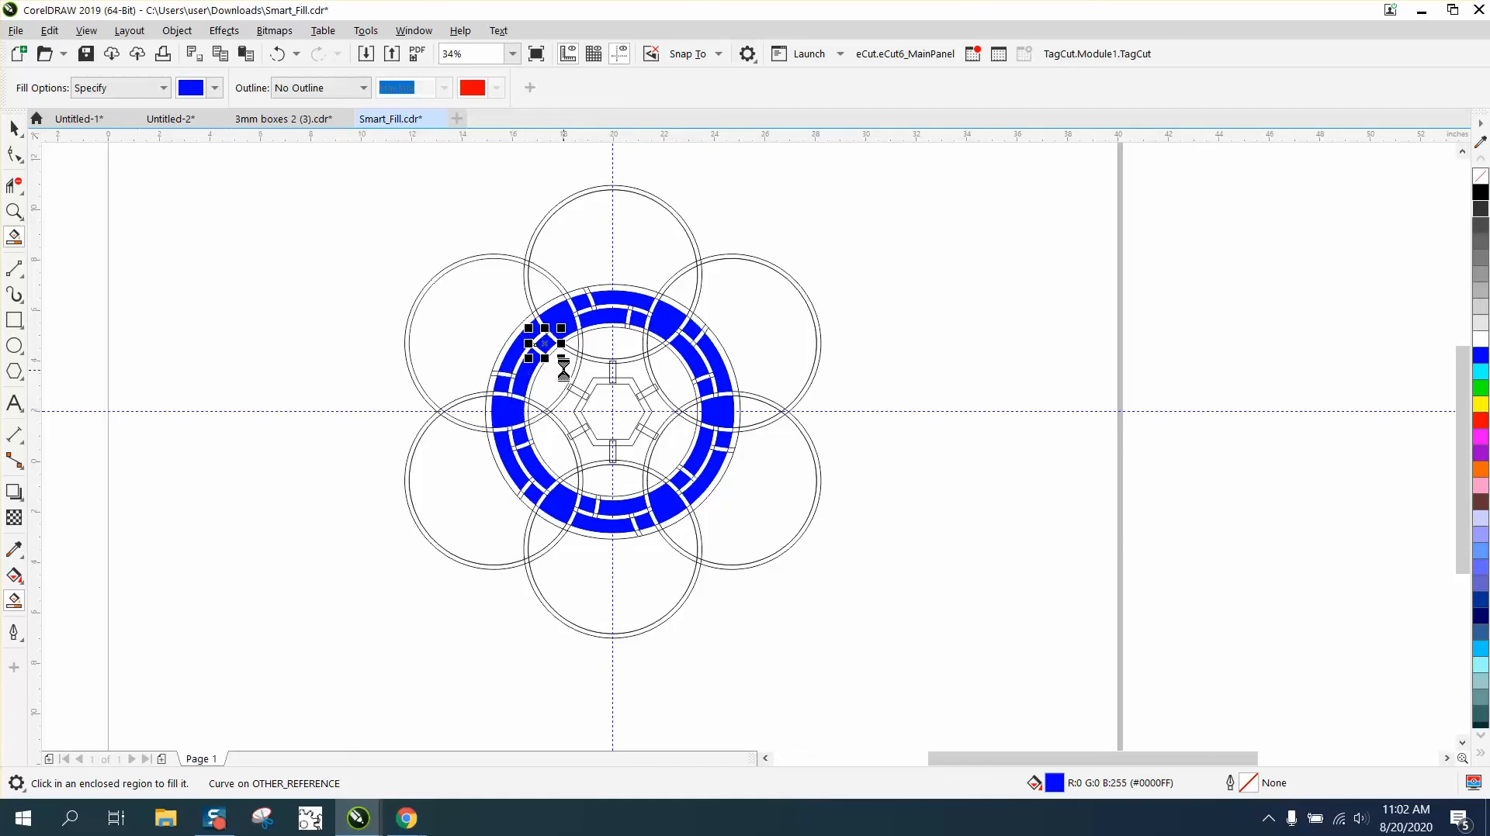
Step: Smart-fill the six large lens shapes around the center and the small triangles between them in blue
left_click(560, 354)
left_click(635, 342)
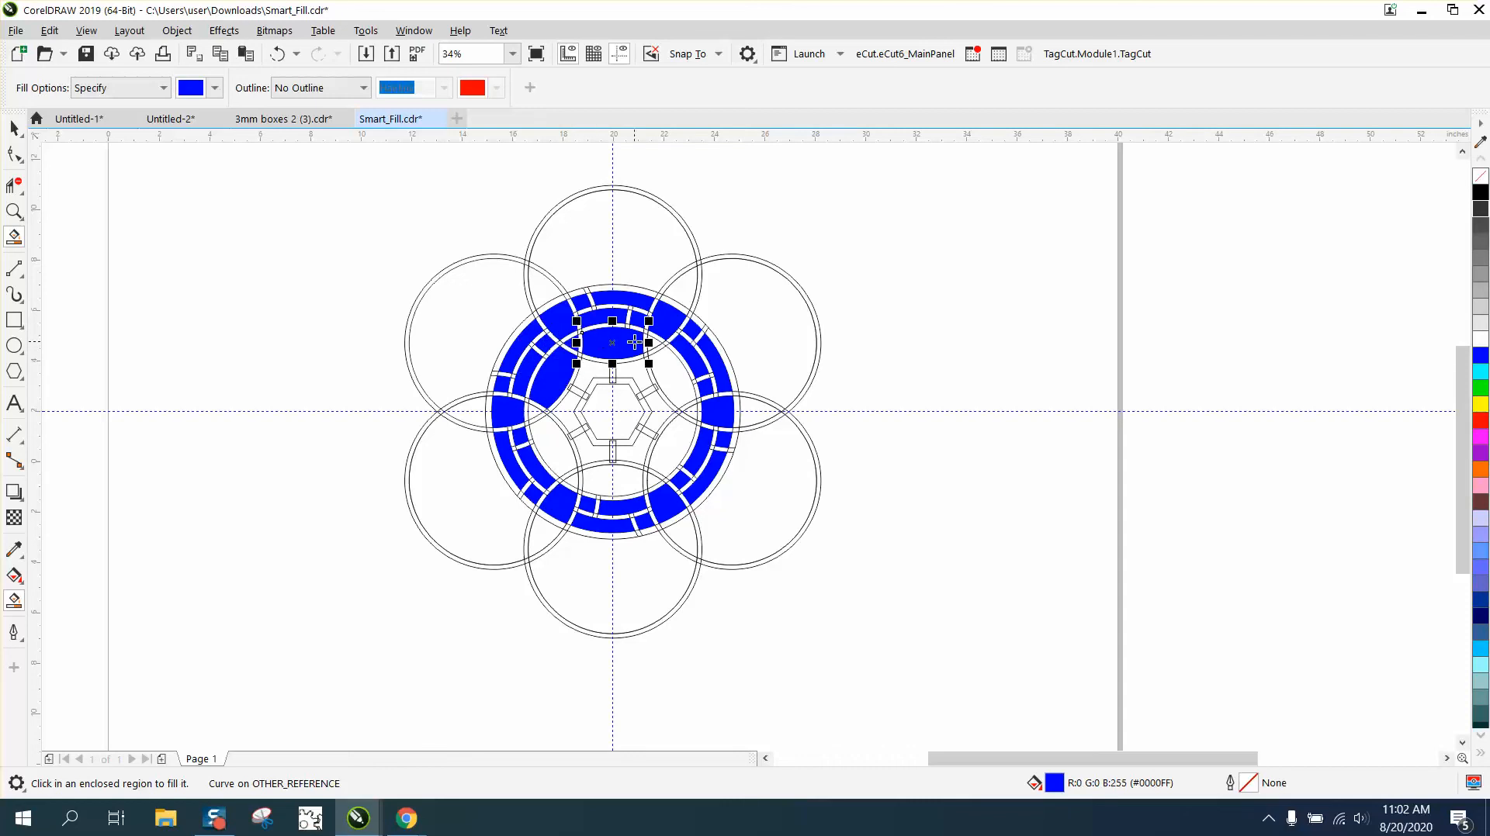
left_click(654, 348)
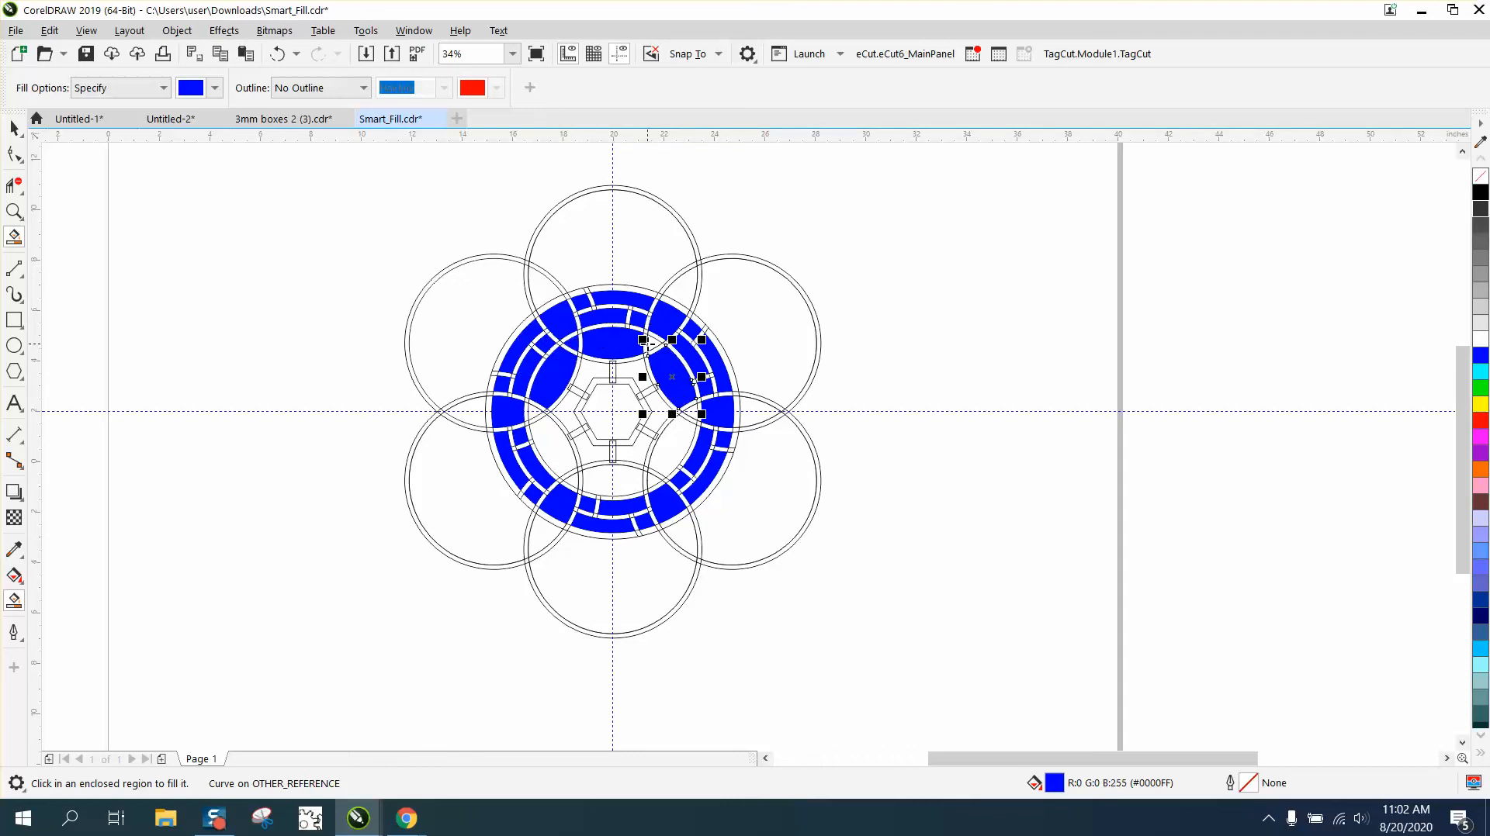
left_click(651, 343)
left_click(687, 413)
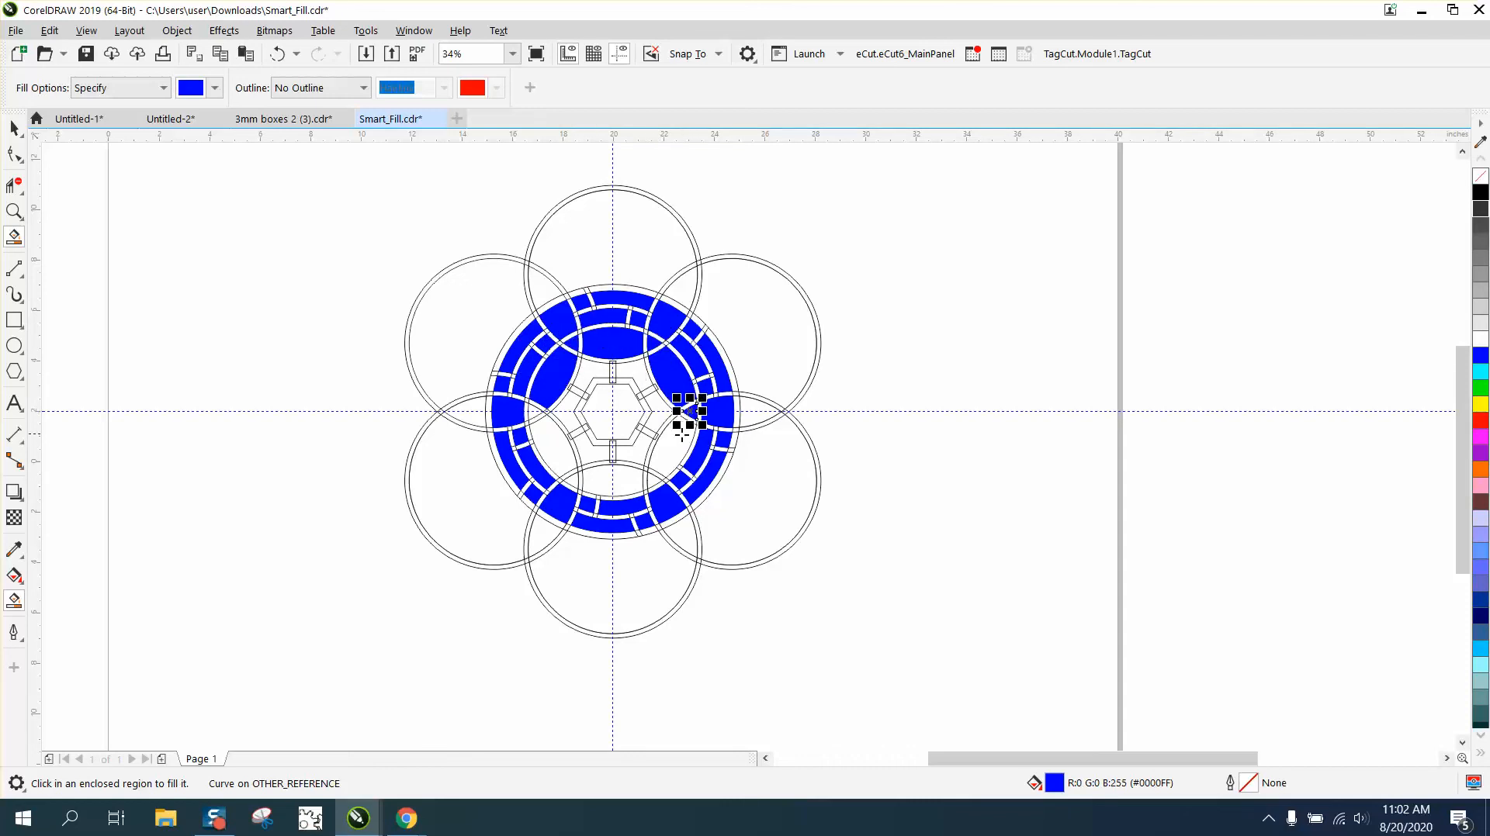
left_click(676, 446)
left_click(654, 480)
left_click(619, 479)
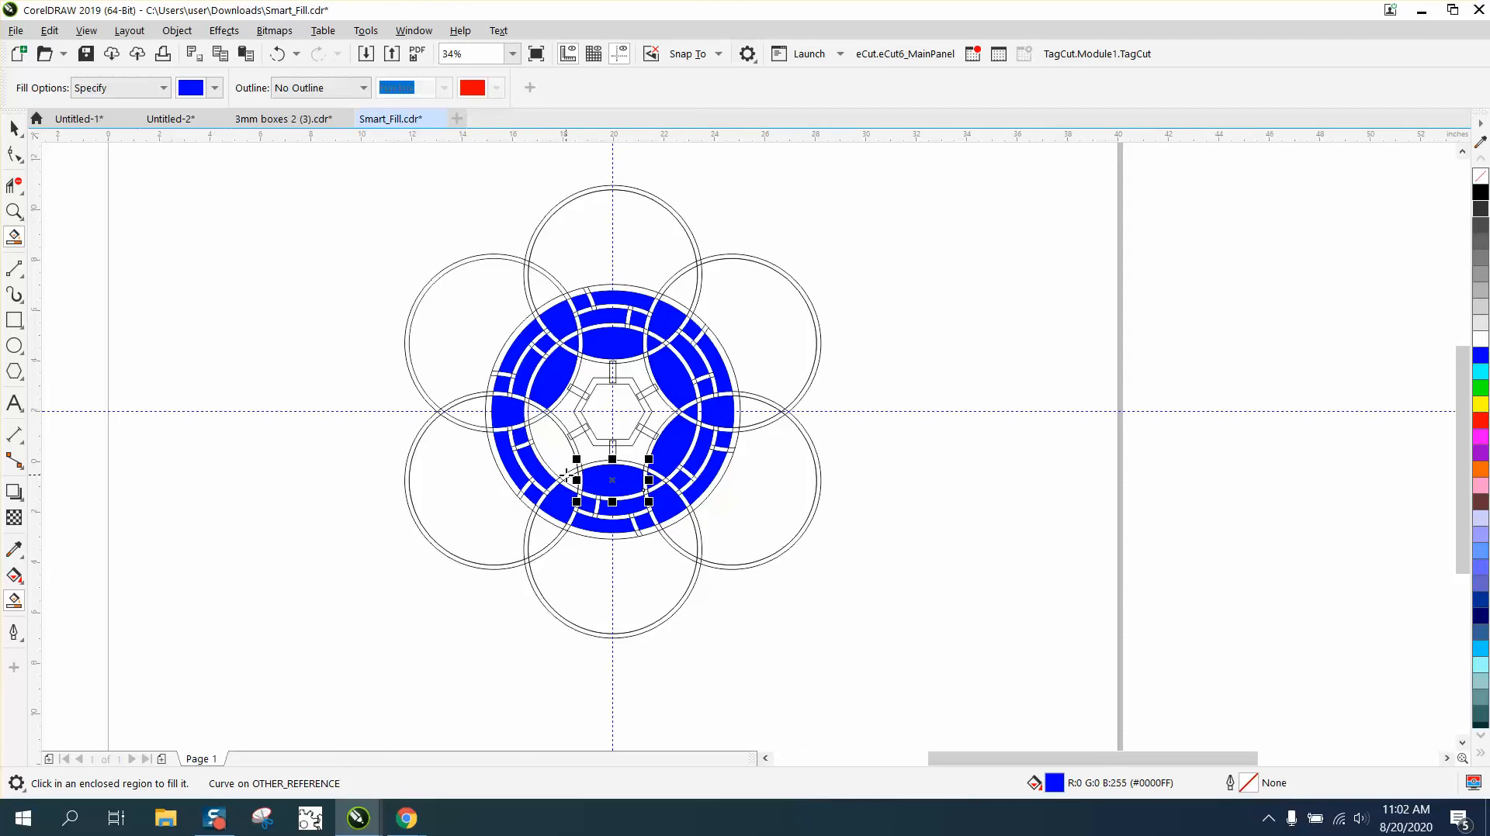
left_click(558, 460)
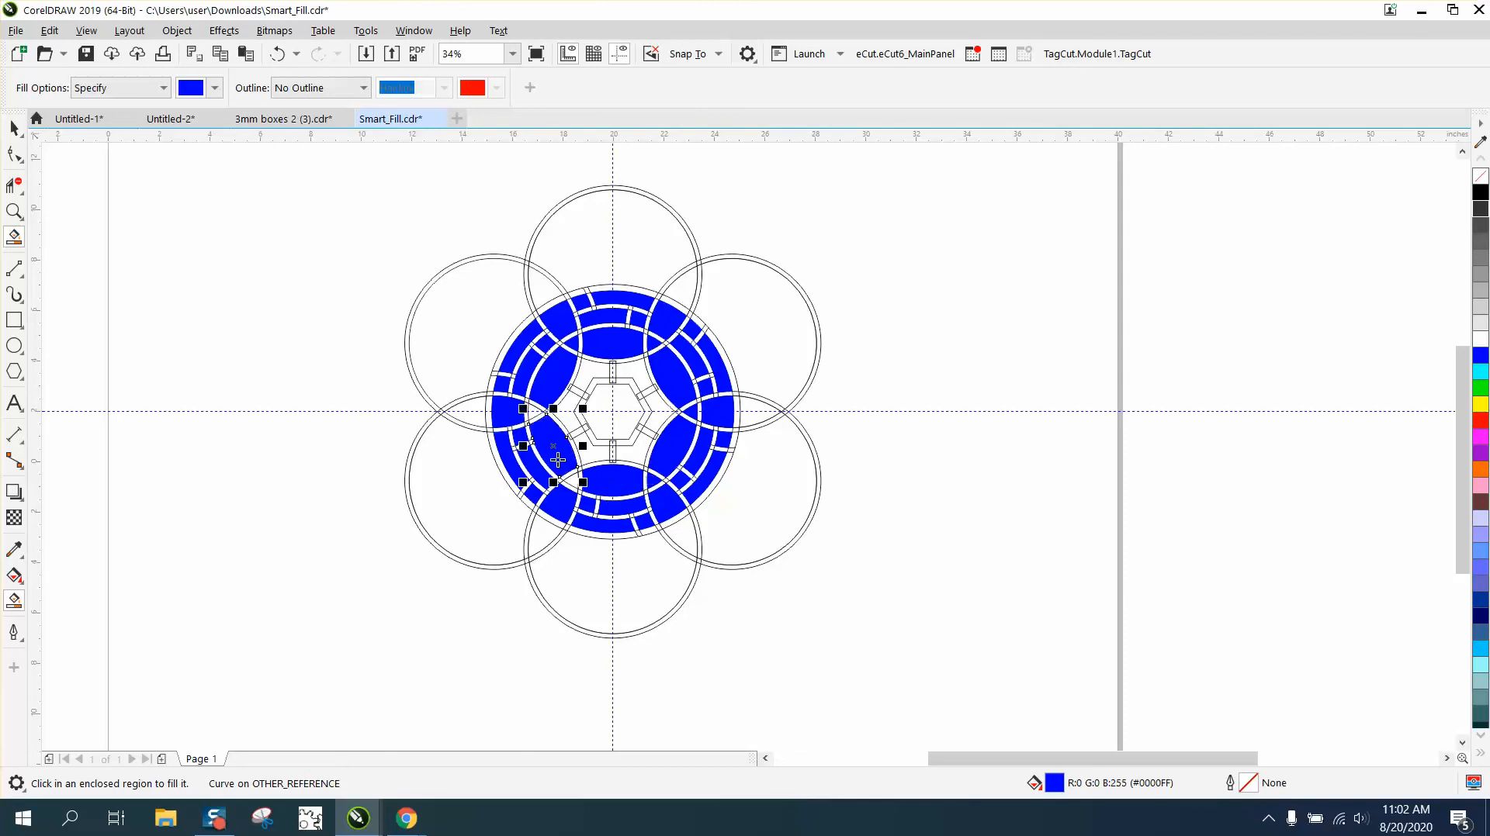
left_click(533, 412)
Step: Smart-fill the six regions surrounding the central hexagon frame in blue
left_click(568, 415)
left_click(595, 369)
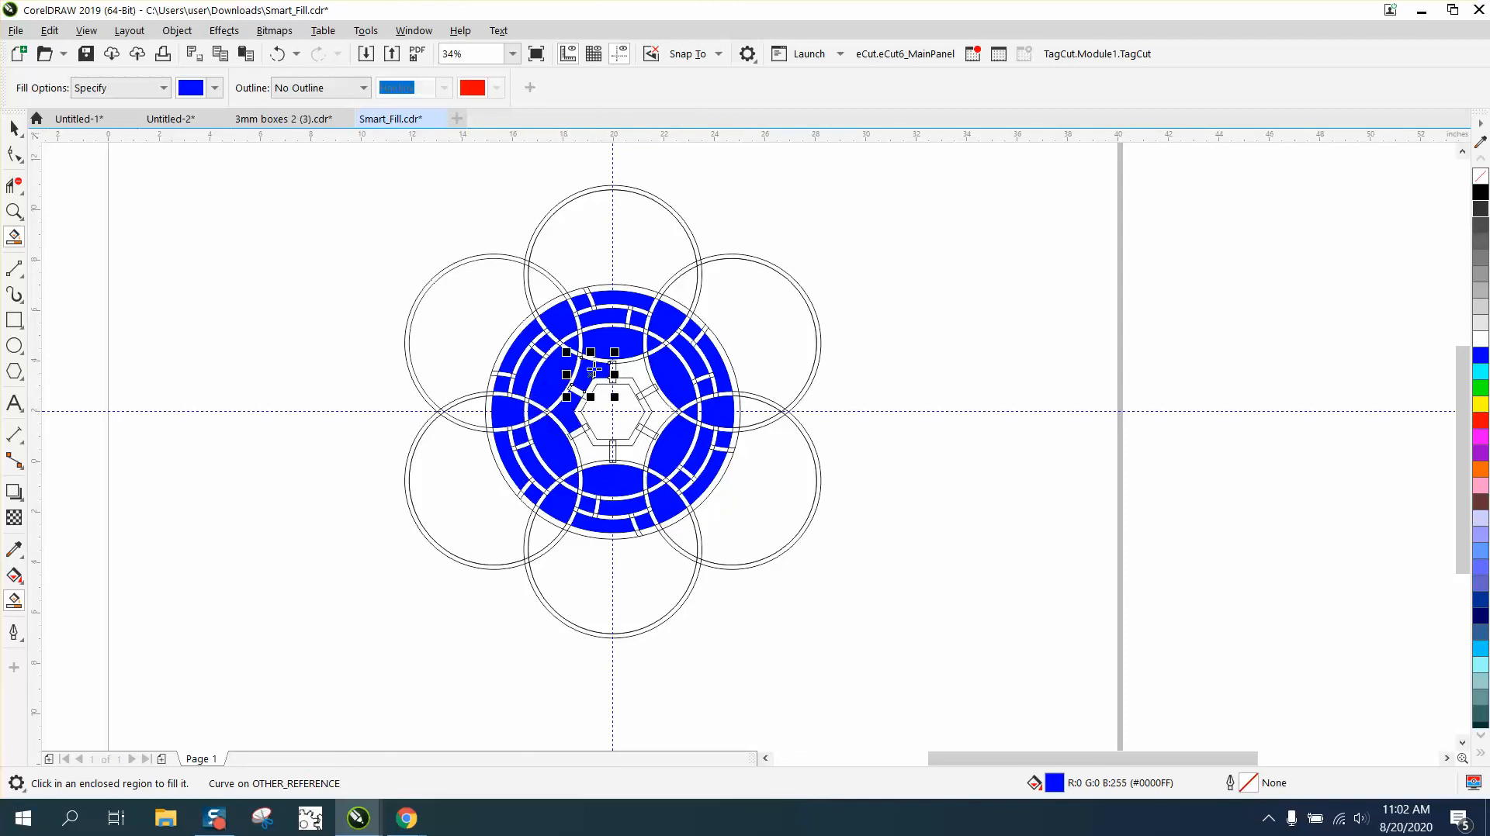
left_click(638, 371)
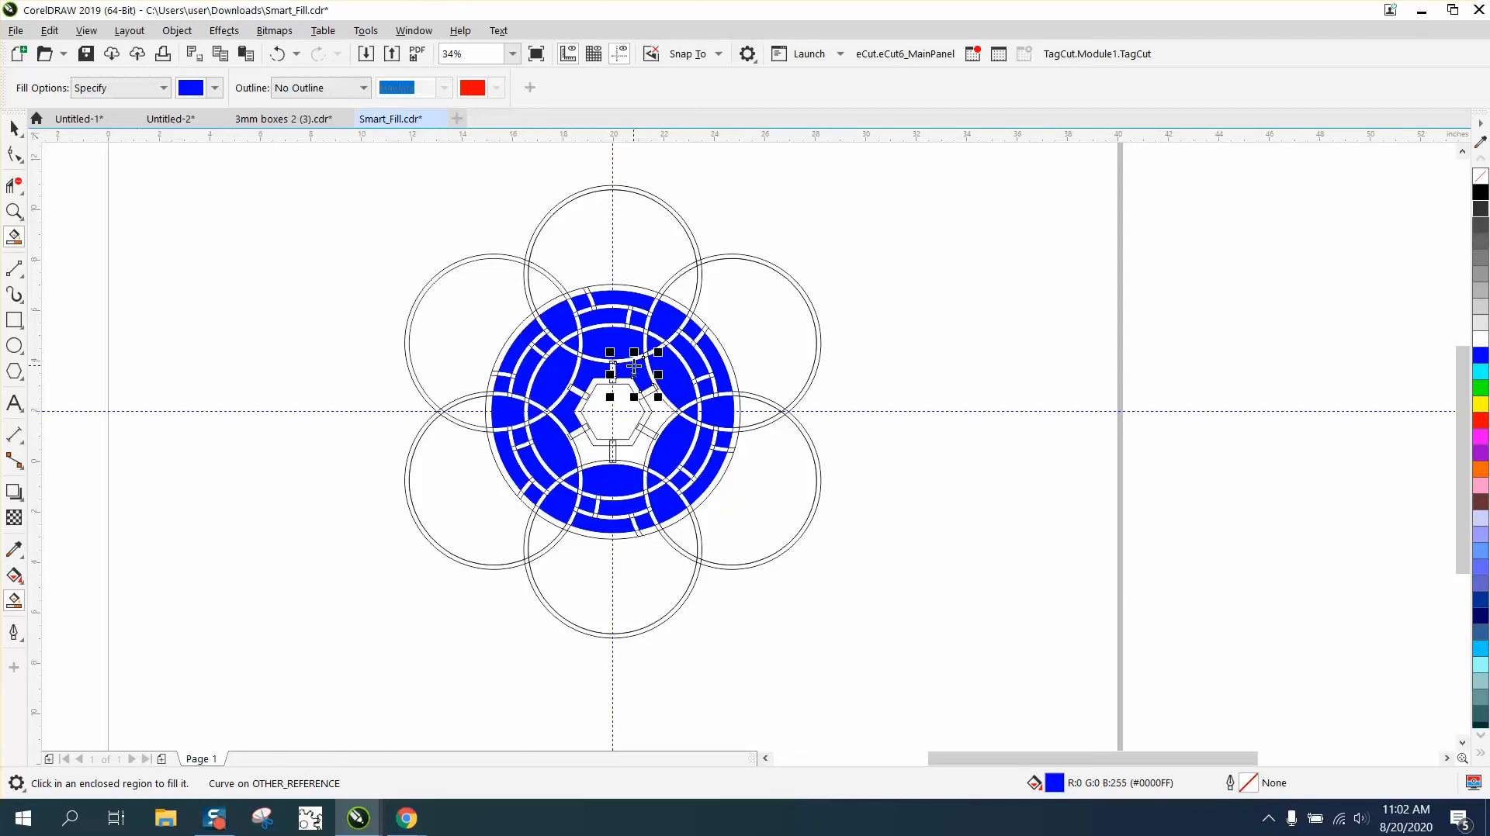
left_click(661, 405)
left_click(640, 440)
left_click(596, 448)
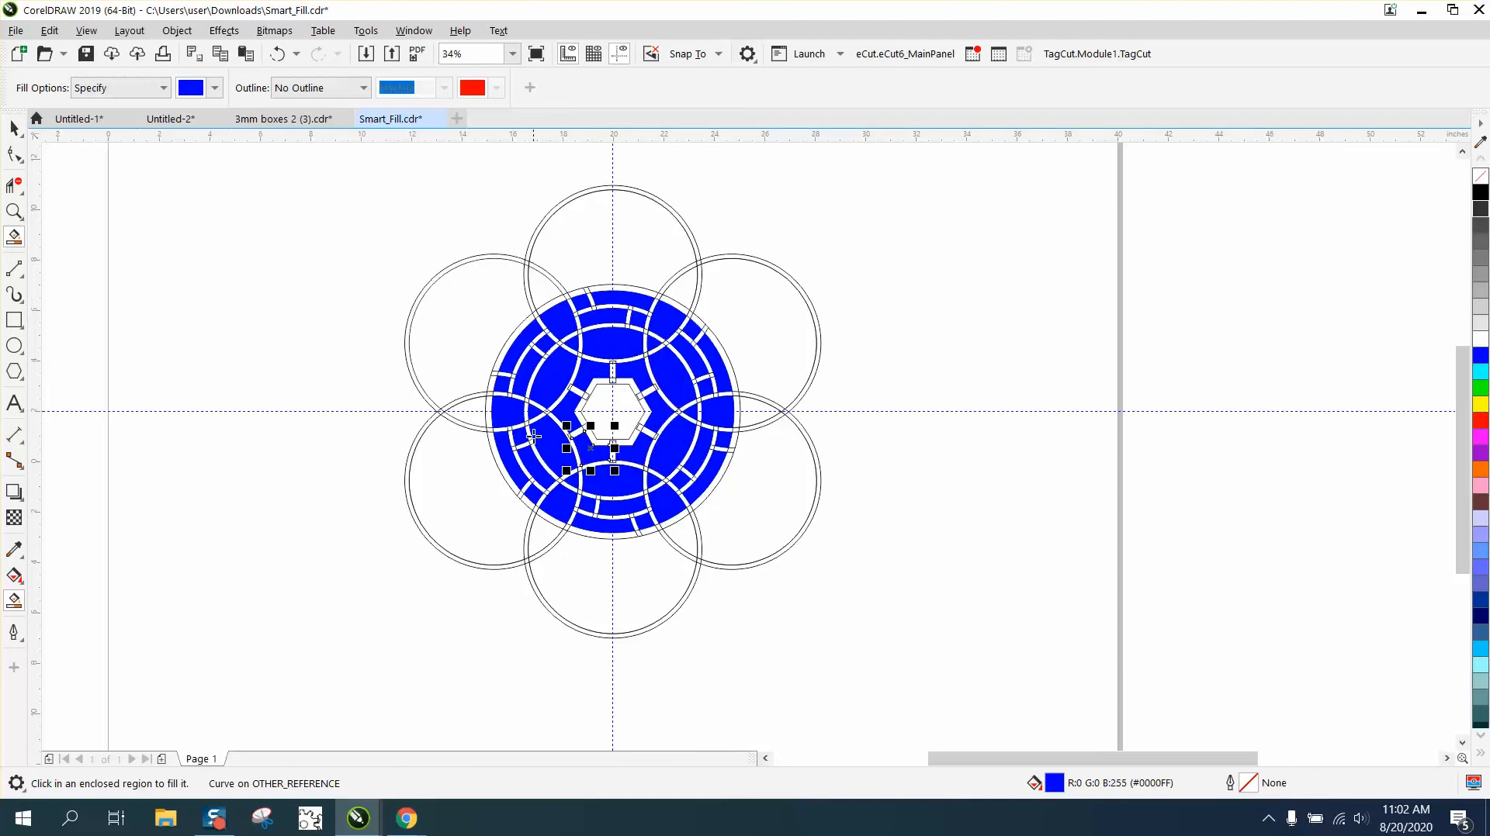
scroll(533, 436, "down", 2)
left_click(14, 128)
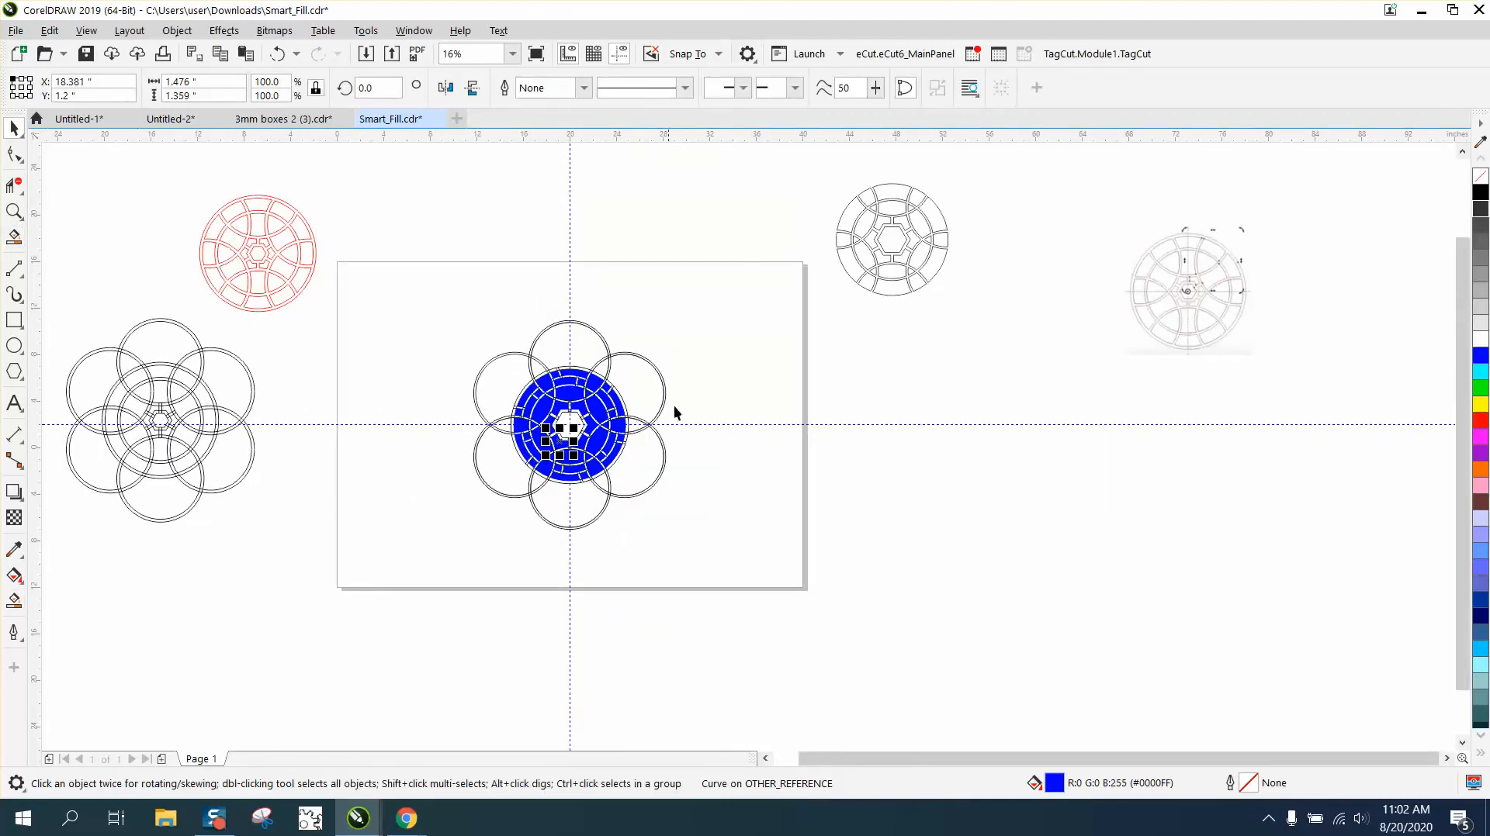
left_click(665, 396)
key("Right")
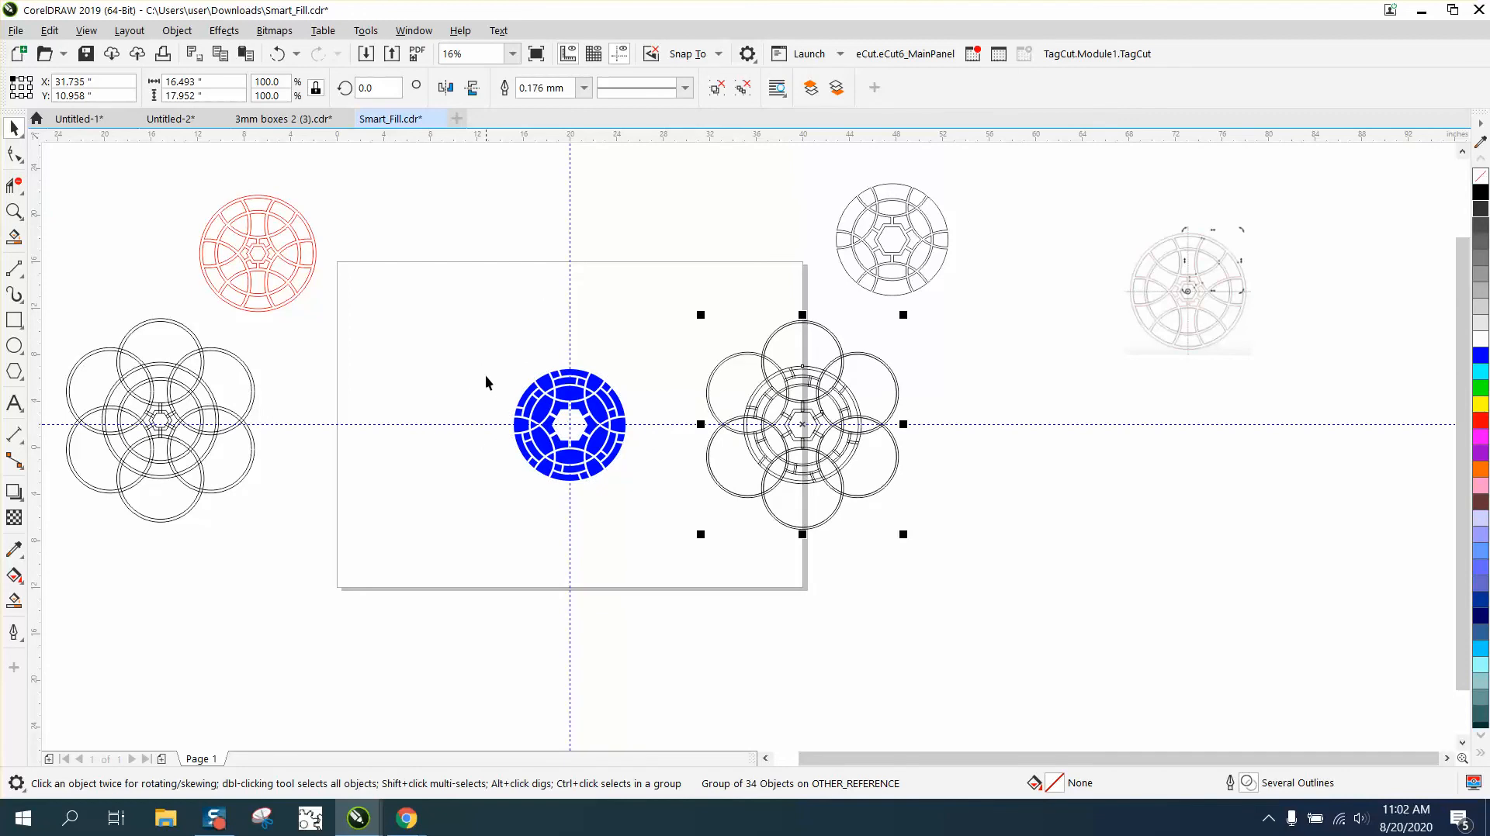
left_click(277, 52)
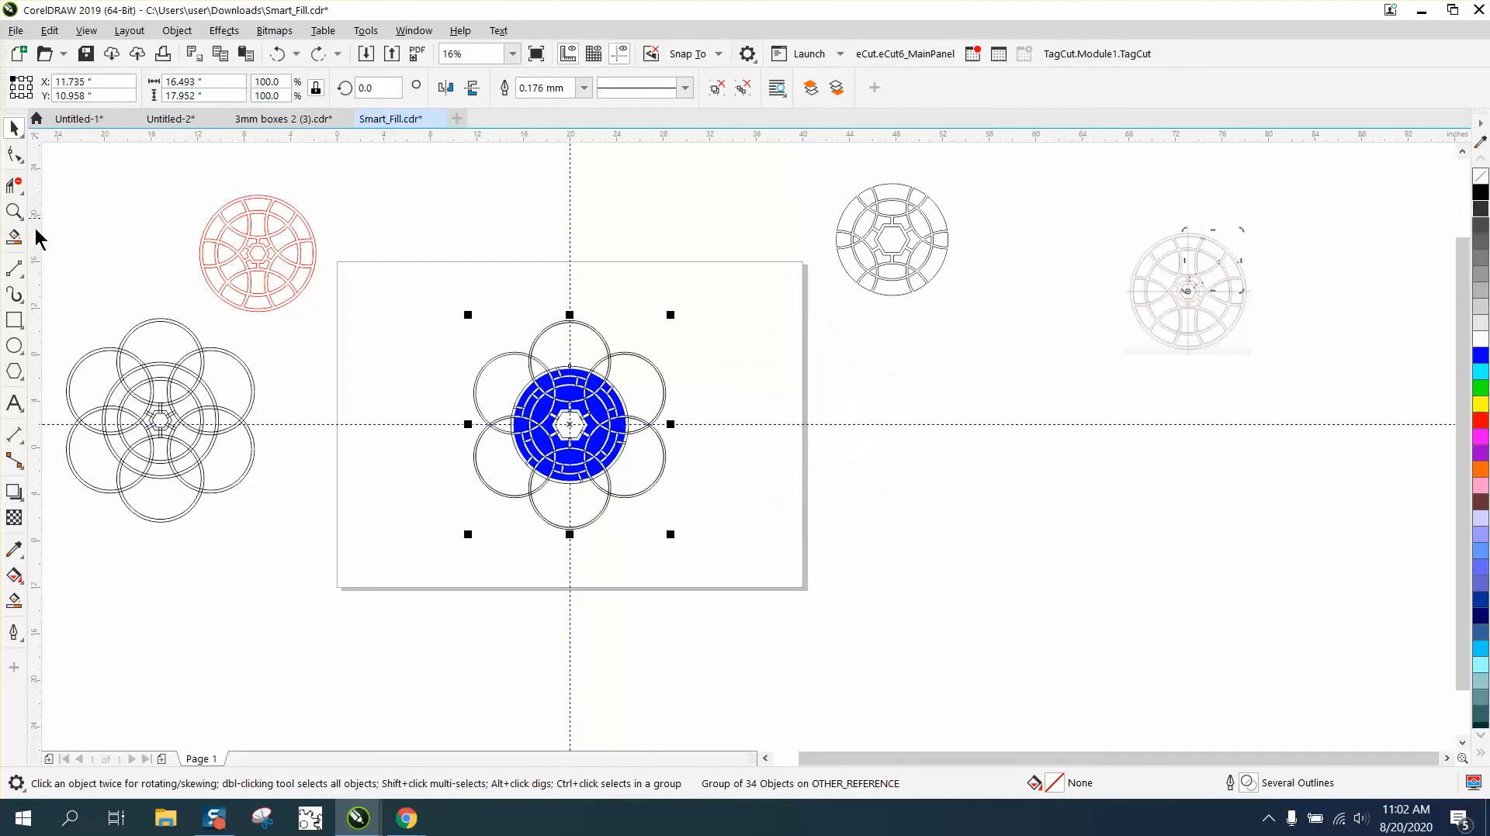
Step: Smart-fill the central hexagon in blue and move the circle outline group 20 inches to the right, clear of the filled shapes
left_click(14, 604)
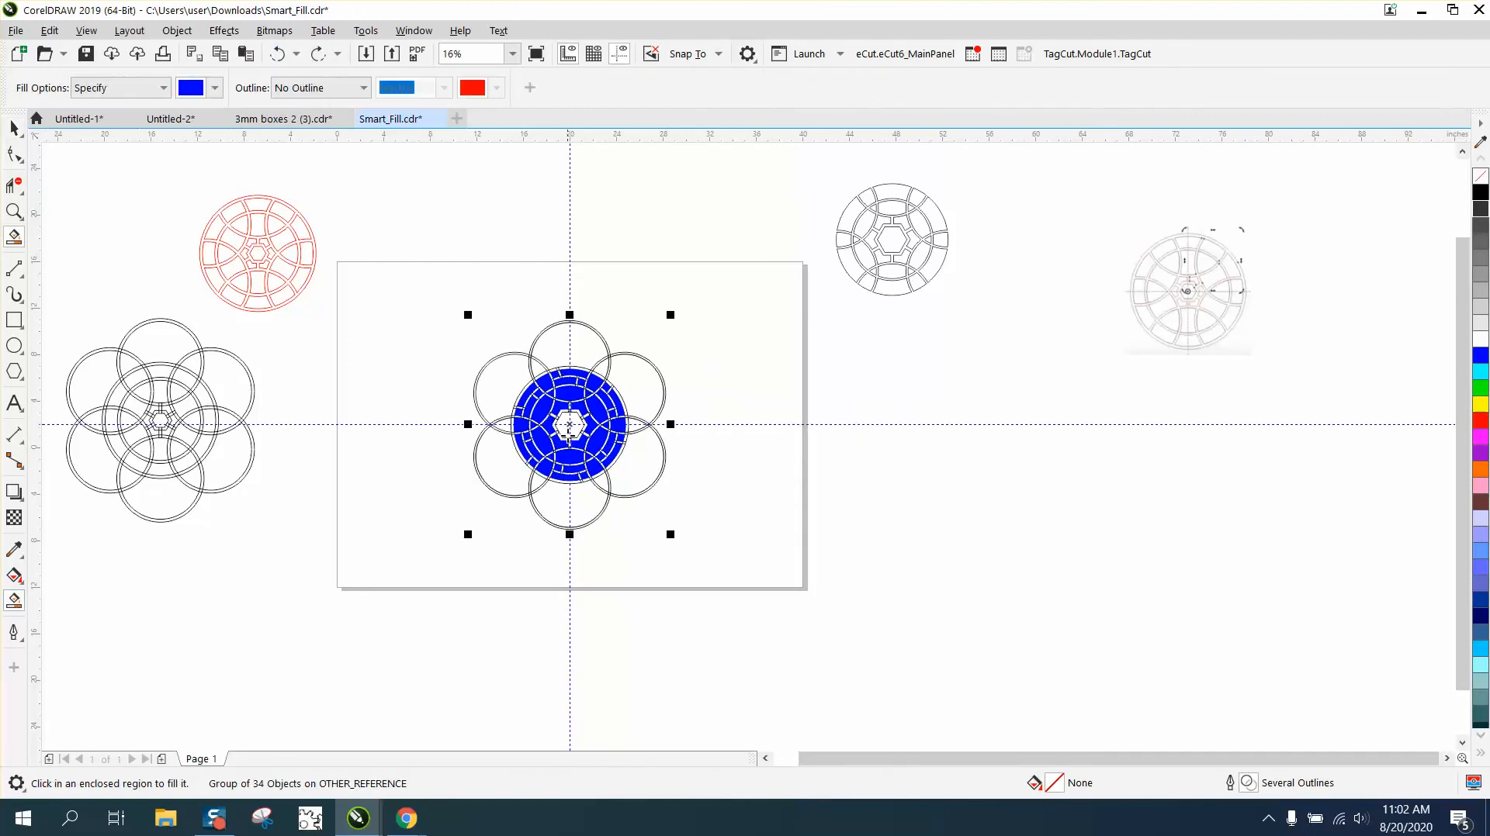
left_click(569, 431)
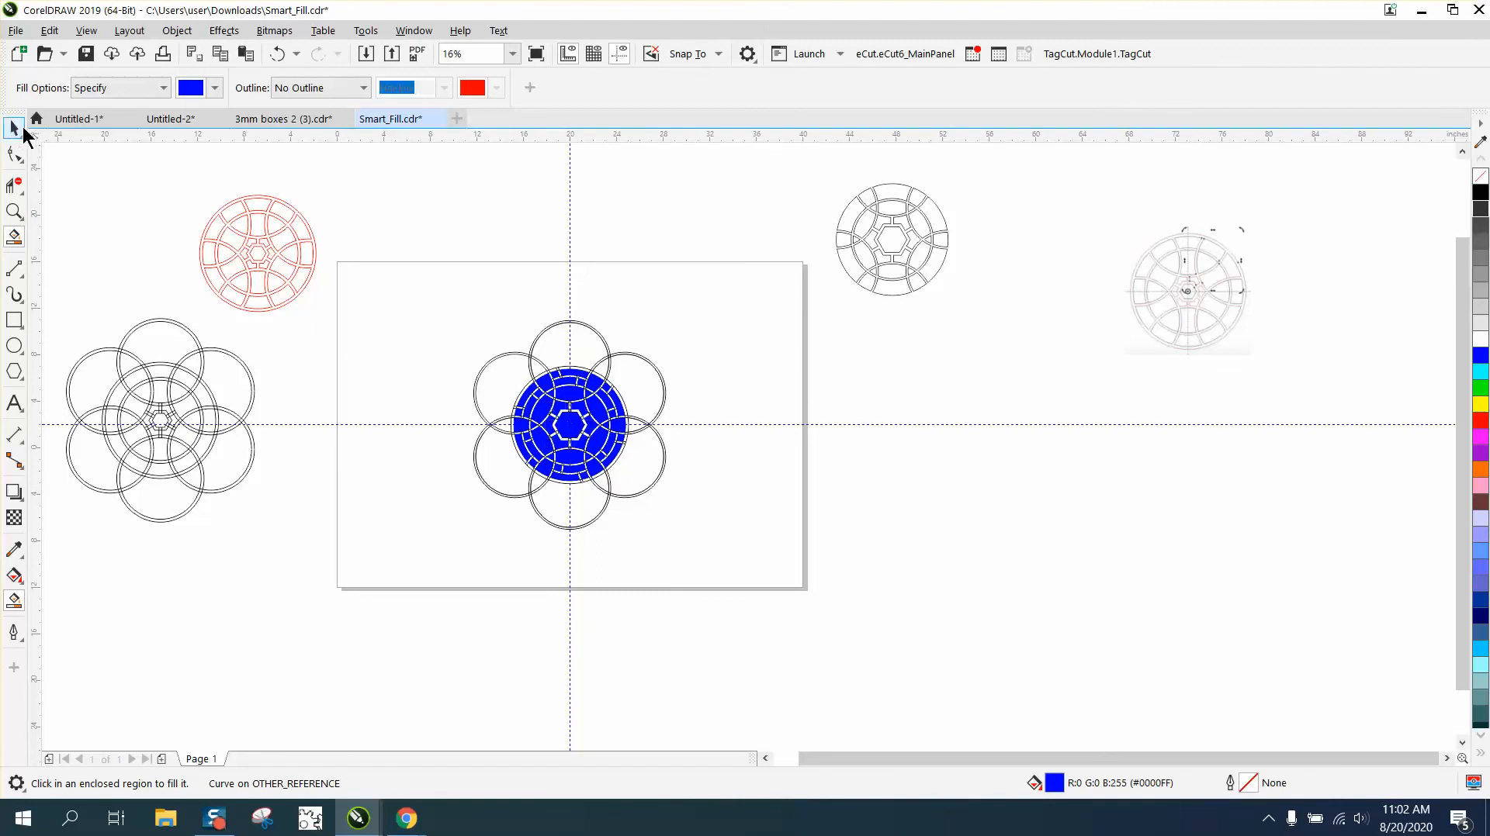
left_click(14, 128)
left_click(568, 324)
key("Right")
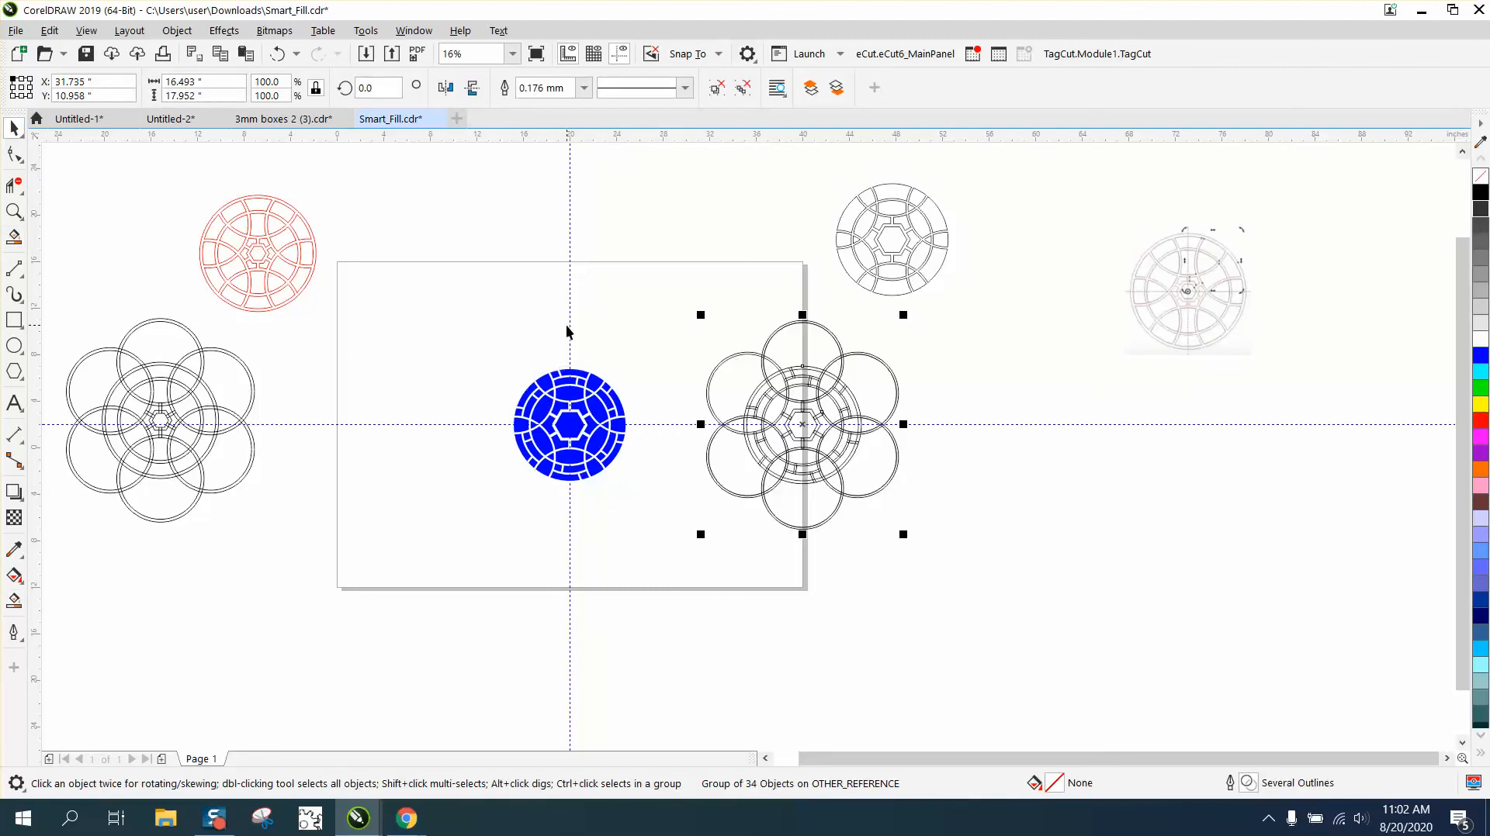
Step: Select all the blue filled pieces together, remove their fill and give them a black outline
left_click(14, 211)
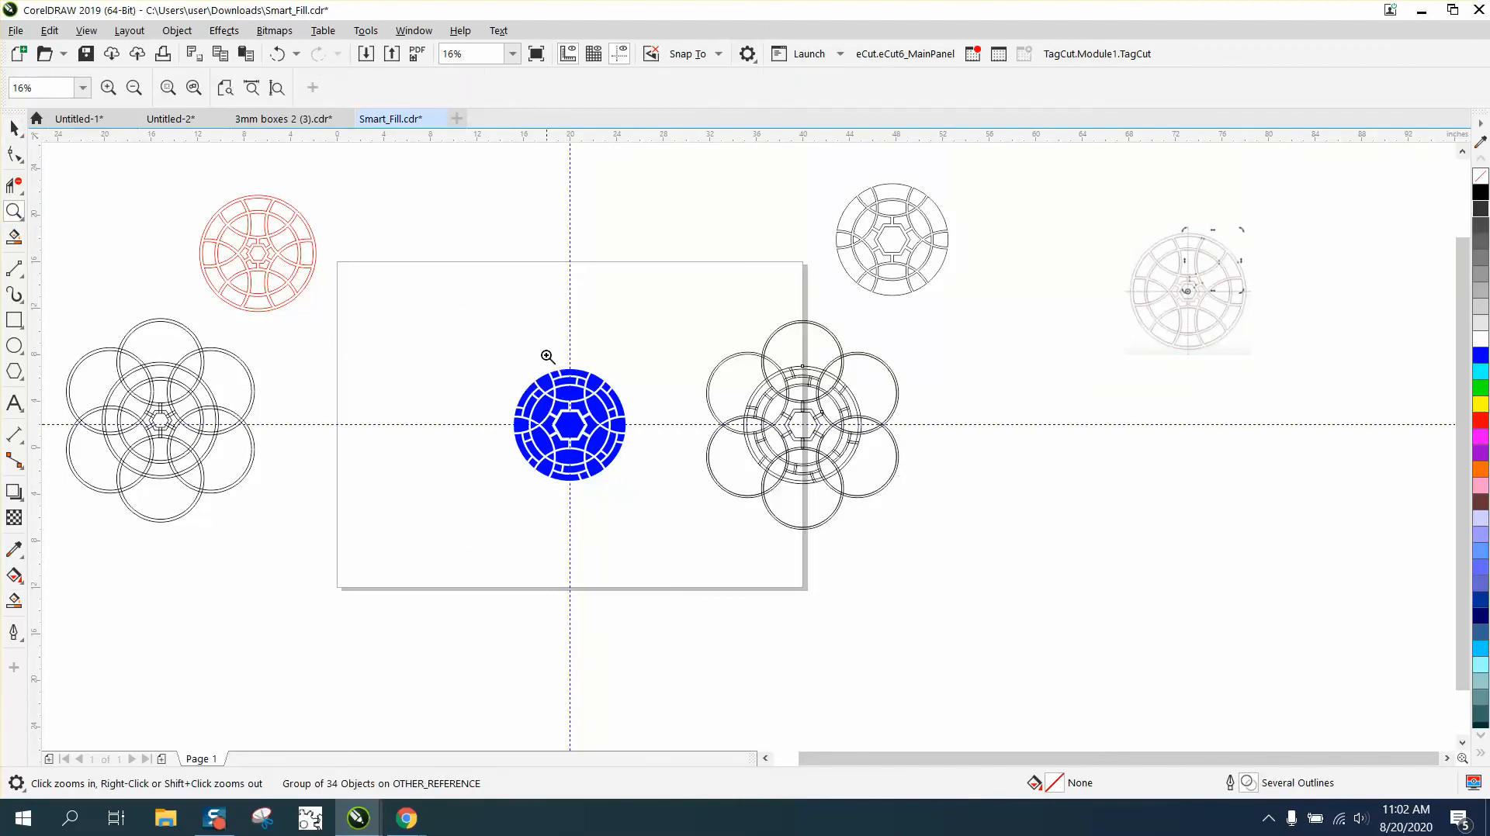
left_click_drag(519, 351, 669, 485)
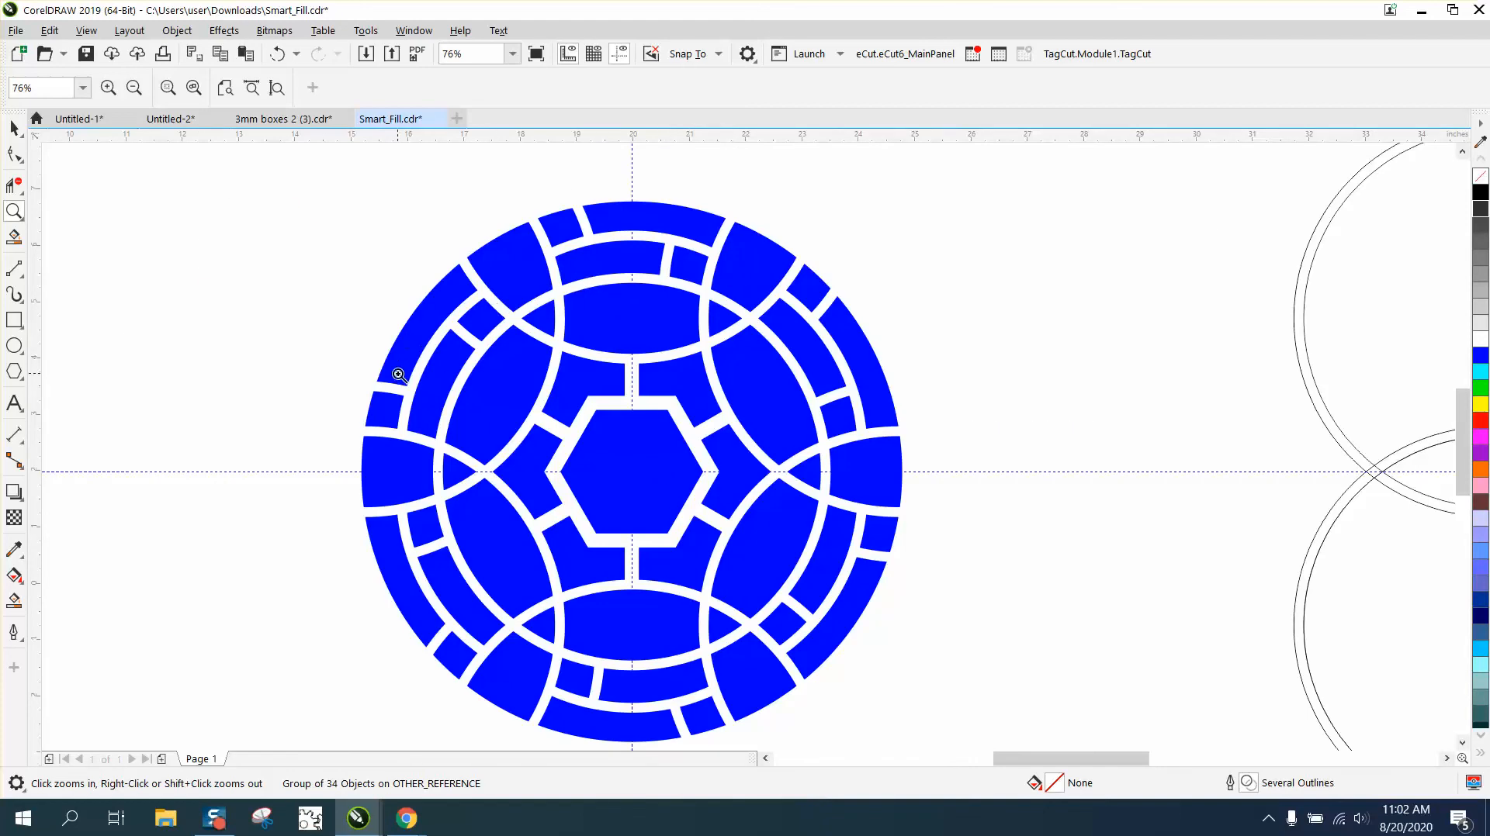
scroll(473, 326, "down", 2)
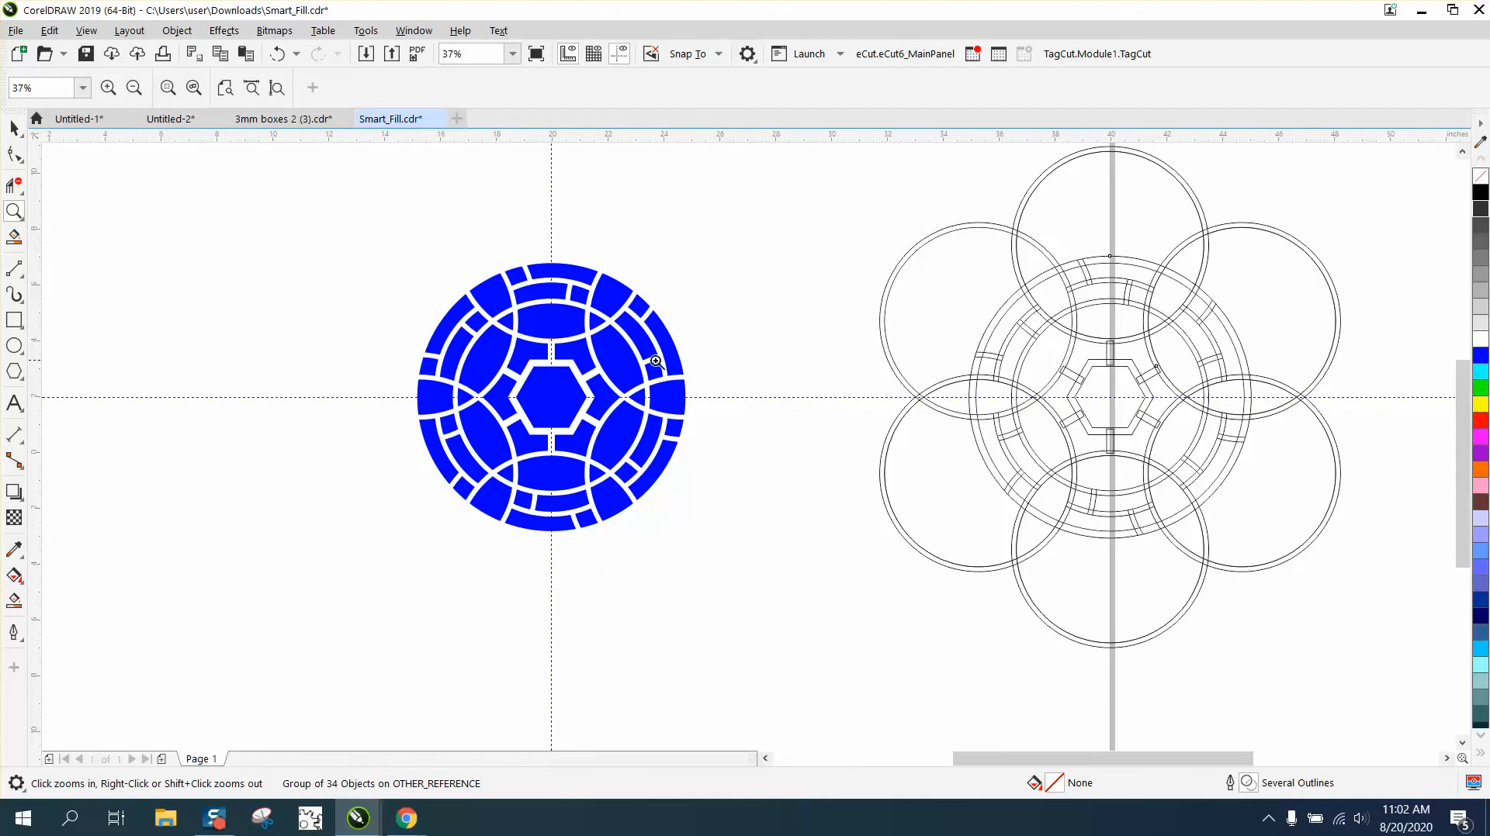
left_click(14, 128)
left_click(496, 304)
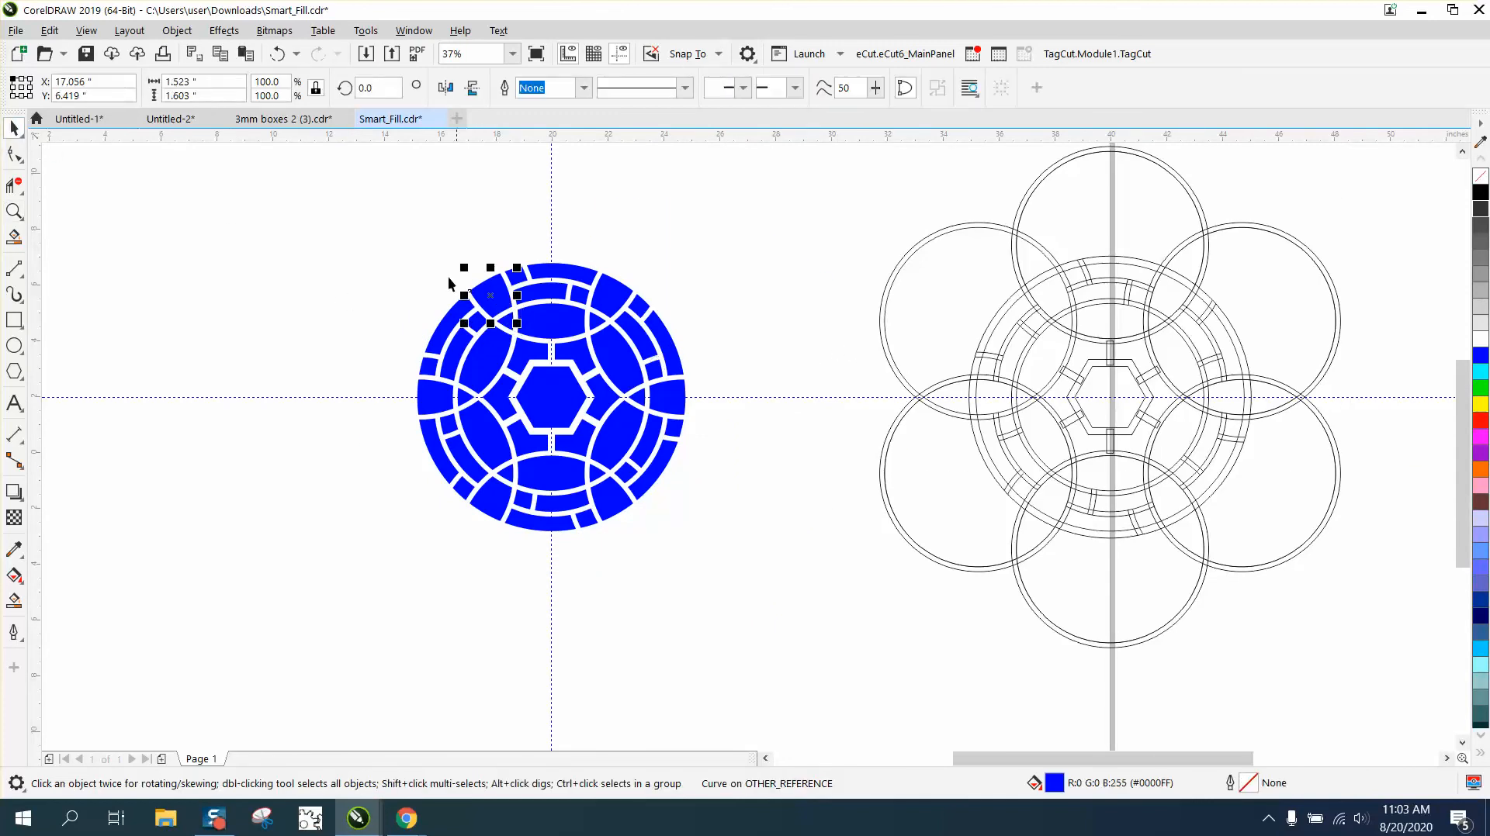
left_click_drag(388, 212, 756, 576)
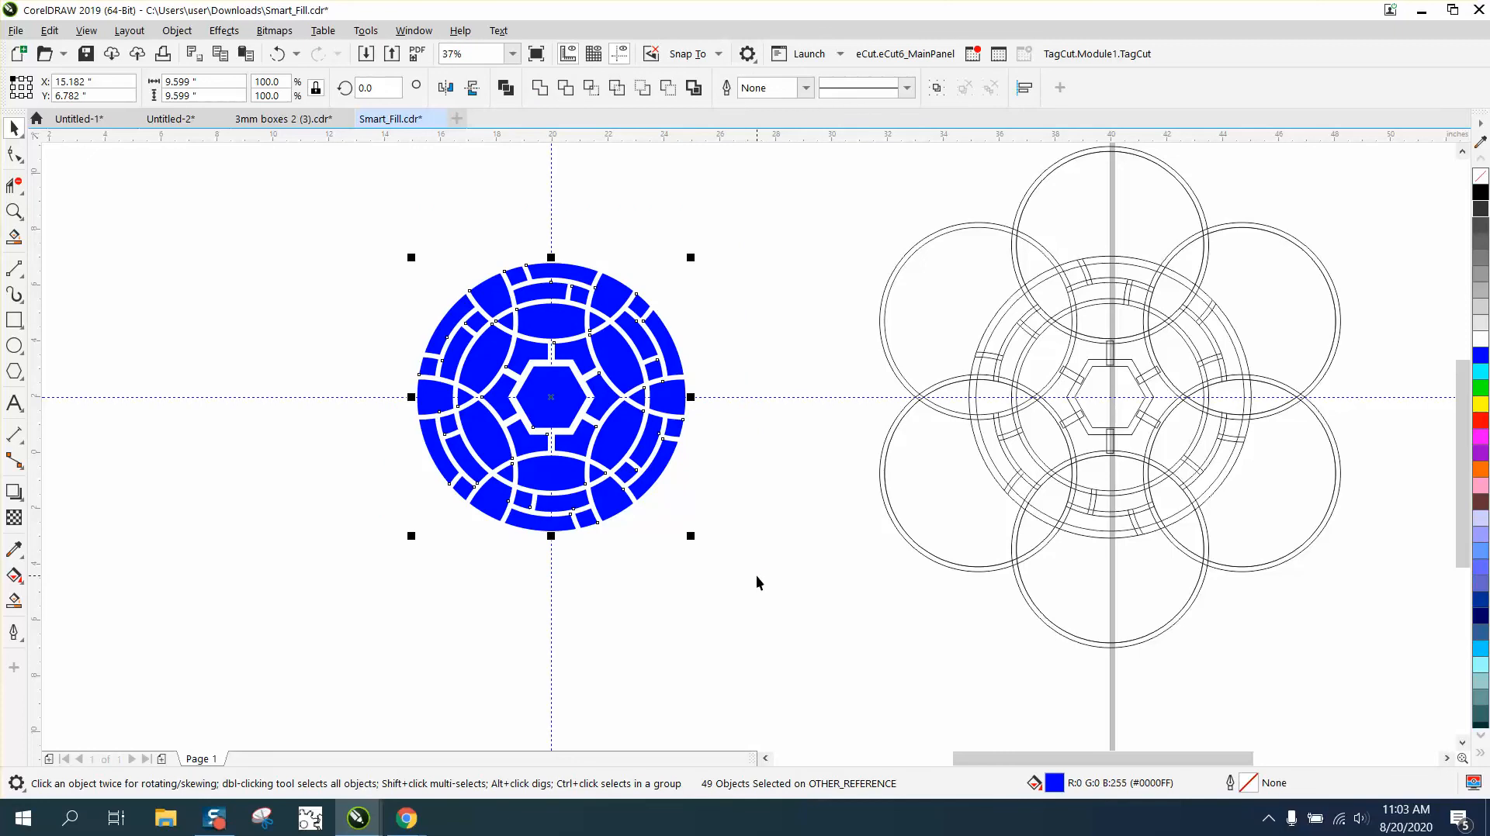
left_click(1480, 177)
right_click(1481, 198)
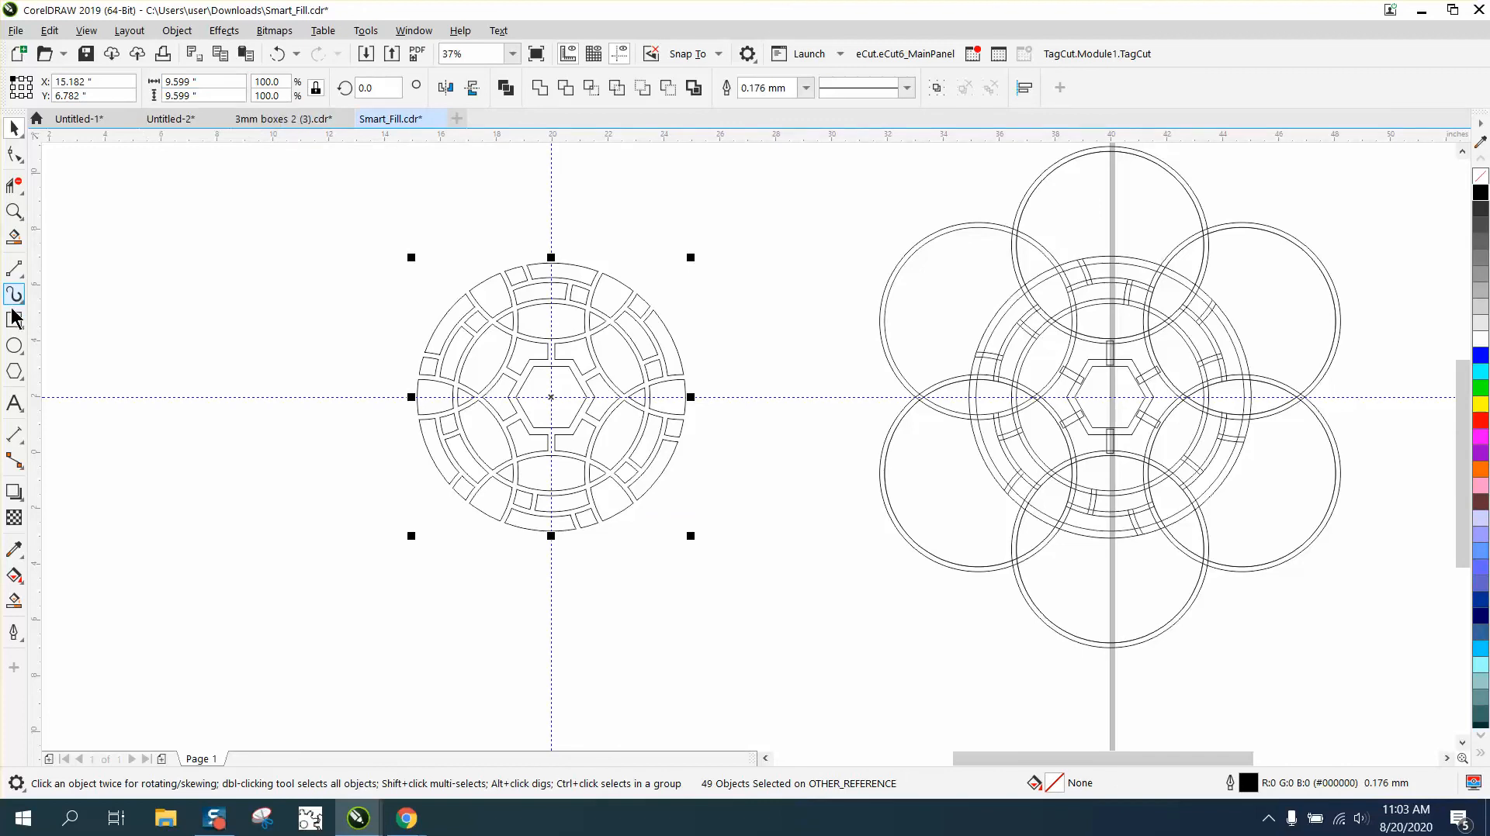
Step: Draw a circle beside the pieces, set its diameter to 10 inches and center it on the page around them
left_click(14, 346)
left_click_drag(366, 186, 233, 440)
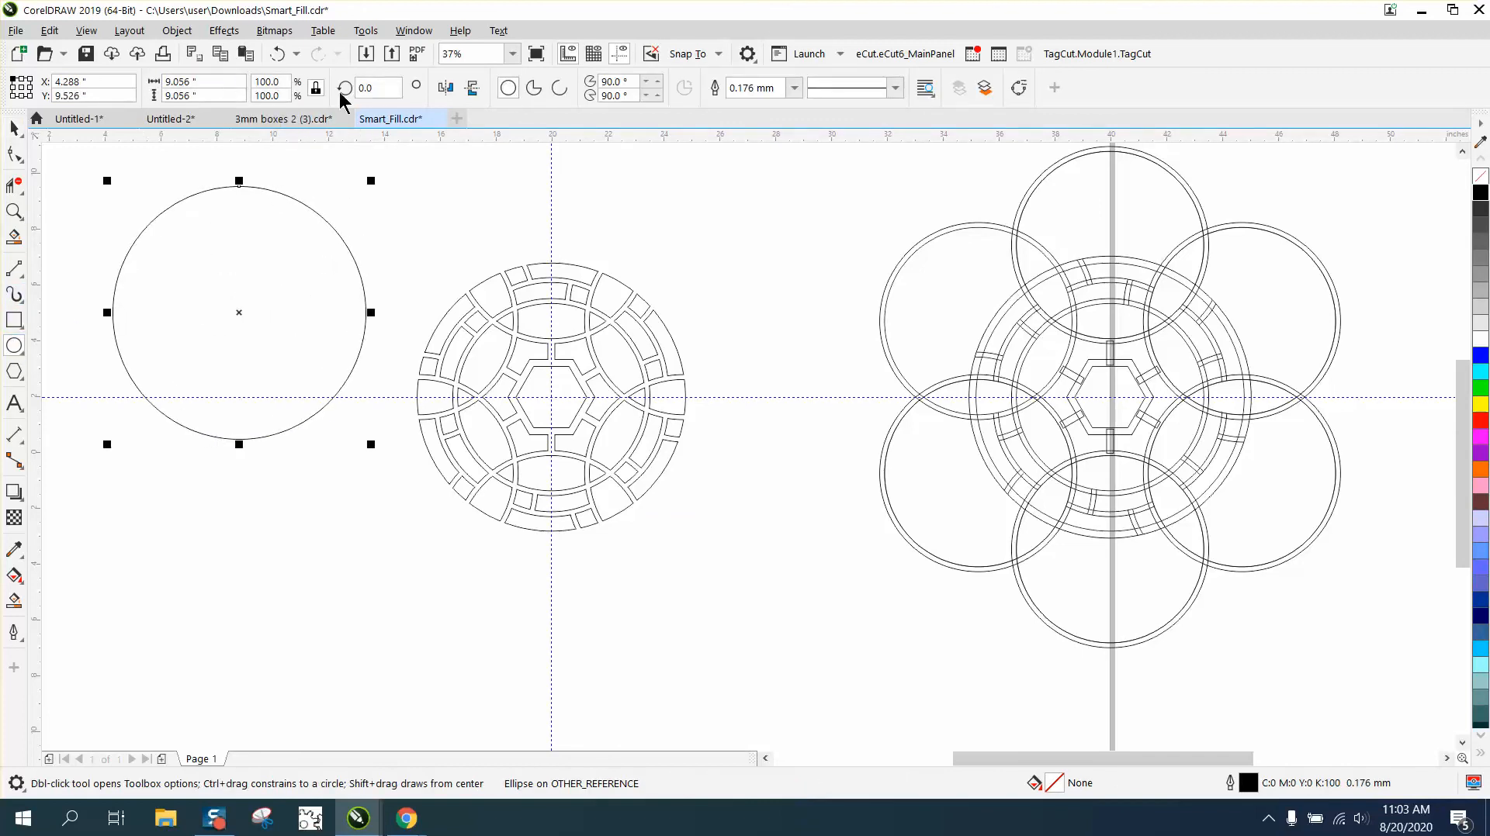
left_click_drag(198, 81, 107, 83)
type("10")
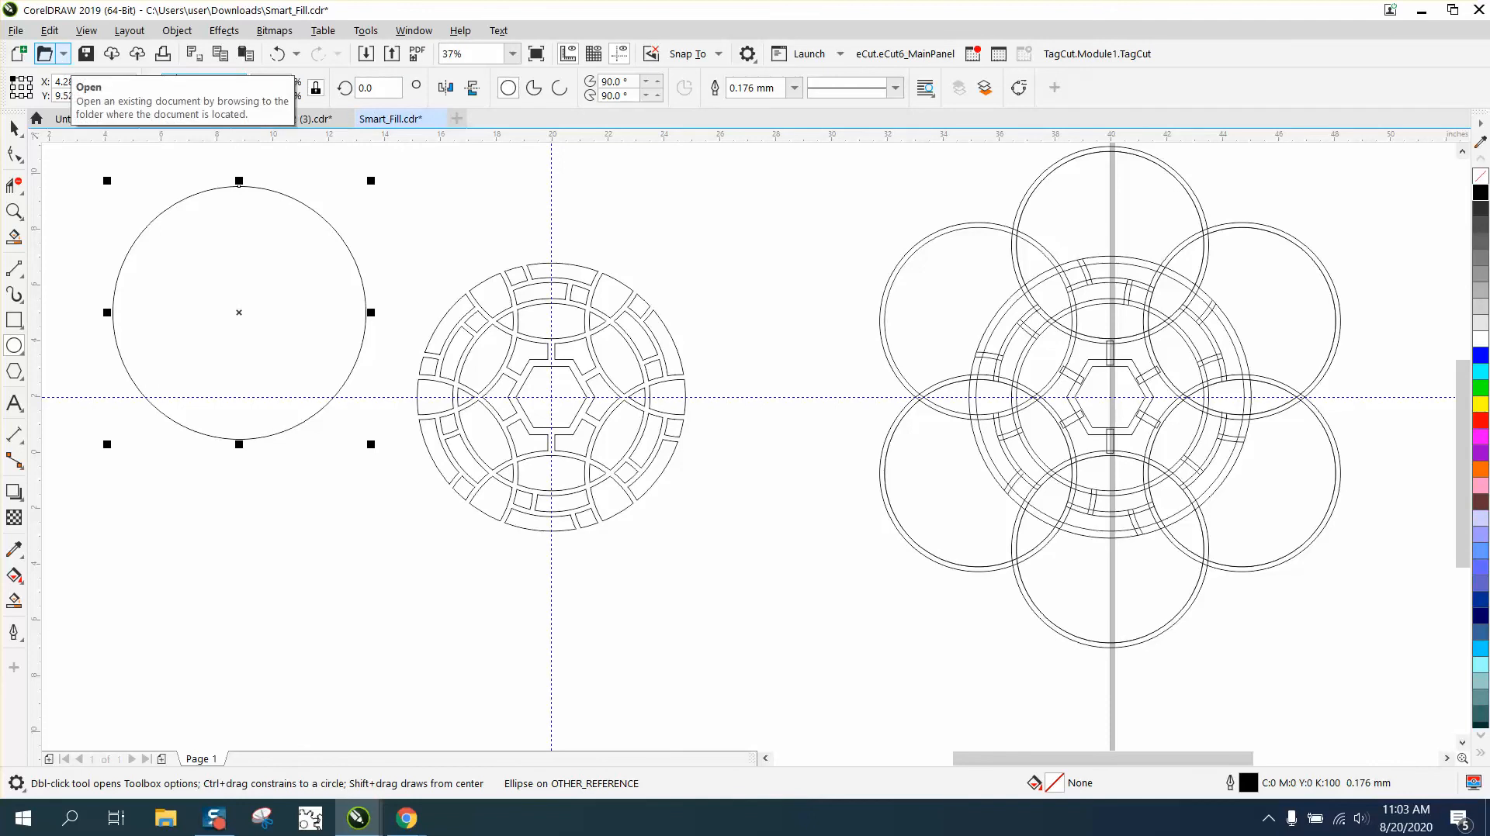
key("Return")
key("p")
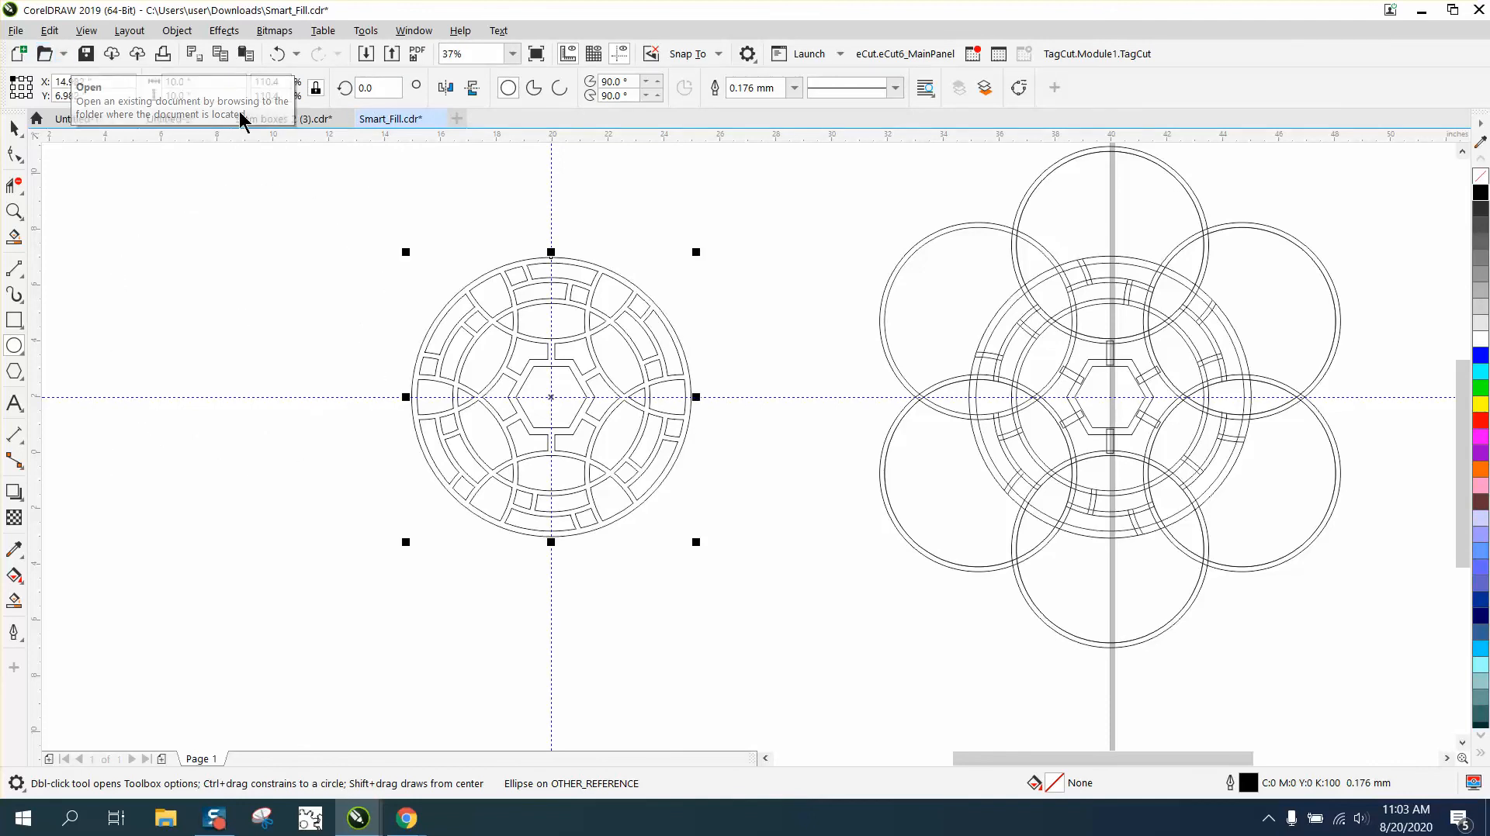
Step: Smart-fill the connected framework between the outer circle and the outlined pieces in blue with no outline
left_click(13, 216)
left_click_drag(385, 231, 856, 594)
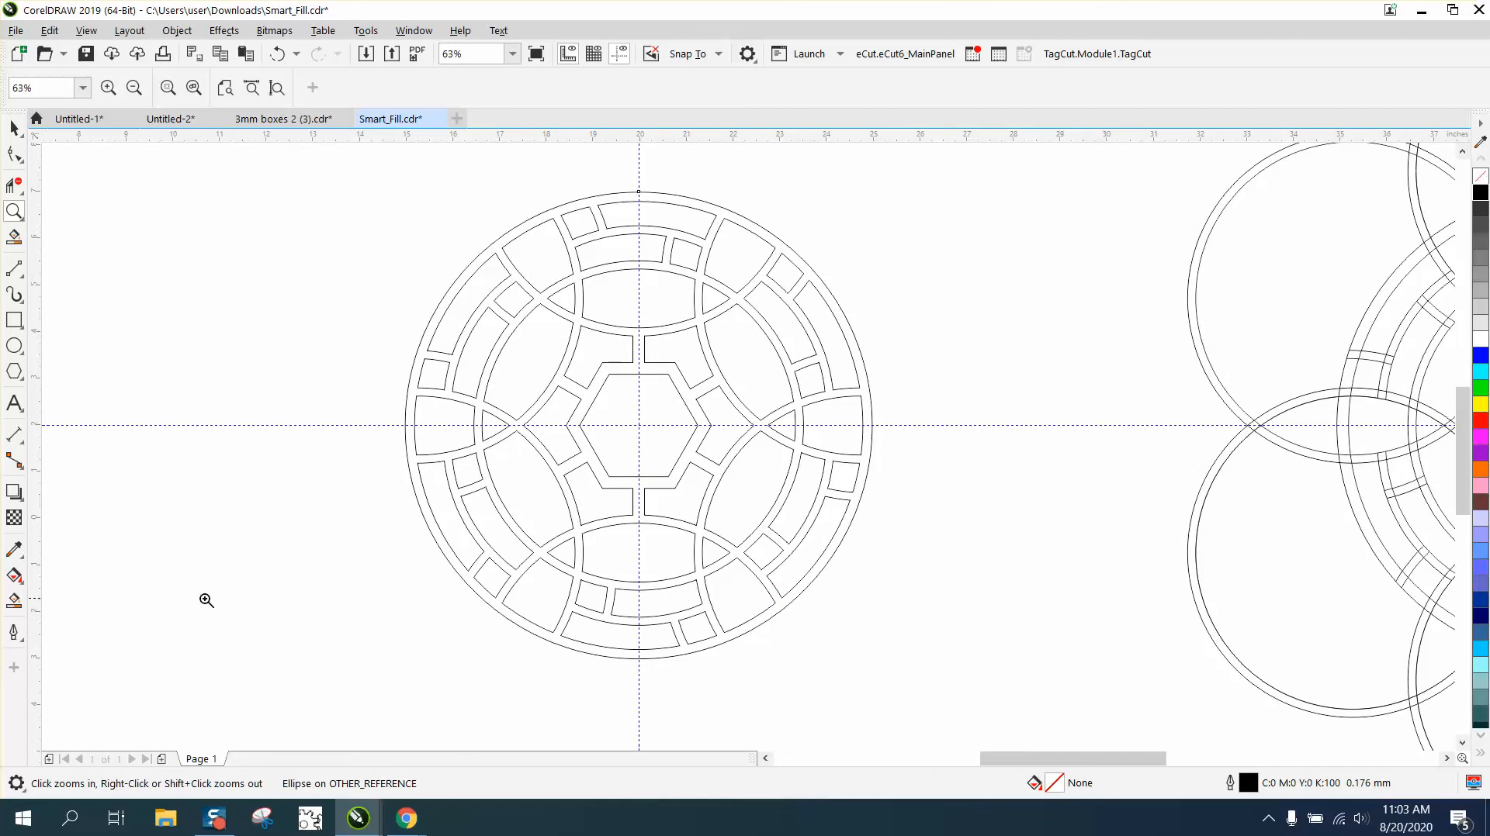
left_click(23, 602)
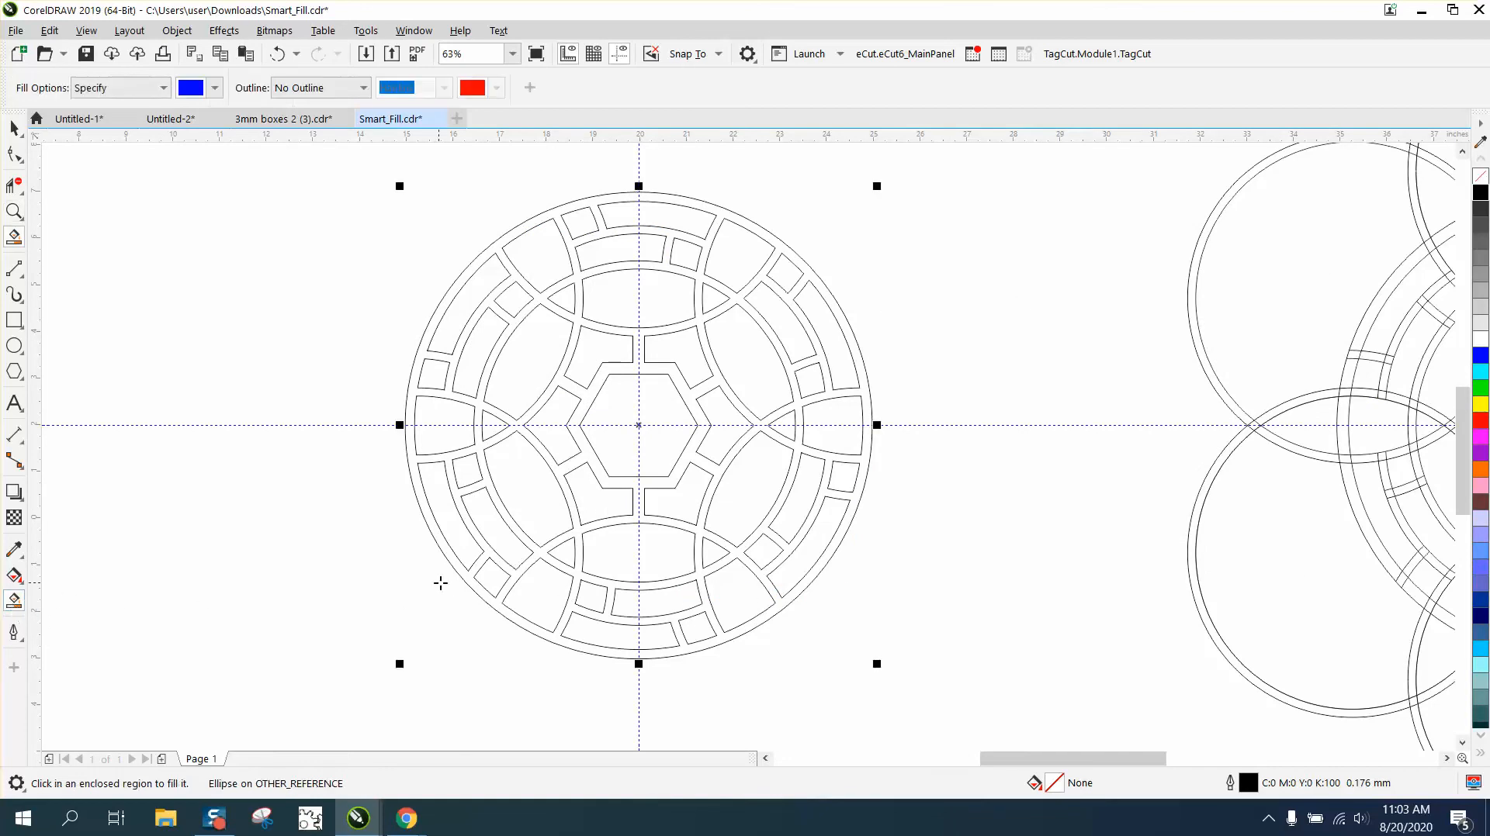
left_click(479, 591)
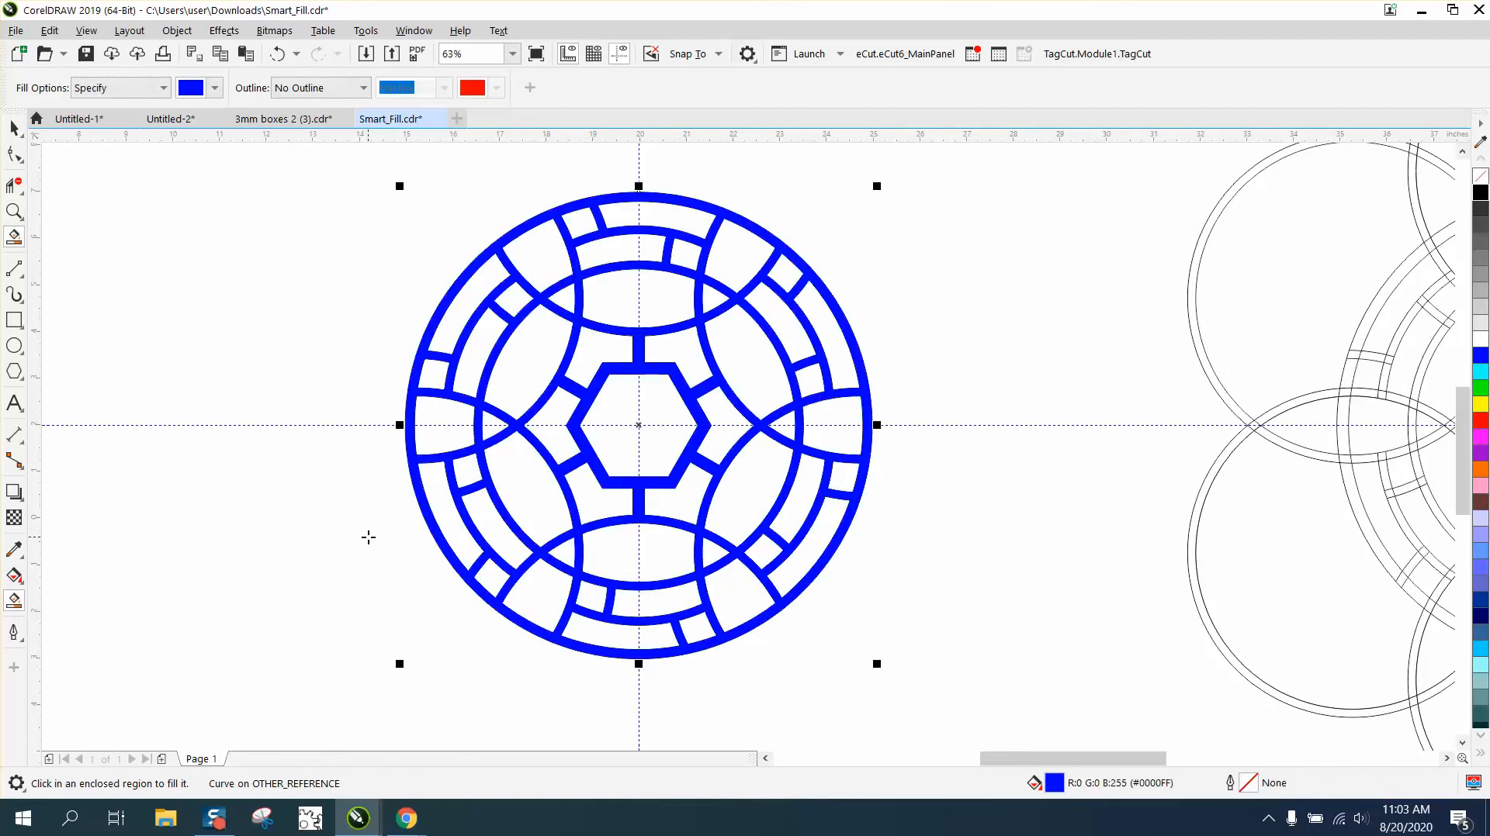
scroll(368, 537, "down", 2)
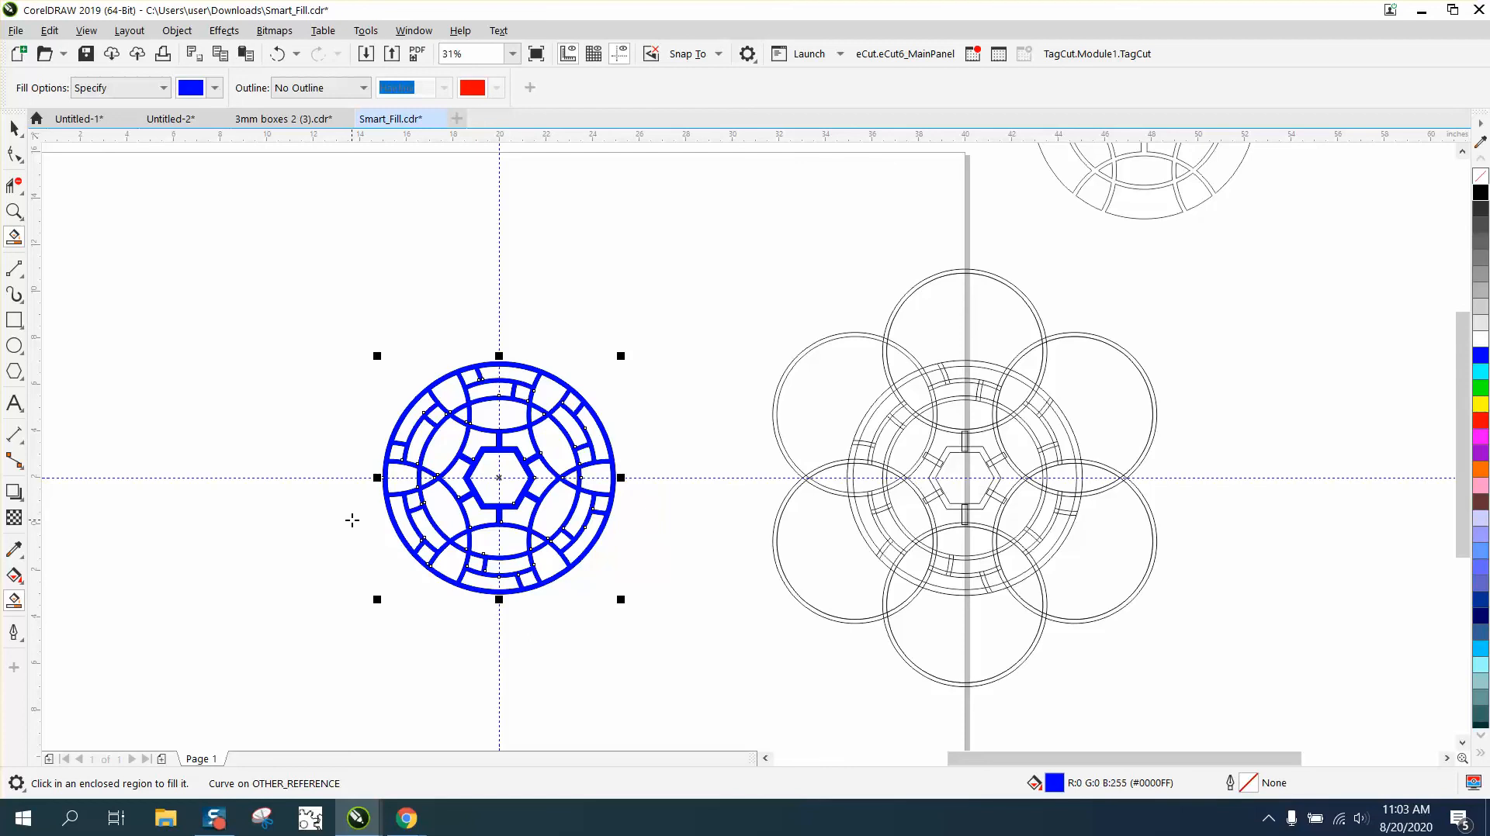